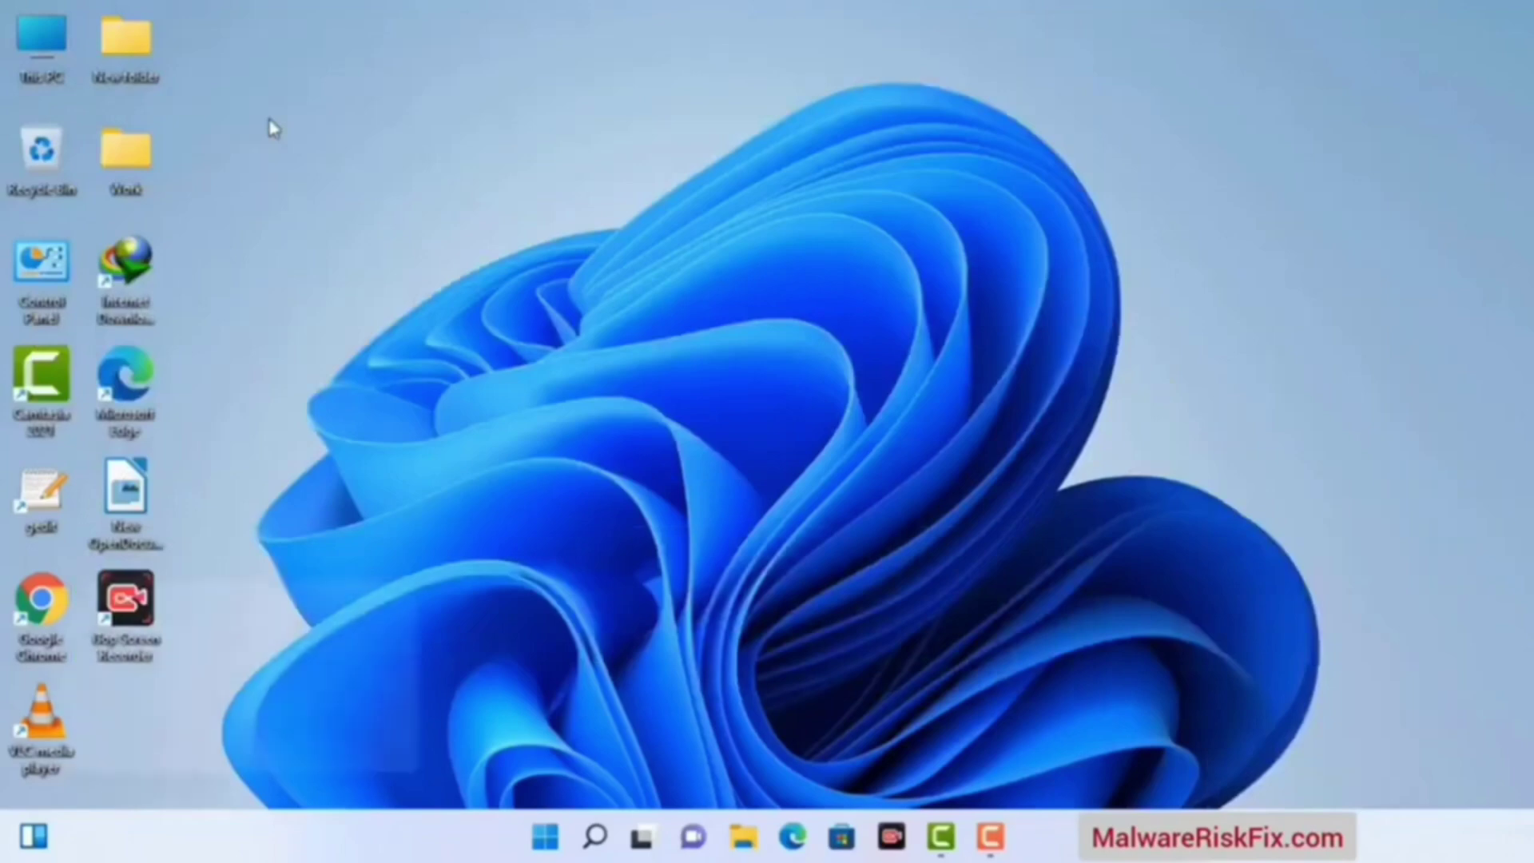
# Run msconfig from the Run dialog to open System Configuration.
pyautogui.press('super+r')
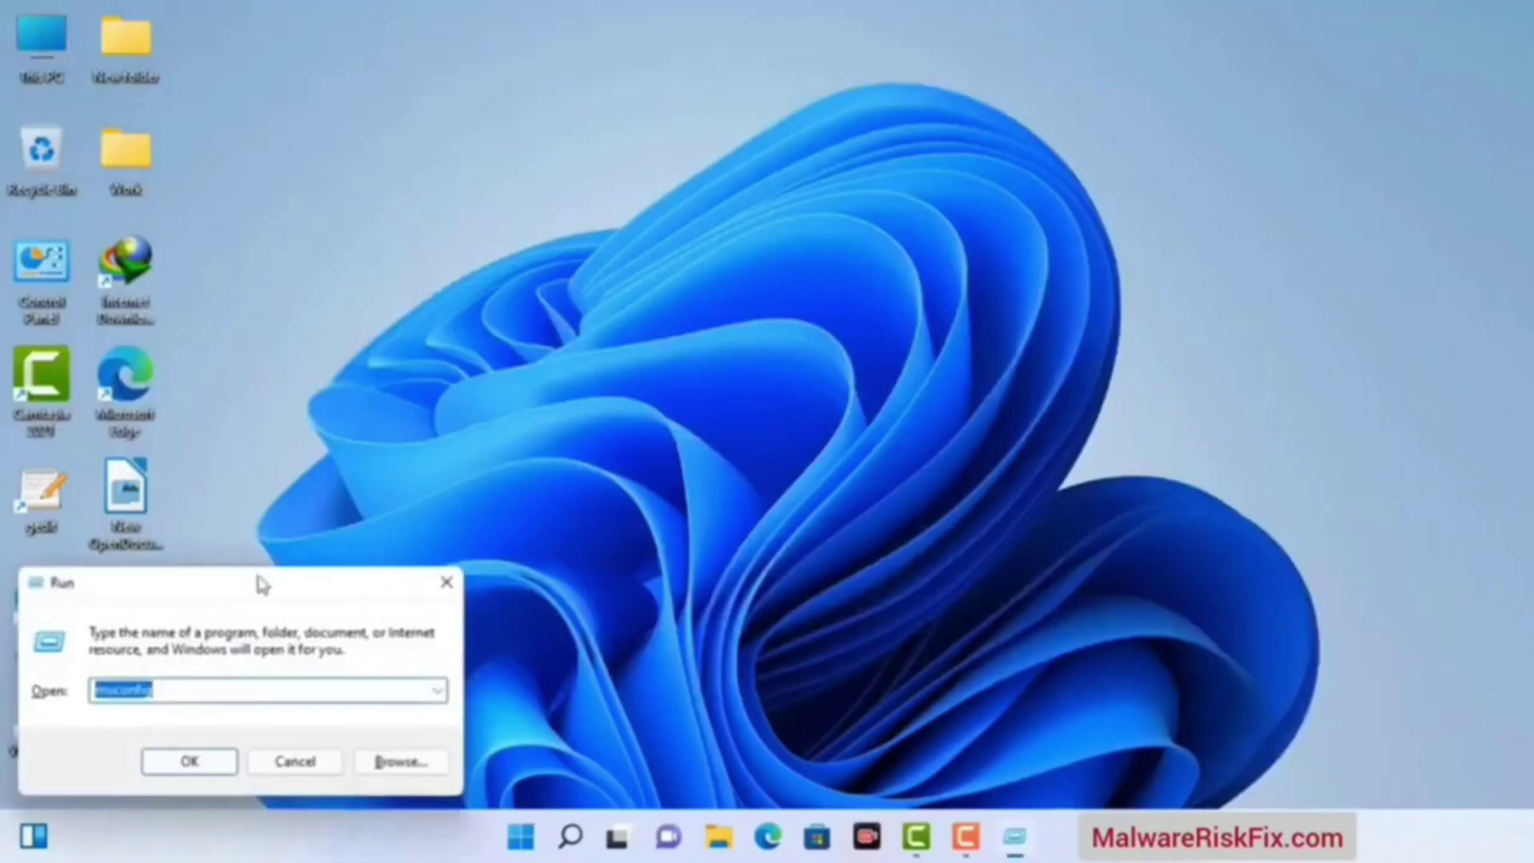
pyautogui.moveTo(260, 582); pyautogui.dragTo(675, 191)
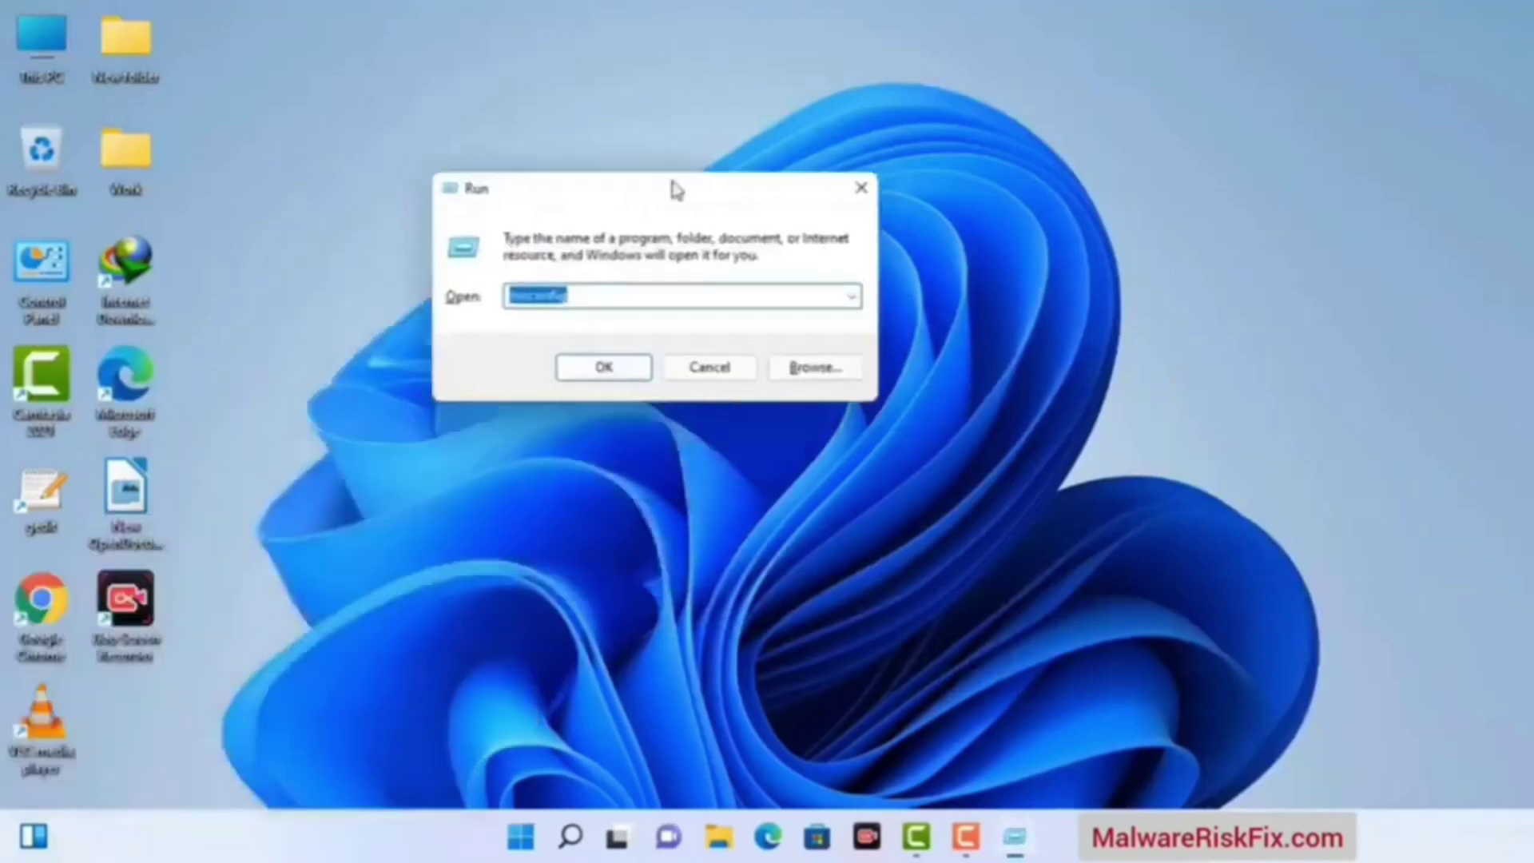
pyautogui.click(613, 298)
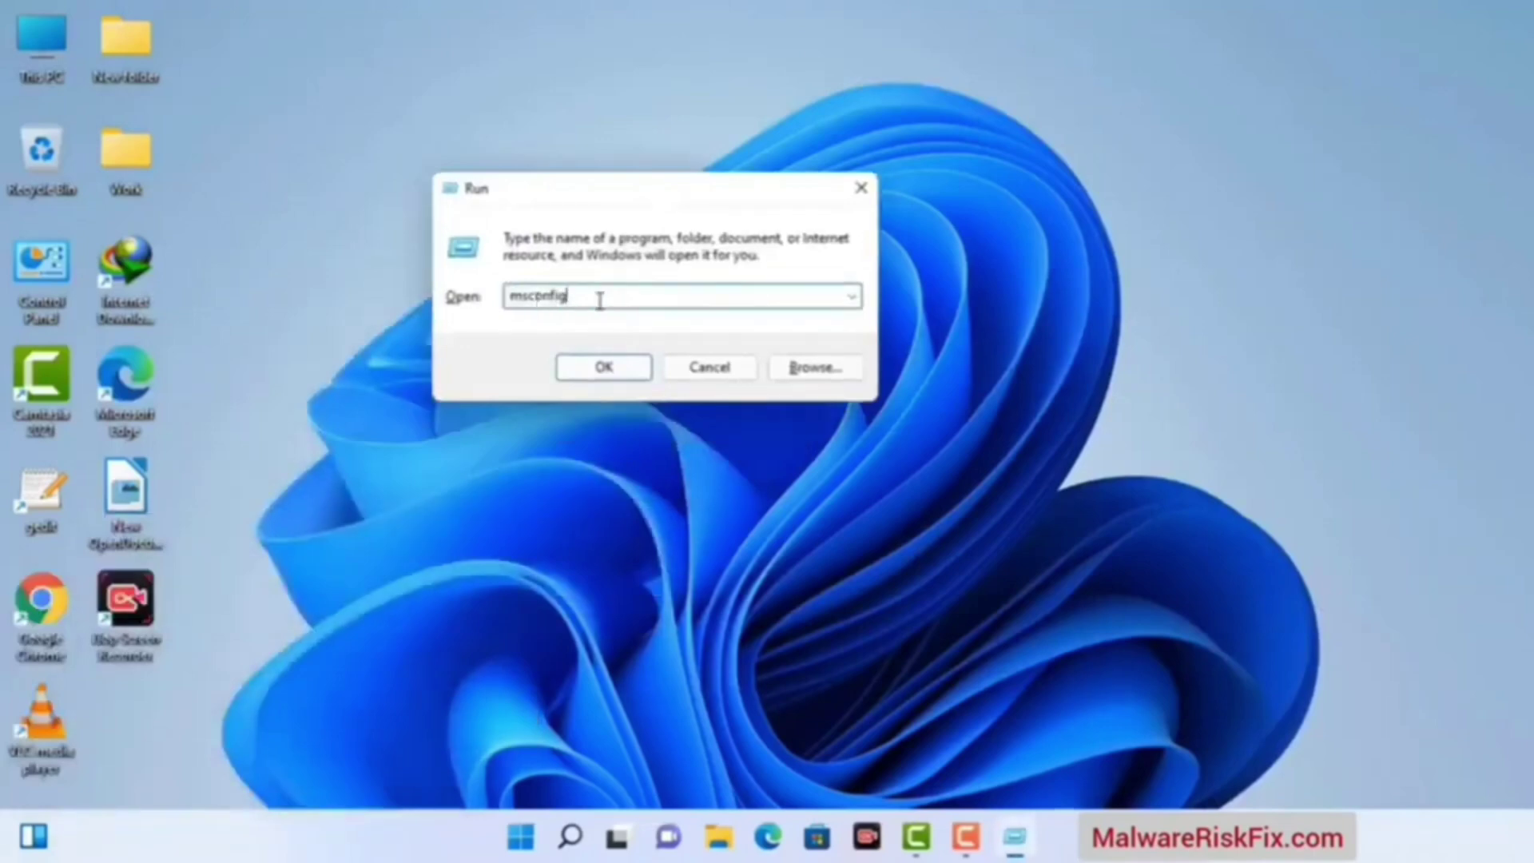
pyautogui.click(595, 375)
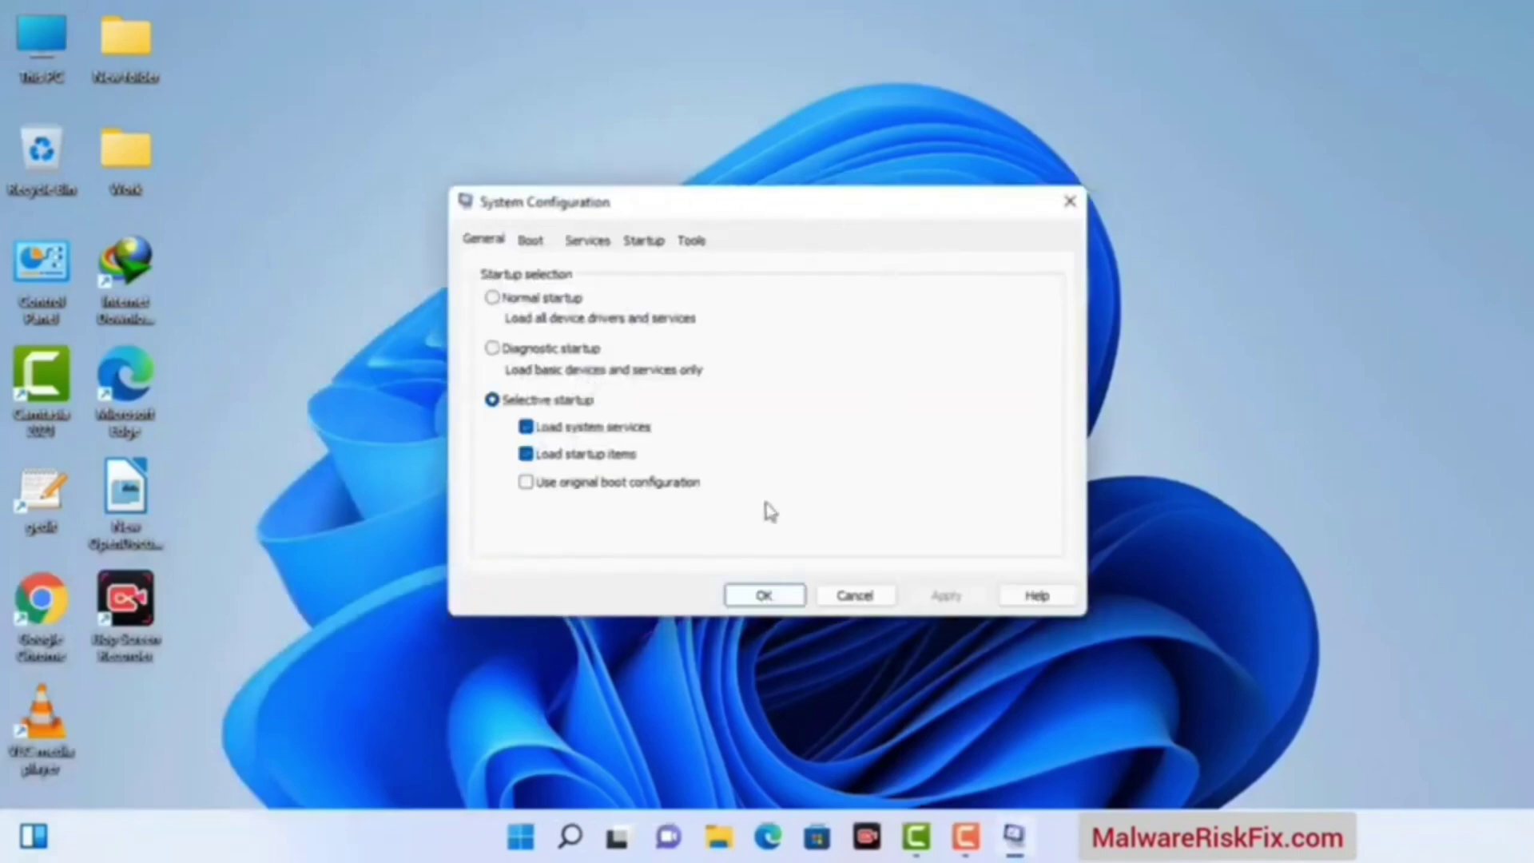
# Enable Safe boot with the Network option in the boot settings, then apply and confirm the configuration.
pyautogui.click(531, 241)
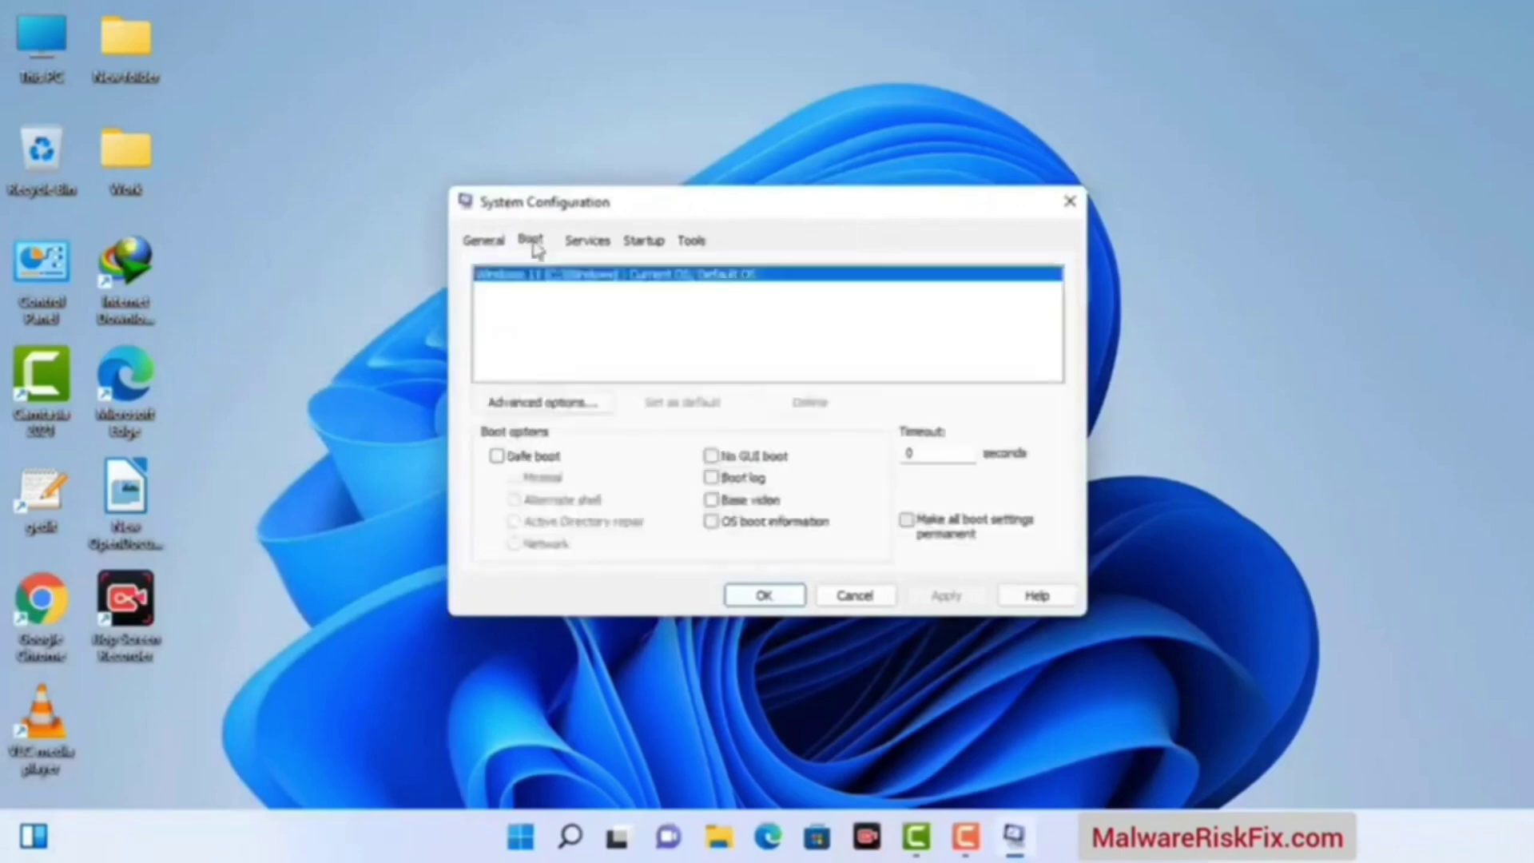
pyautogui.click(495, 457)
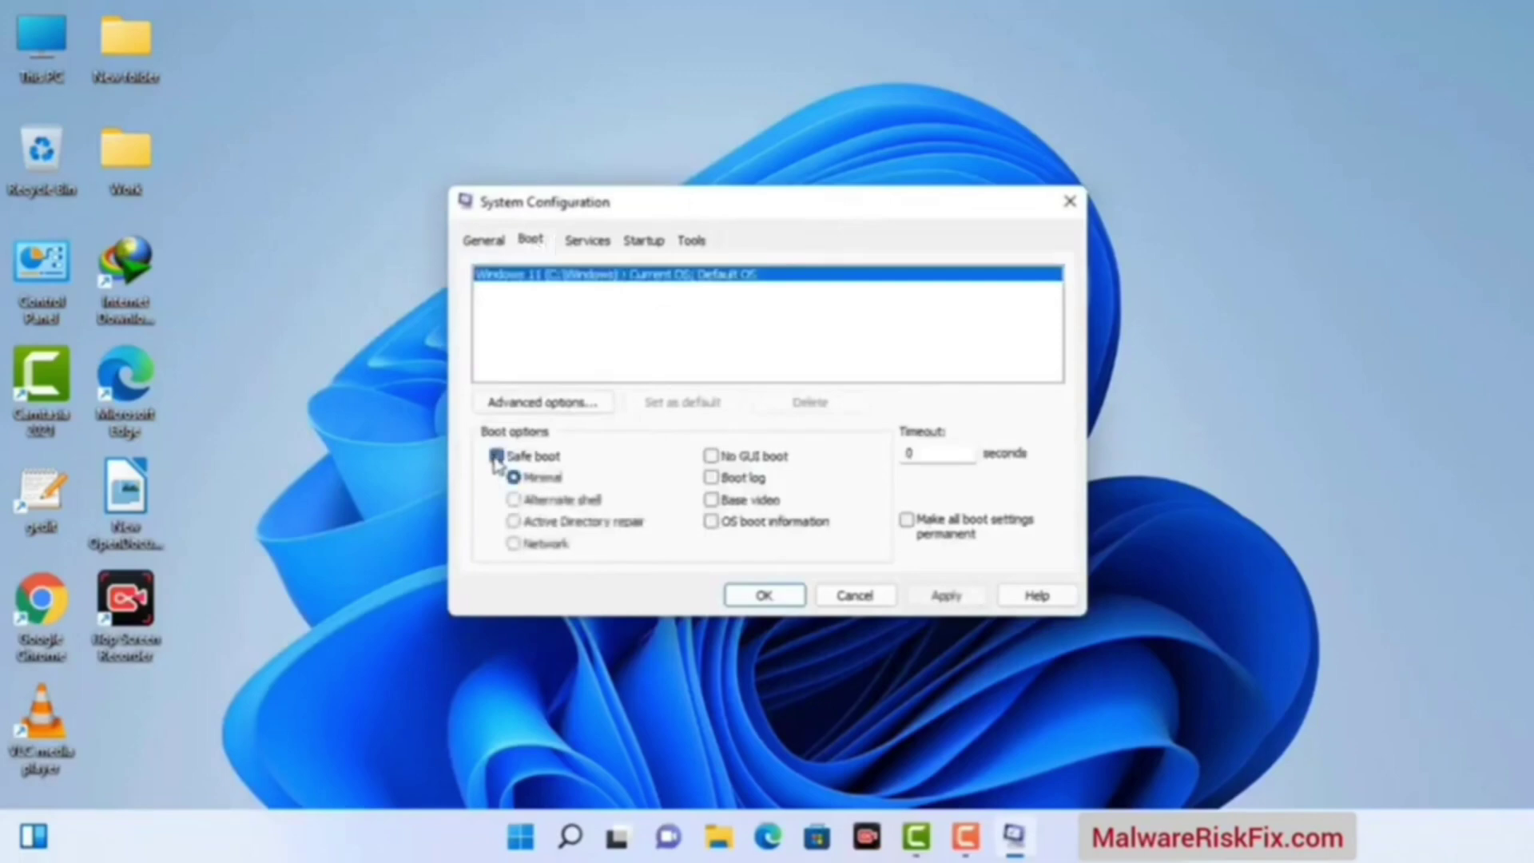
pyautogui.click(544, 550)
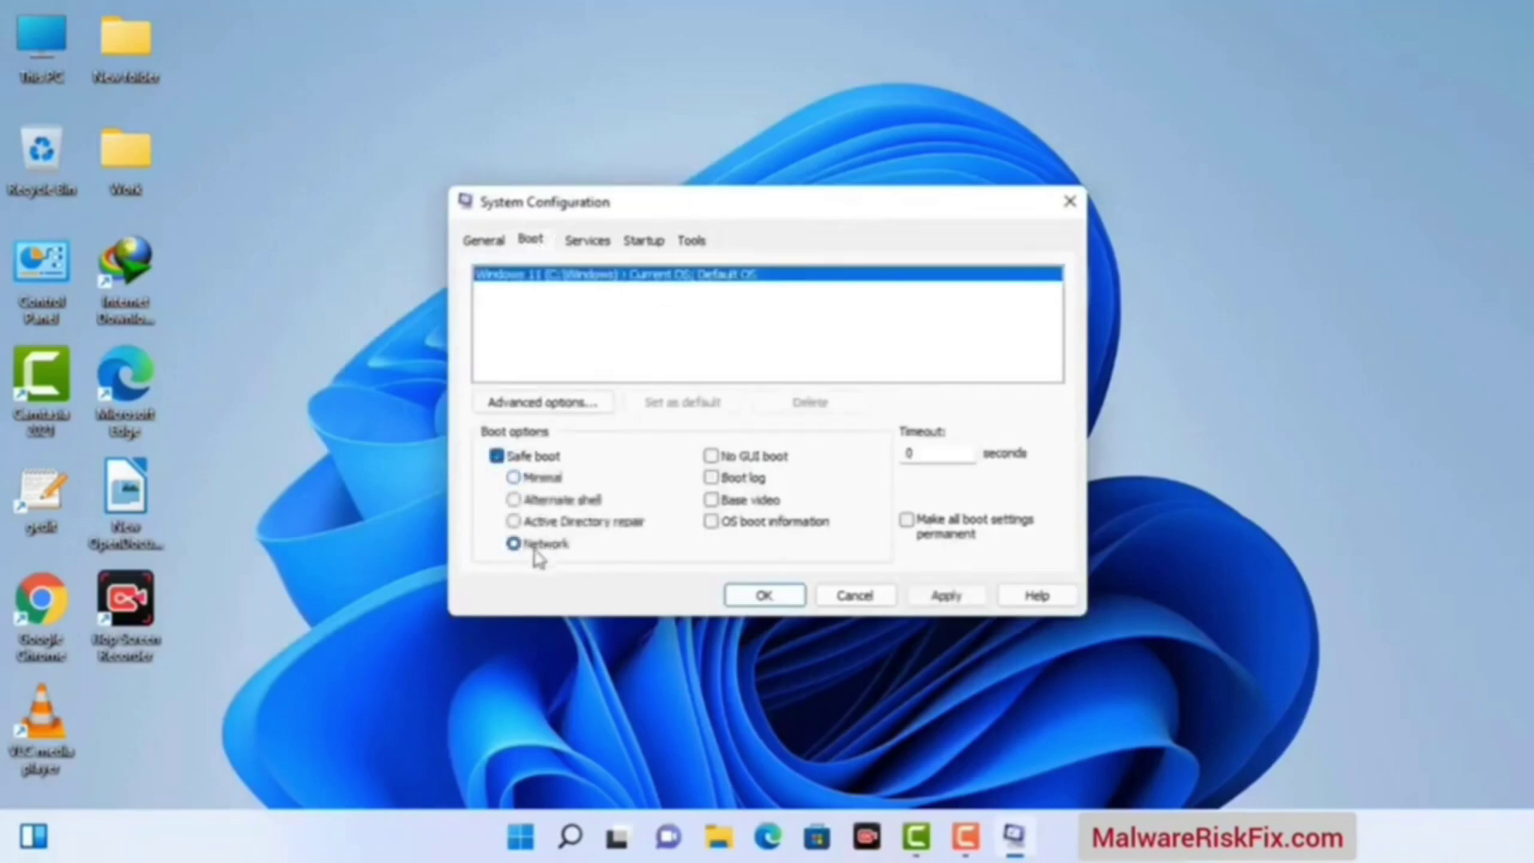
pyautogui.click(946, 598)
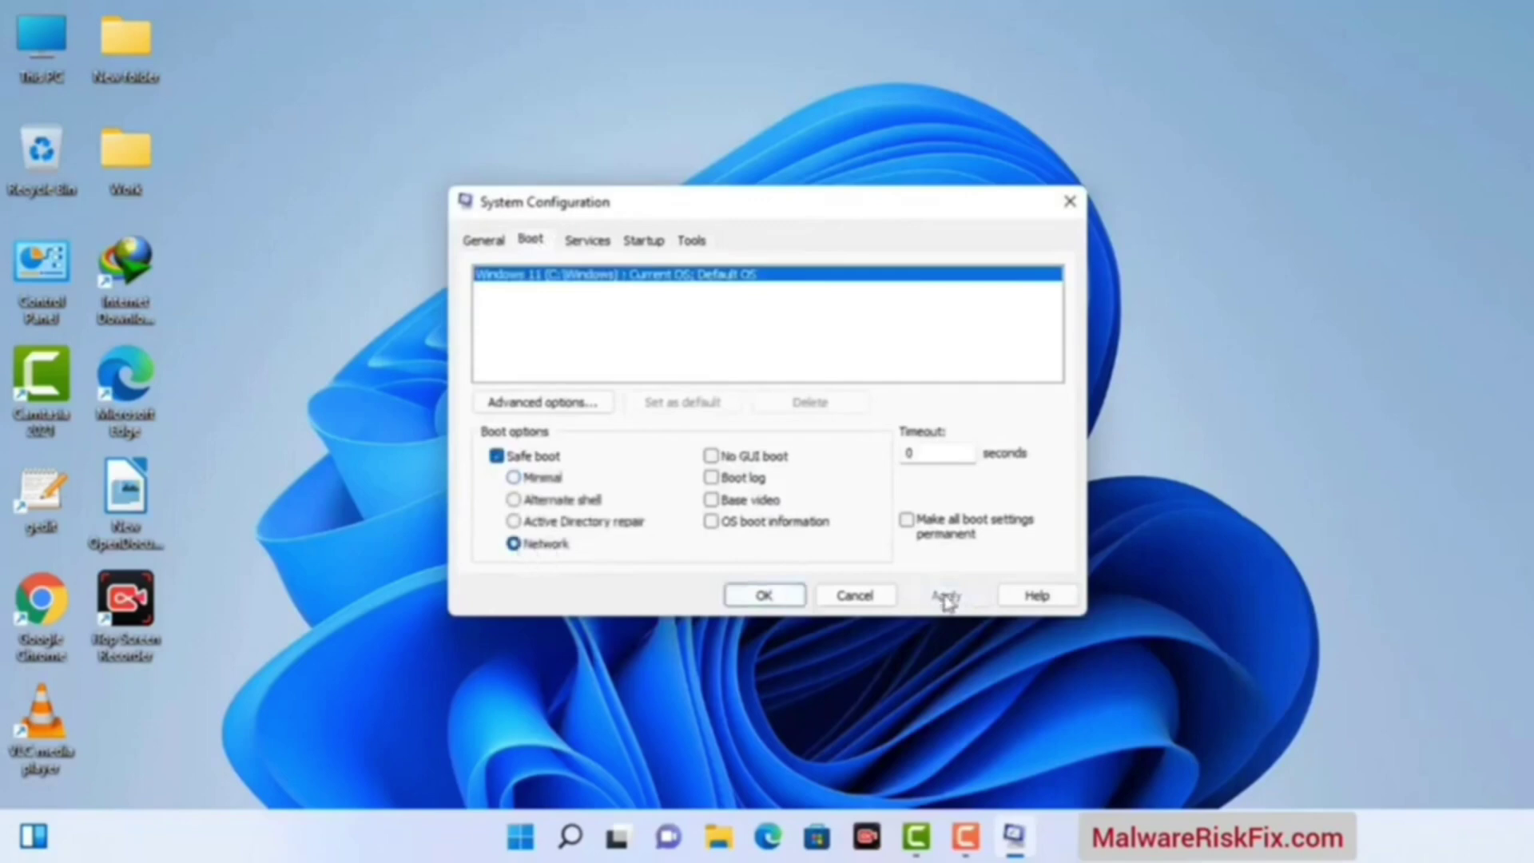
pyautogui.click(763, 597)
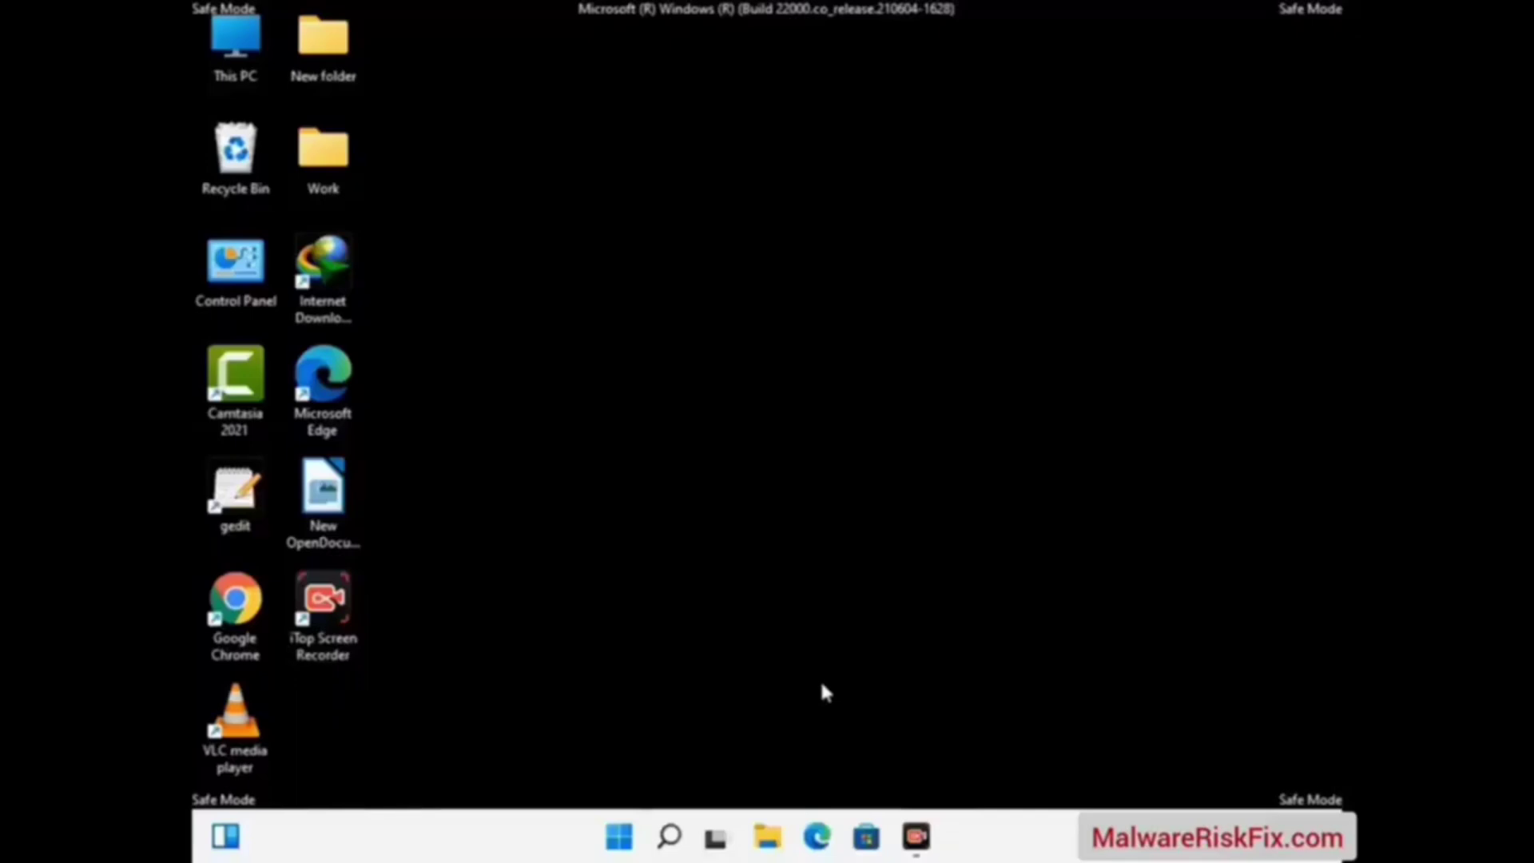
# Set File Explorer Options to show hidden files, folders, and drives, then close Control Panel.
pyautogui.doubleClick(237, 291)
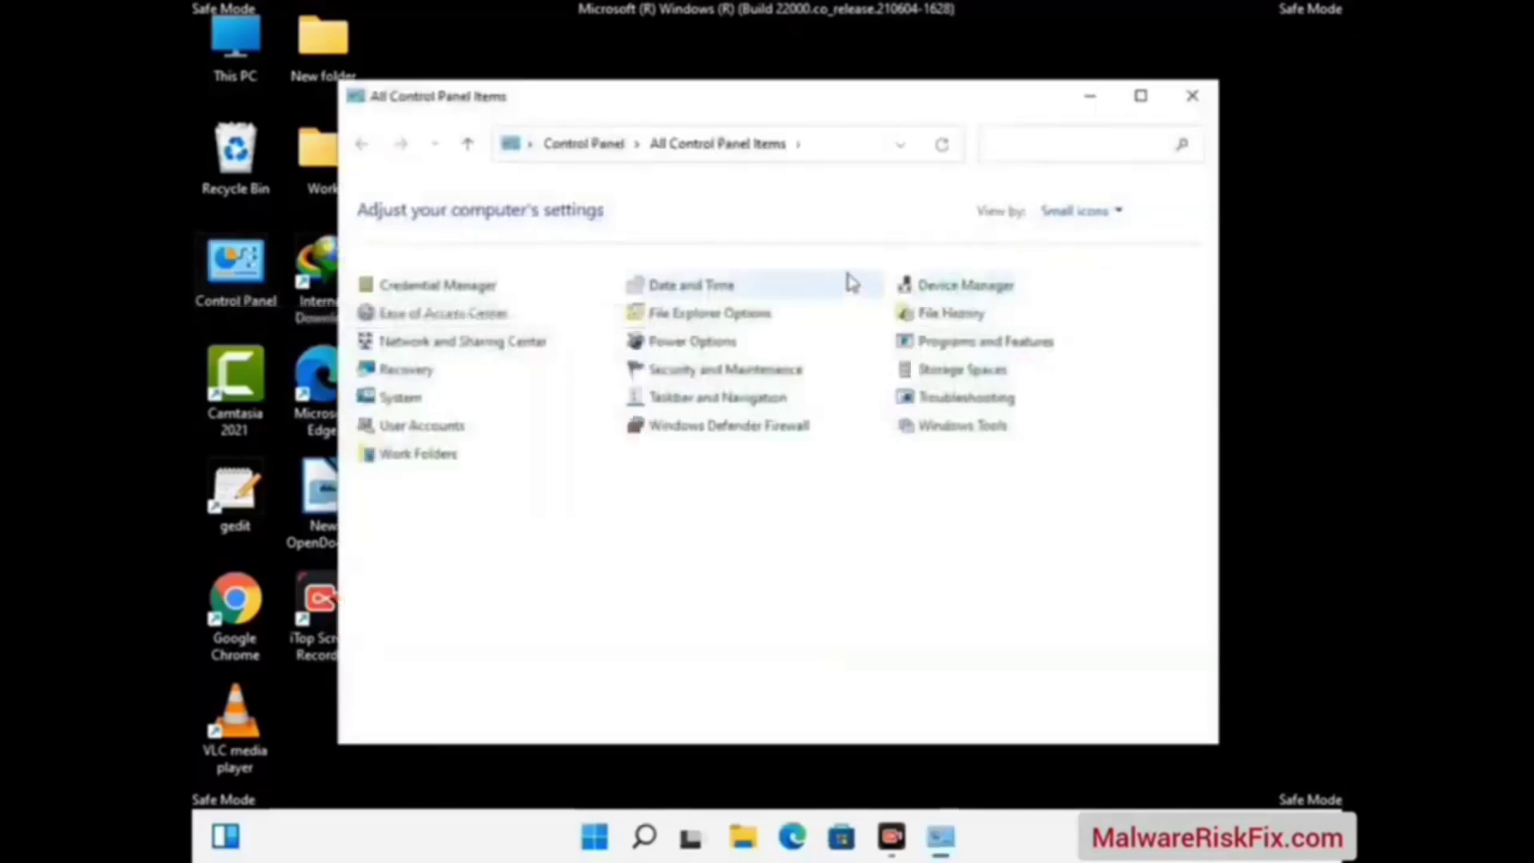
pyautogui.click(740, 322)
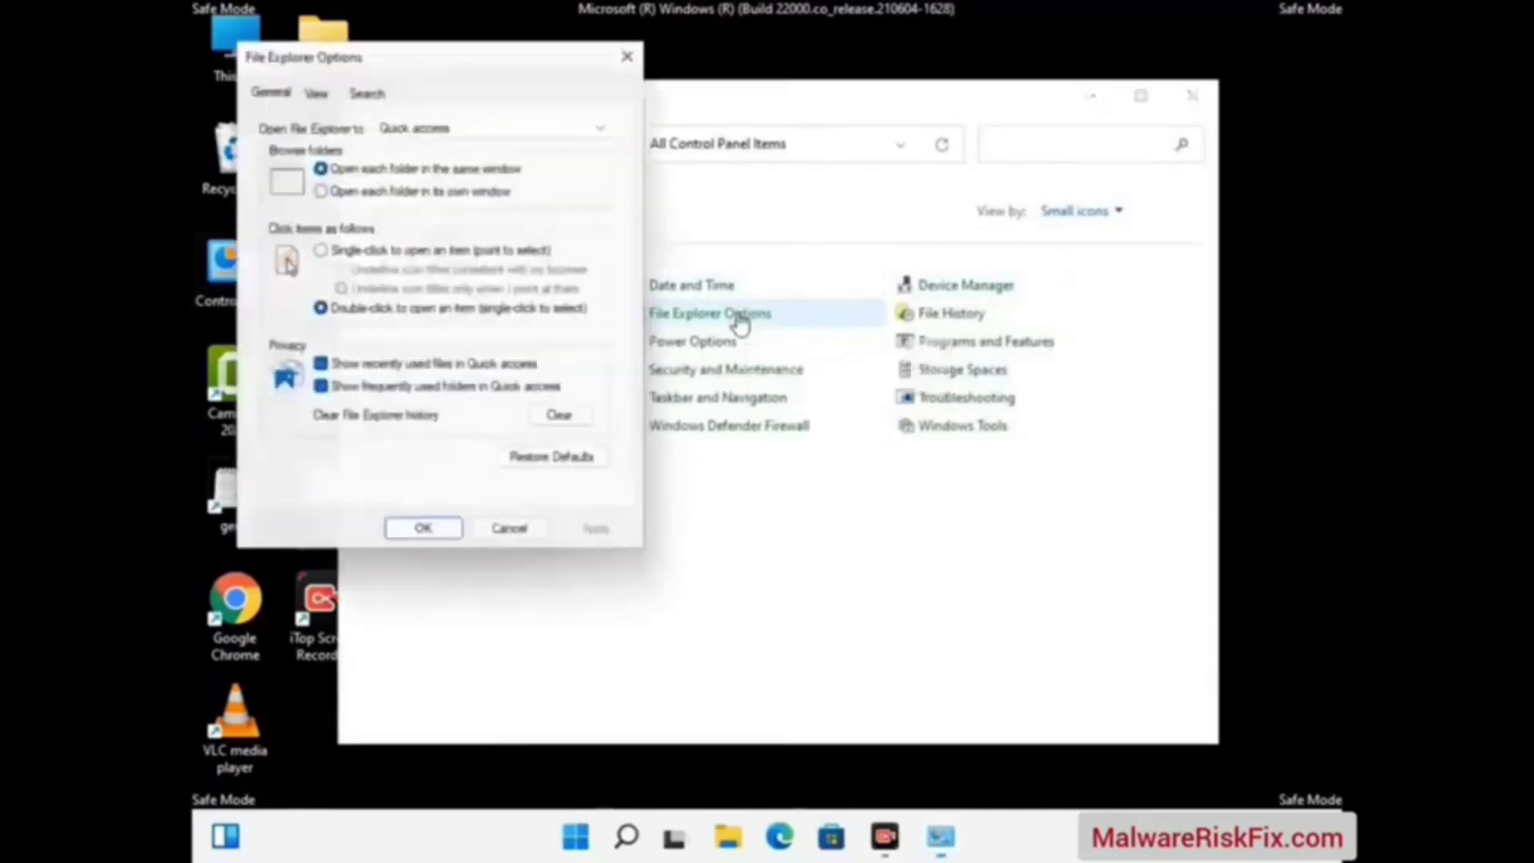
pyautogui.click(314, 86)
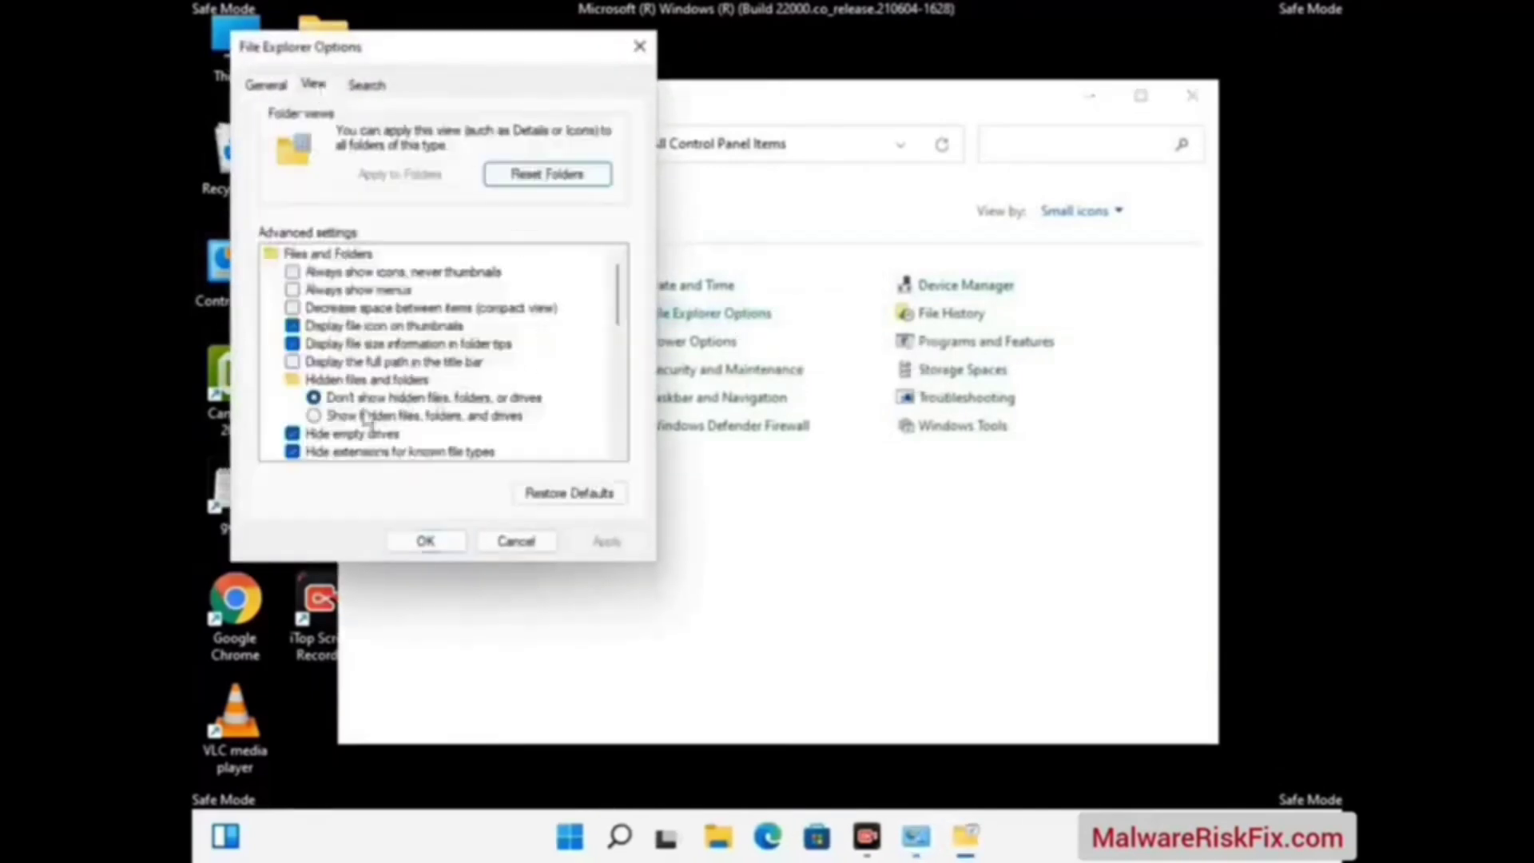
pyautogui.click(314, 417)
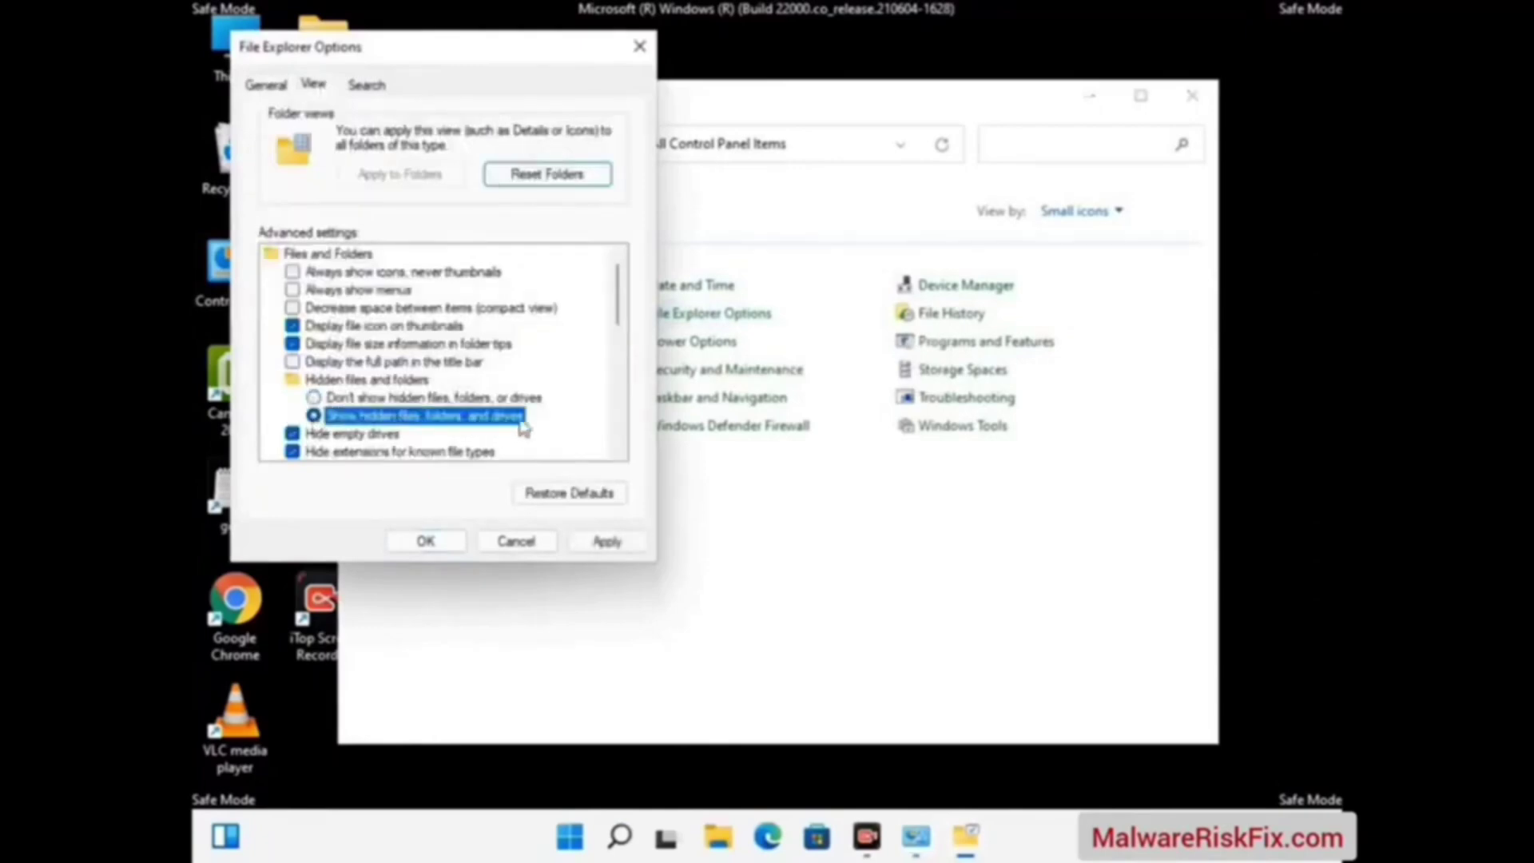
pyautogui.click(606, 543)
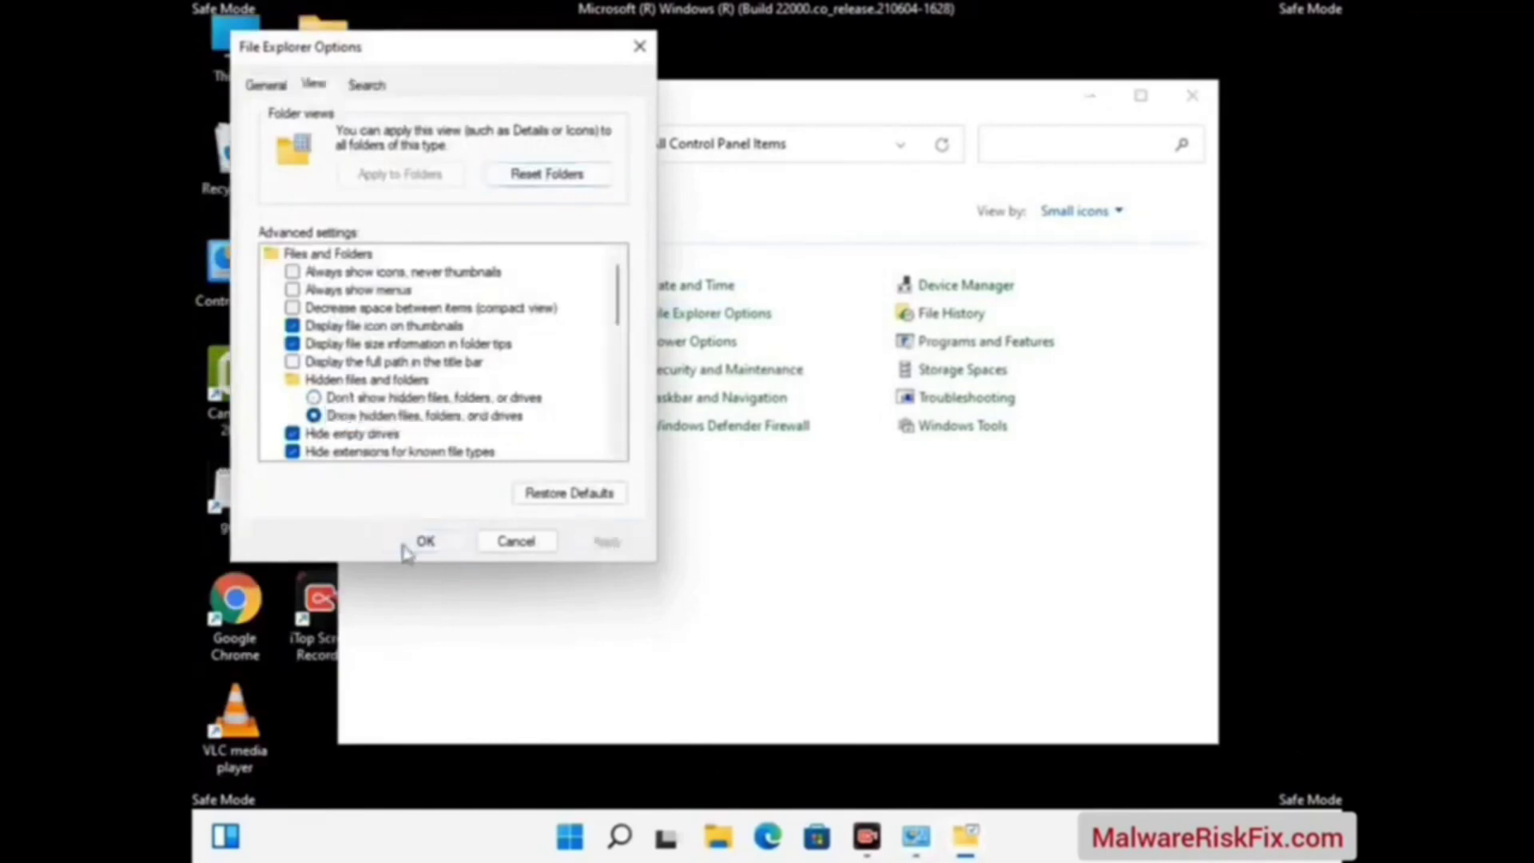
pyautogui.click(425, 541)
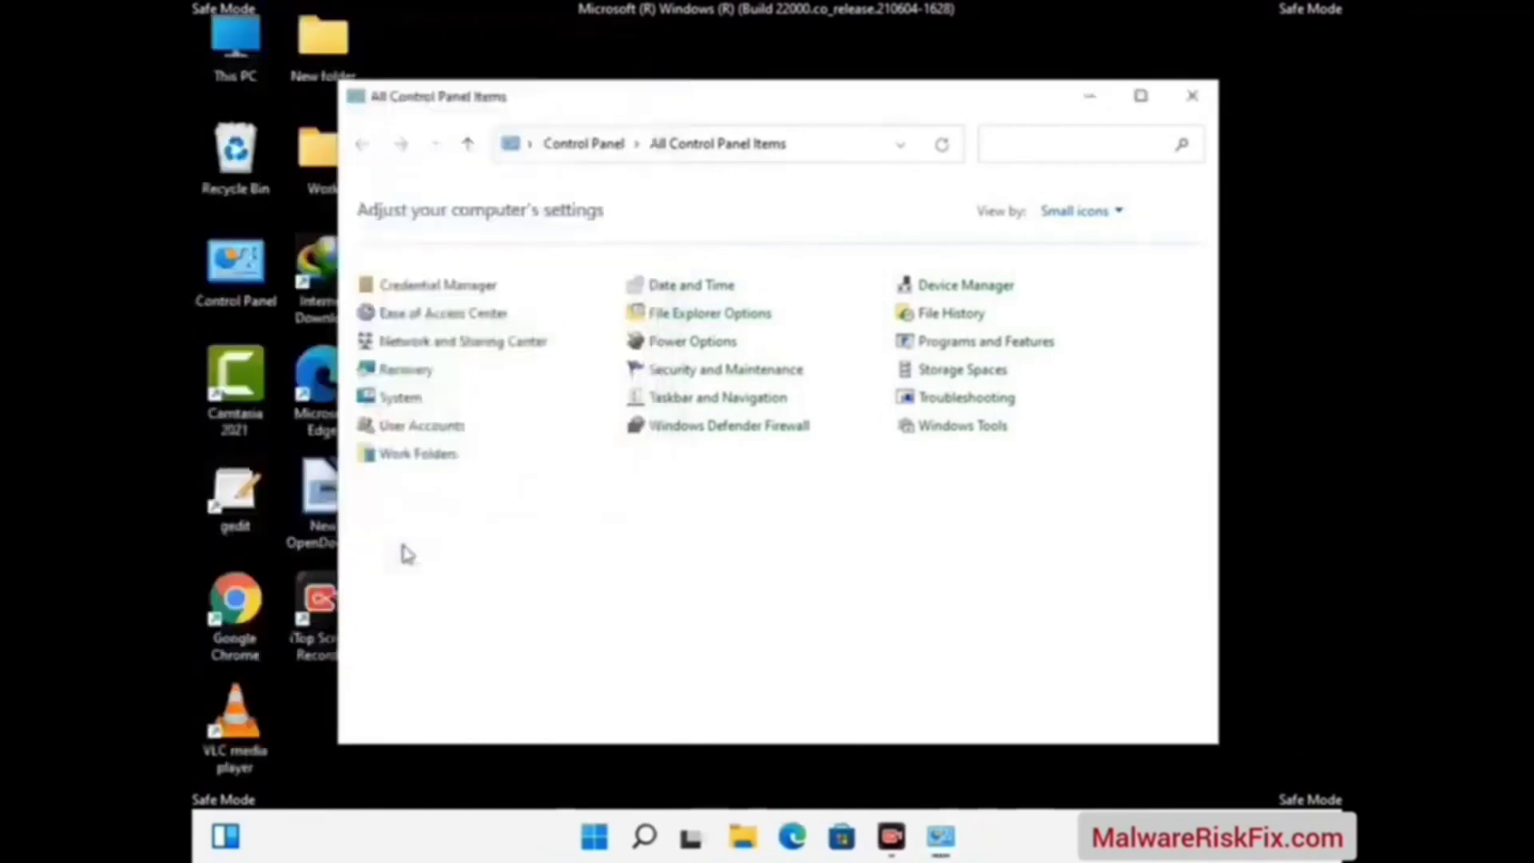
pyautogui.click(1191, 97)
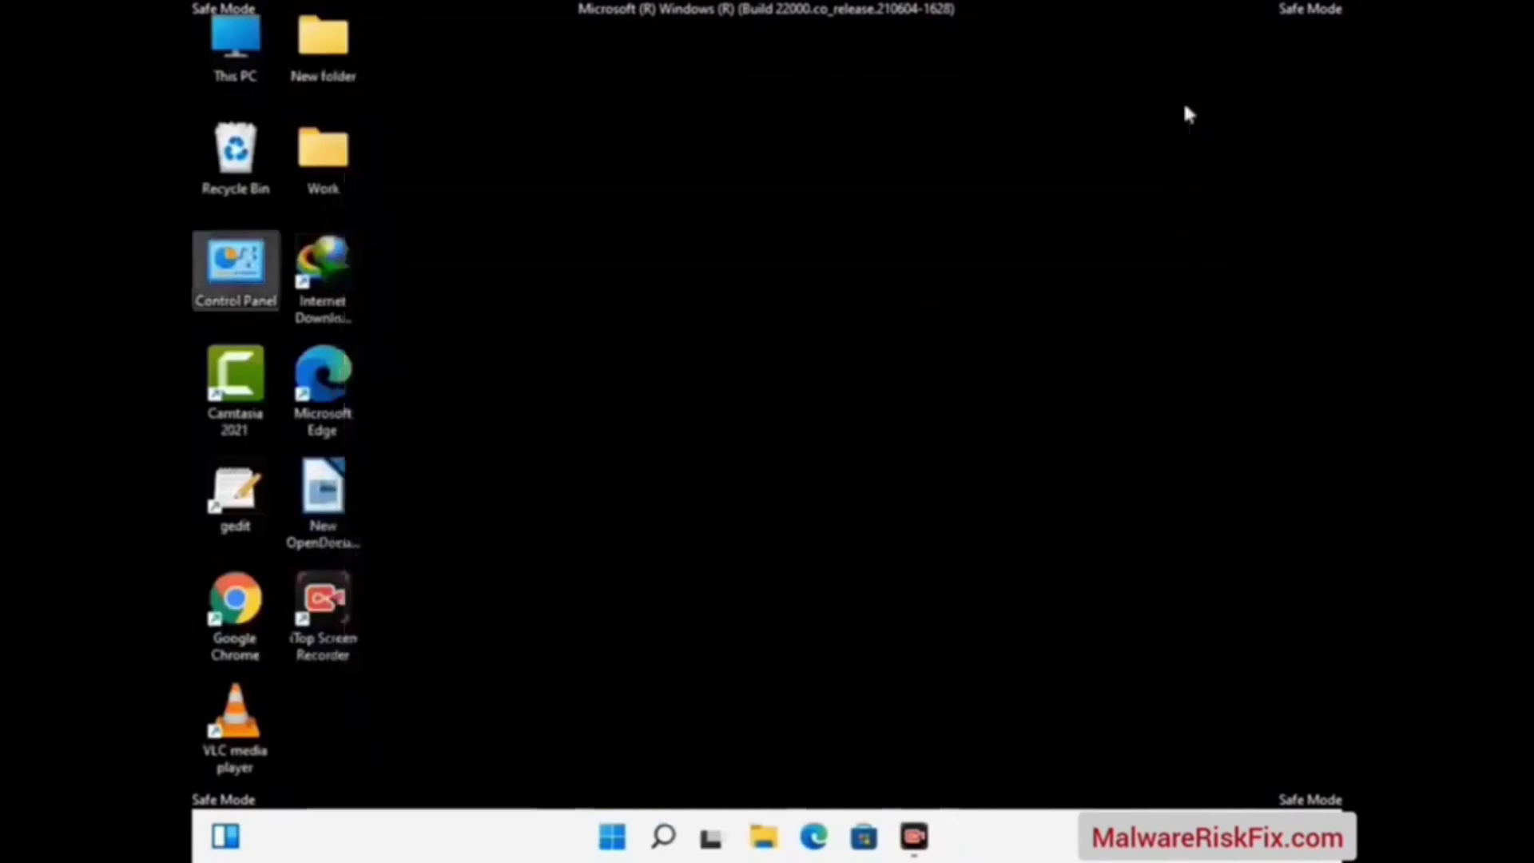
# Browse from This PC to the folder C:\Windows\System32\drivers\etc.
pyautogui.doubleClick(228, 75)
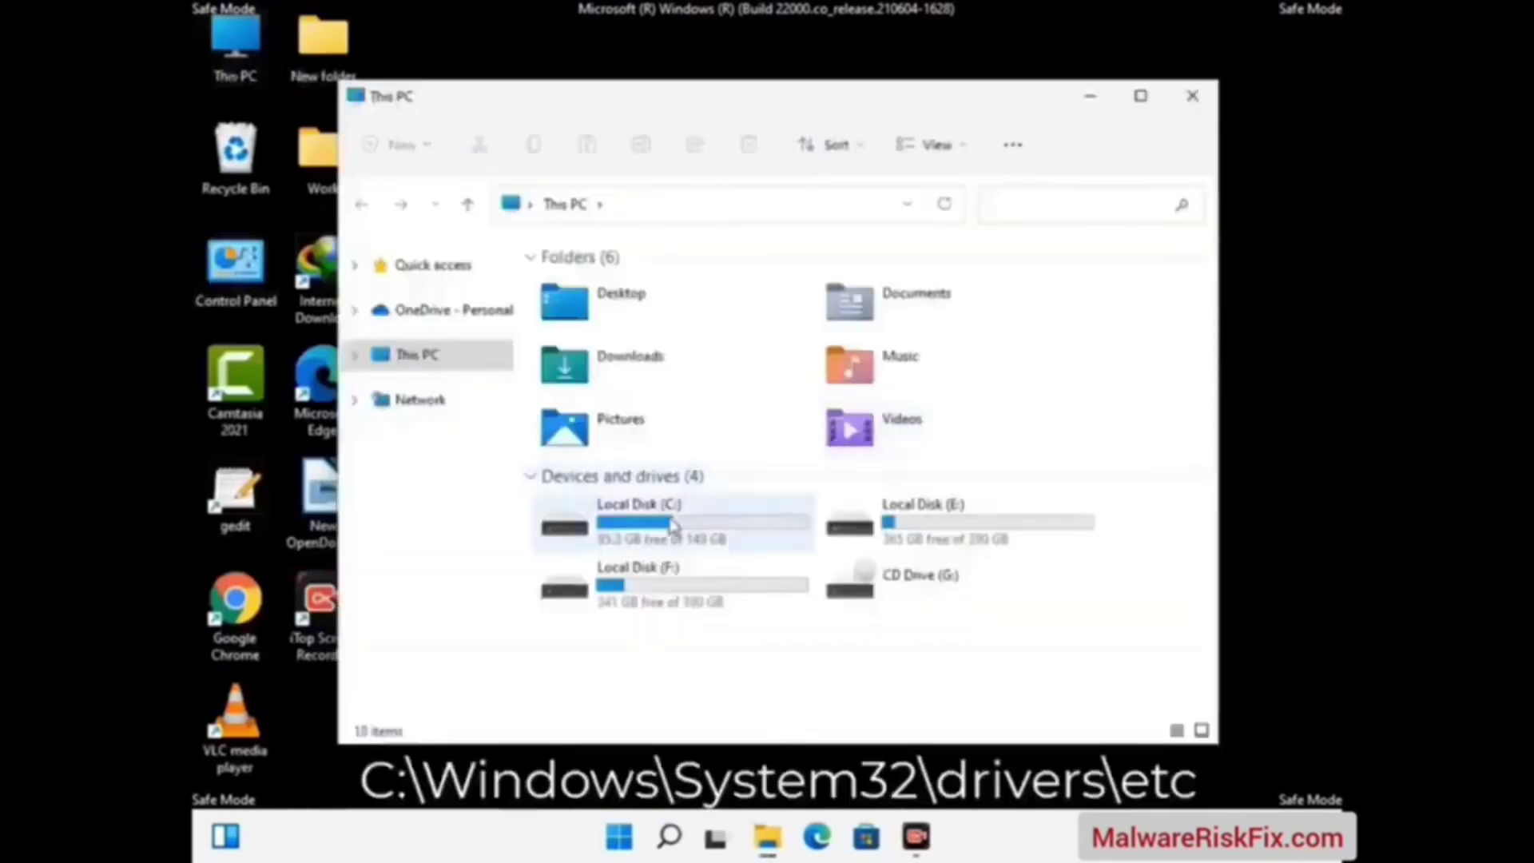
pyautogui.click(671, 523)
pyautogui.doubleClick(672, 523)
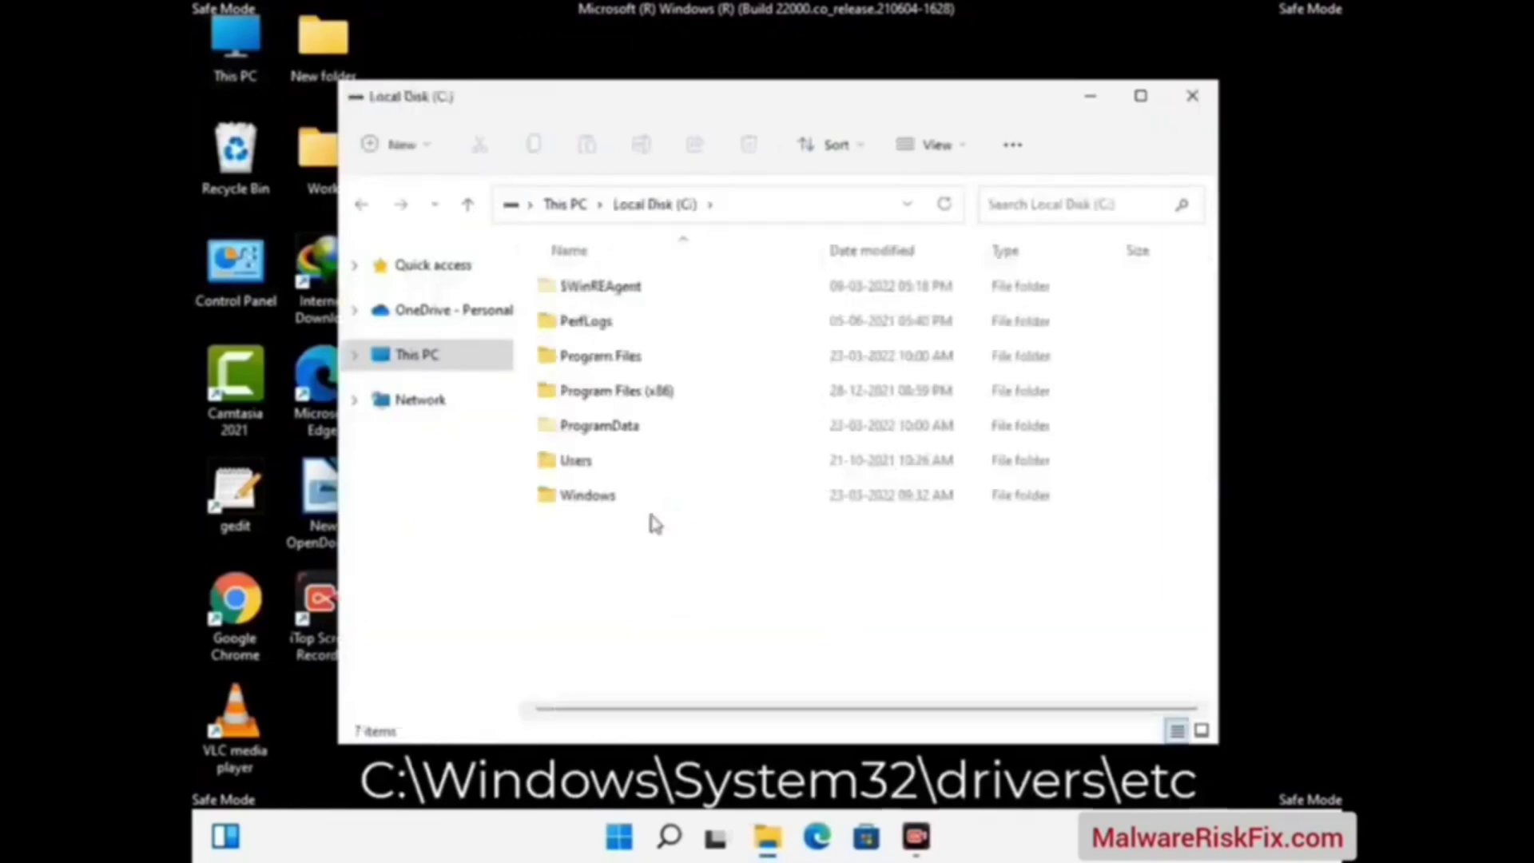
pyautogui.doubleClick(587, 495)
pyautogui.scroll(-10, 760, 519)
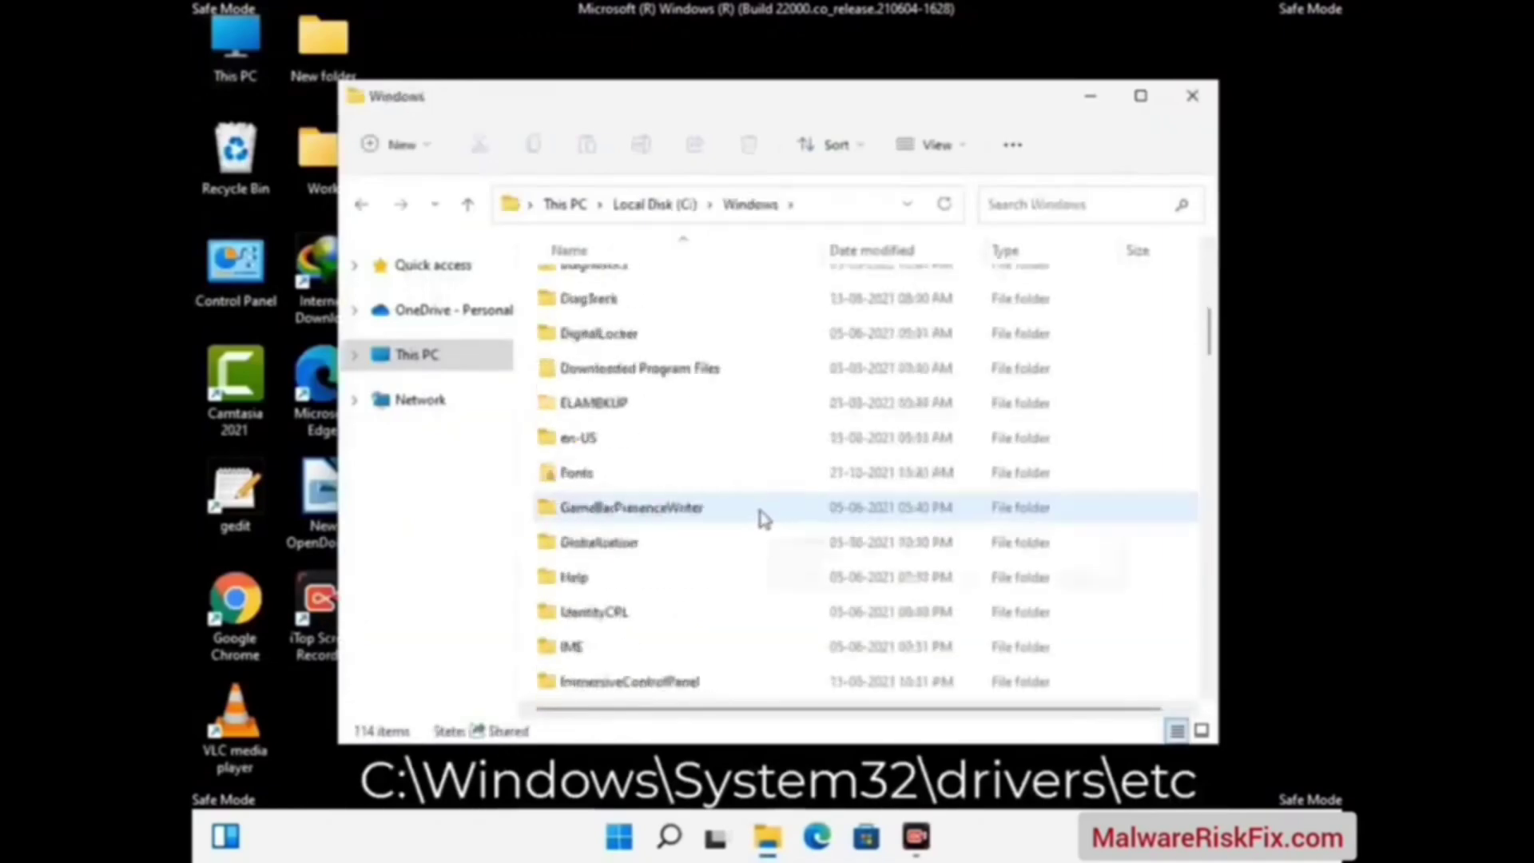
pyautogui.scroll(-6, 757, 520)
pyautogui.scroll(-3, 743, 535)
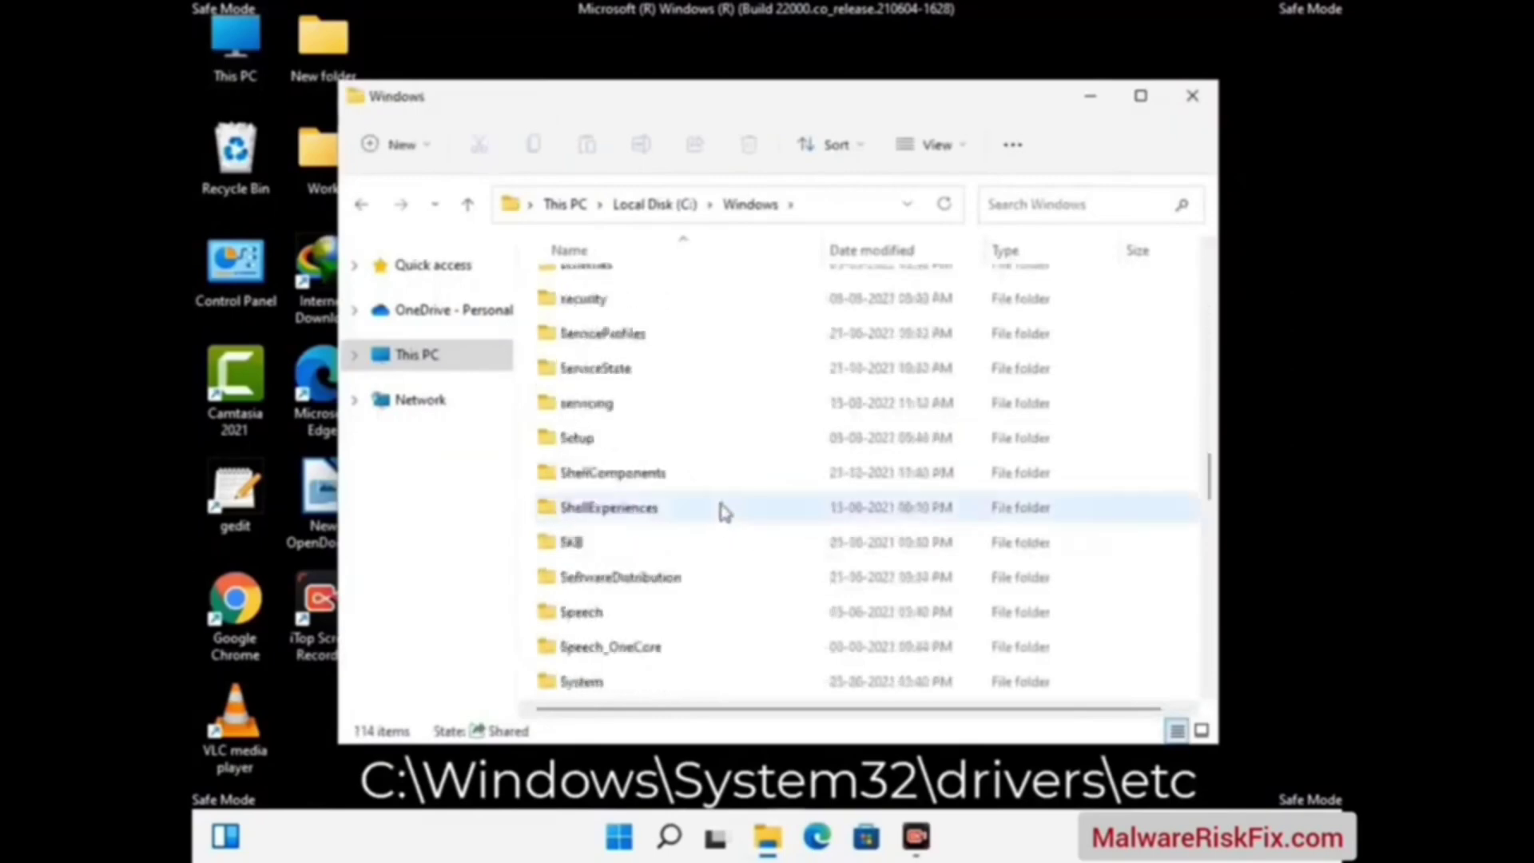
pyautogui.scroll(-1, 714, 567)
pyautogui.doubleClick(584, 507)
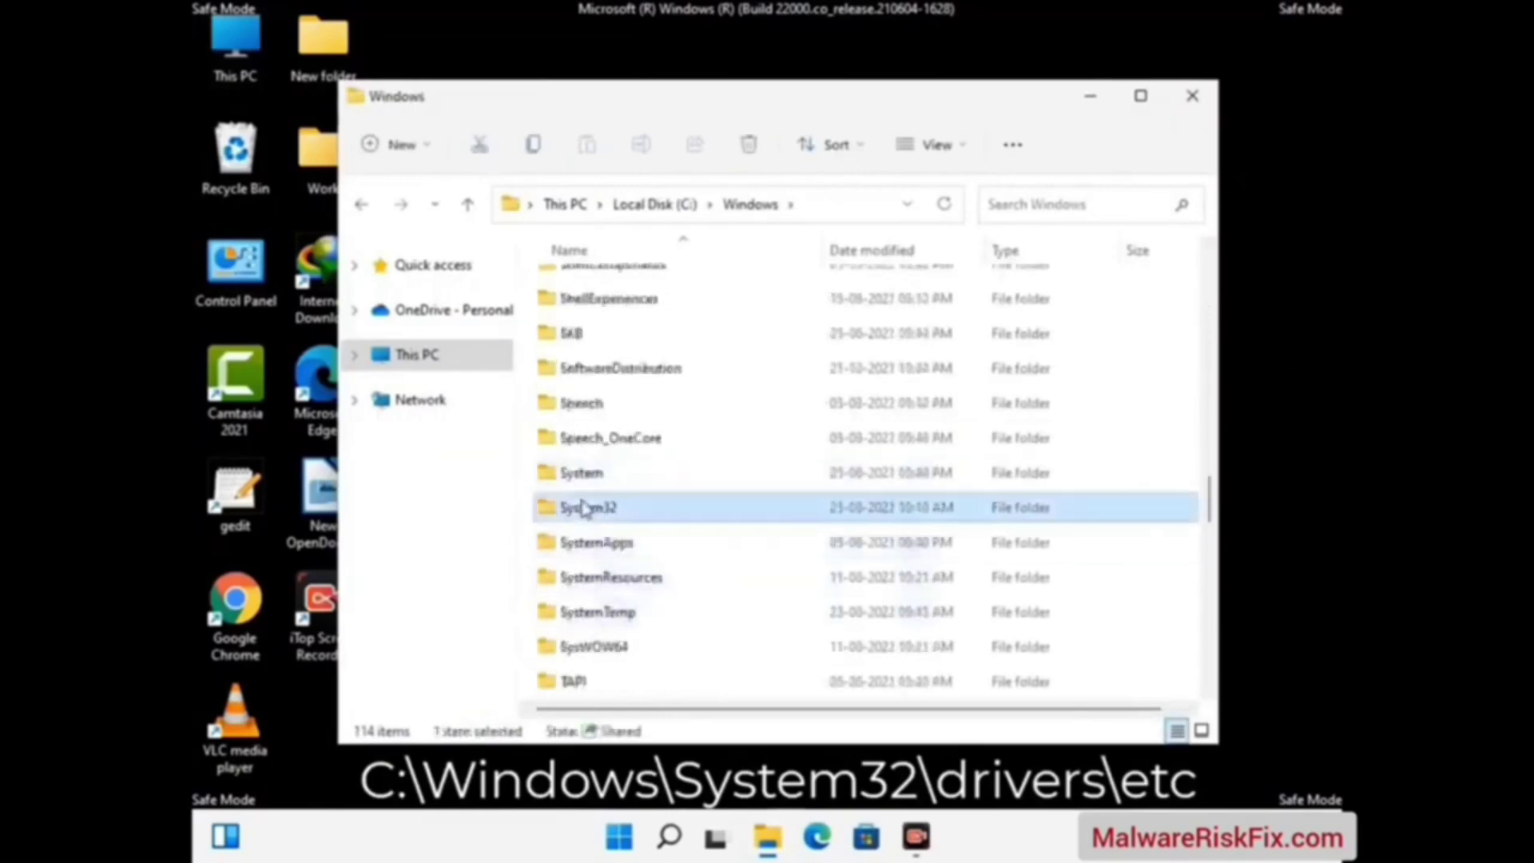
pyautogui.scroll(-5, 660, 519)
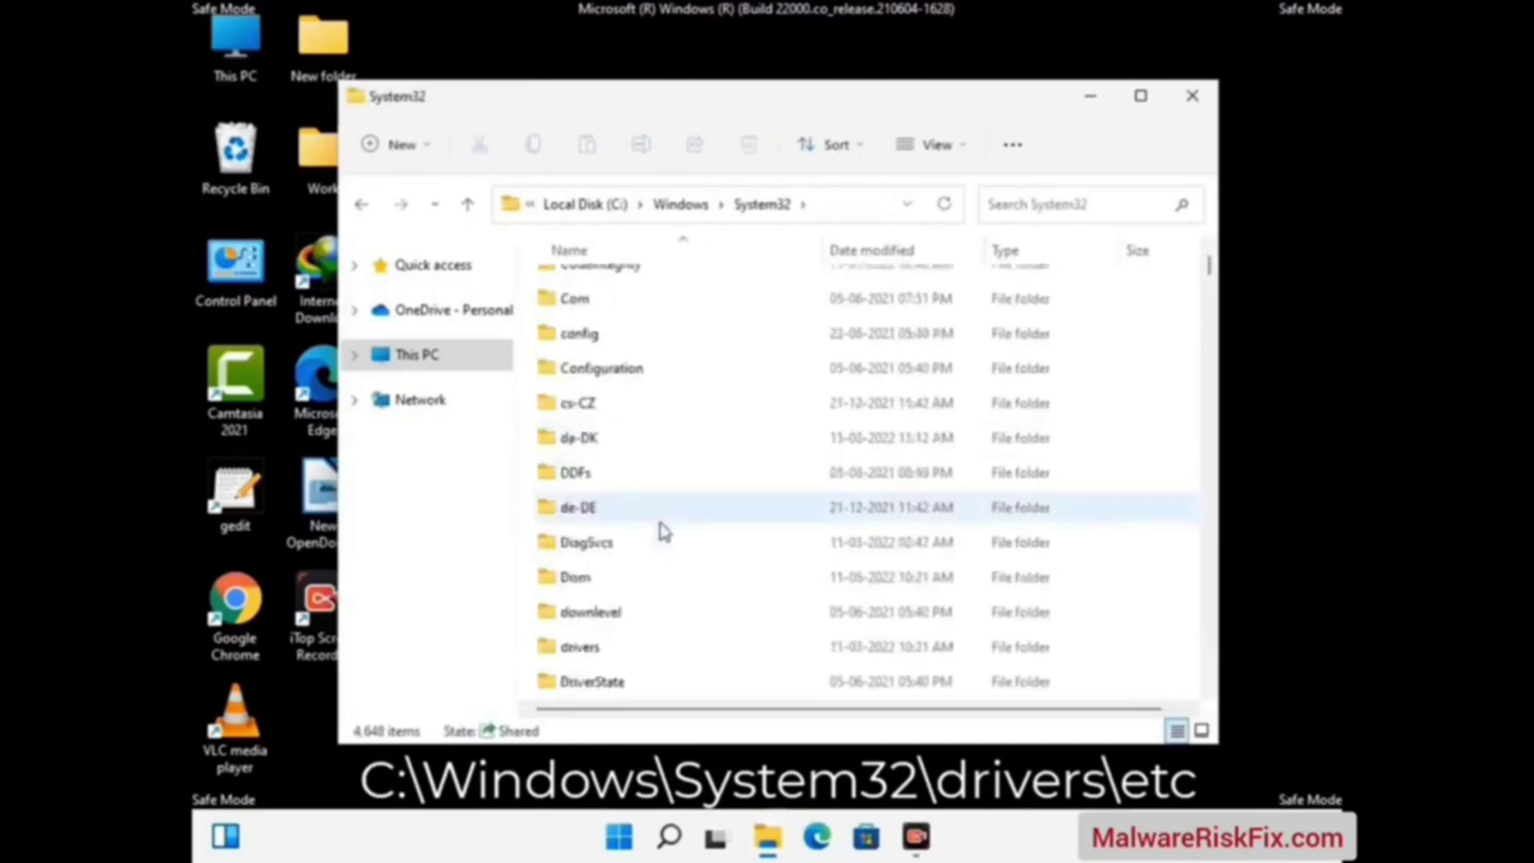
pyautogui.doubleClick(589, 649)
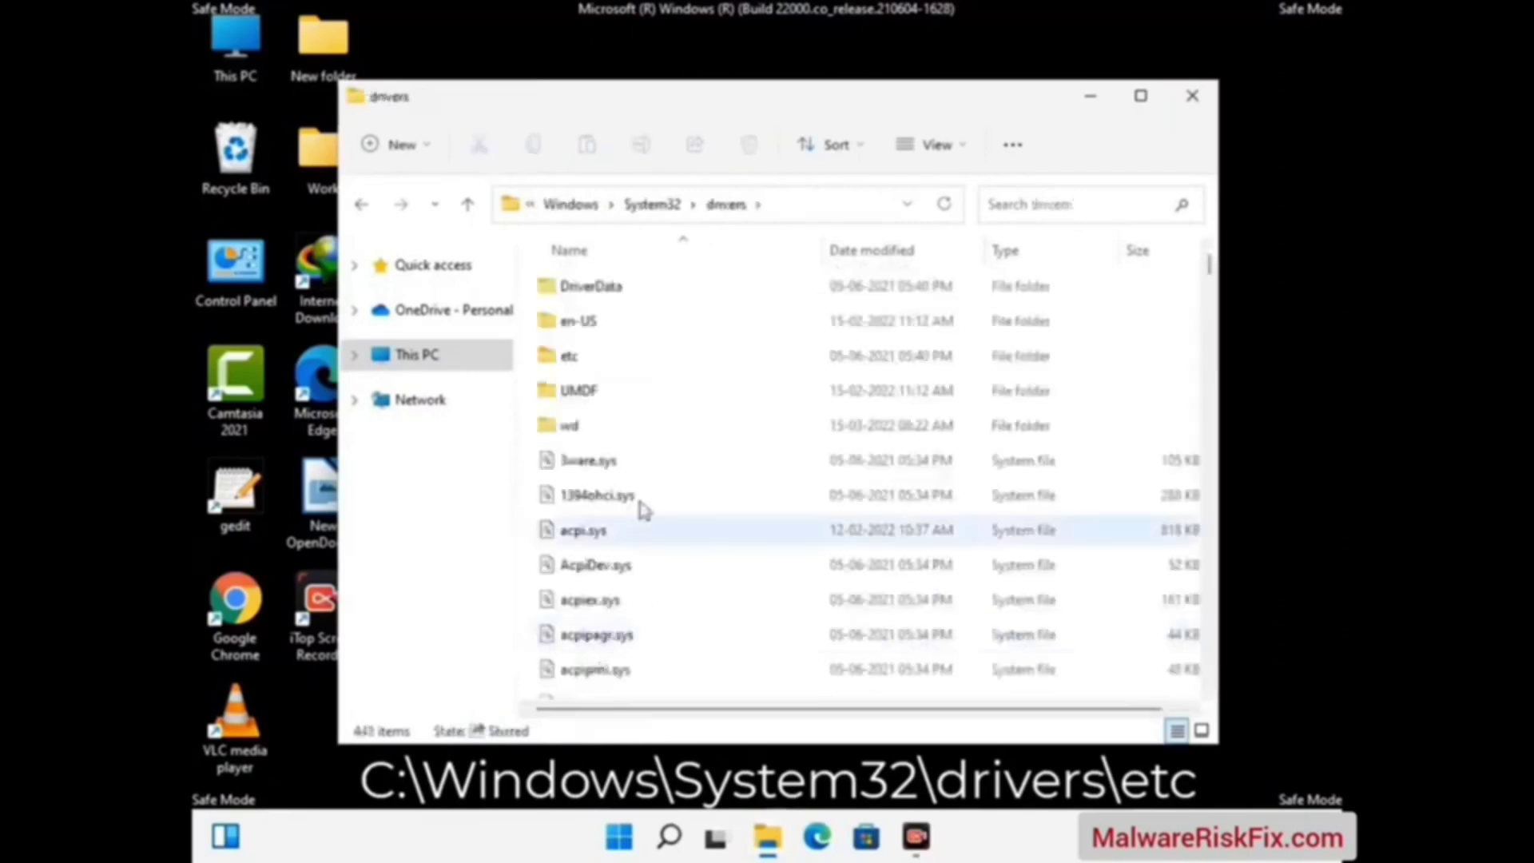
pyautogui.doubleClick(568, 357)
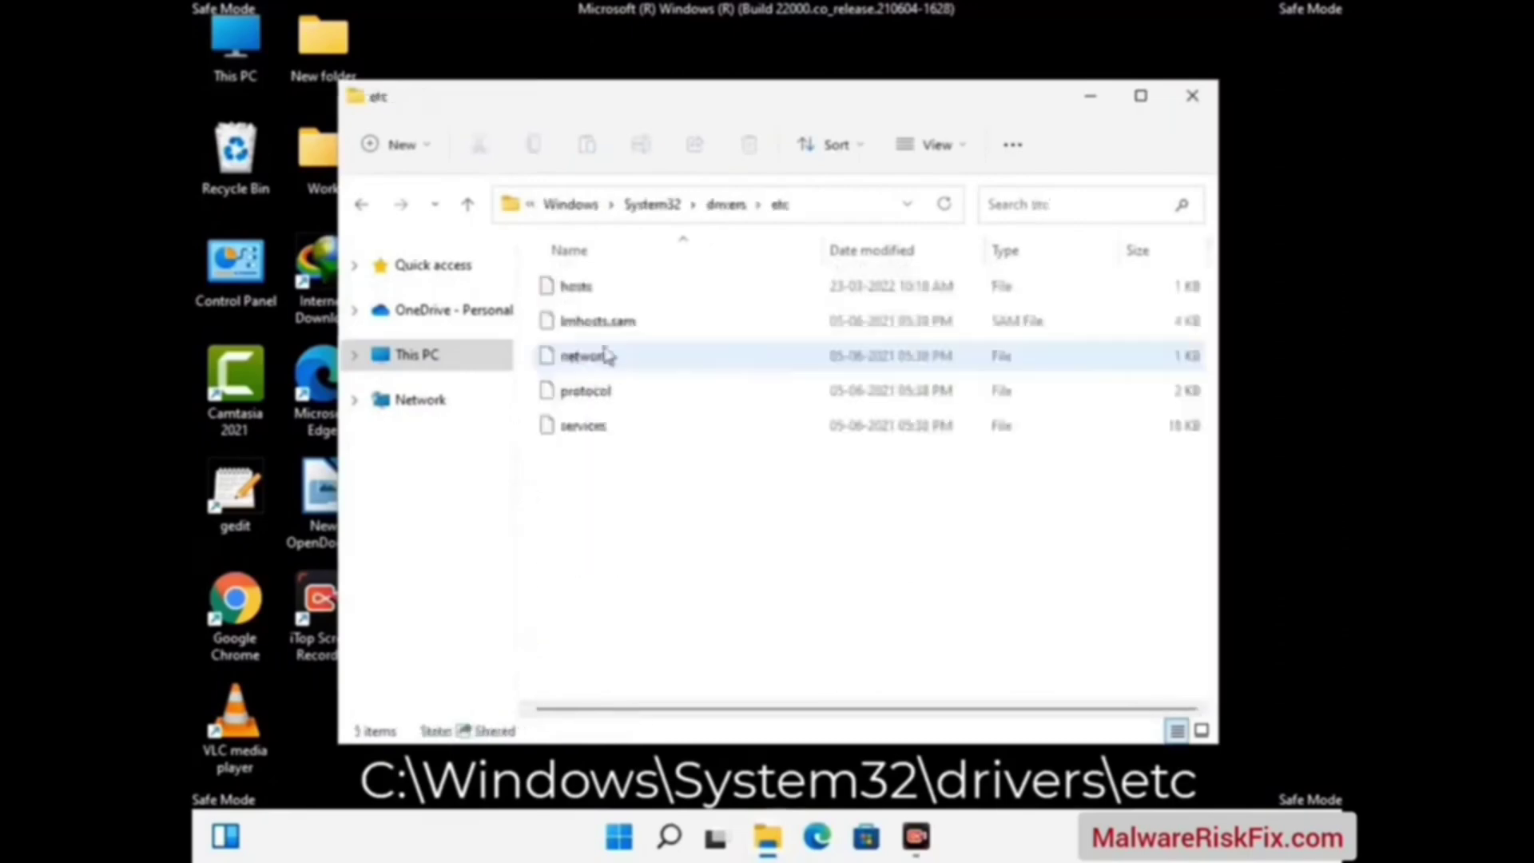
# Open the hosts file from the etc folder with Notepad.
pyautogui.click(590, 301)
pyautogui.doubleClick(590, 301)
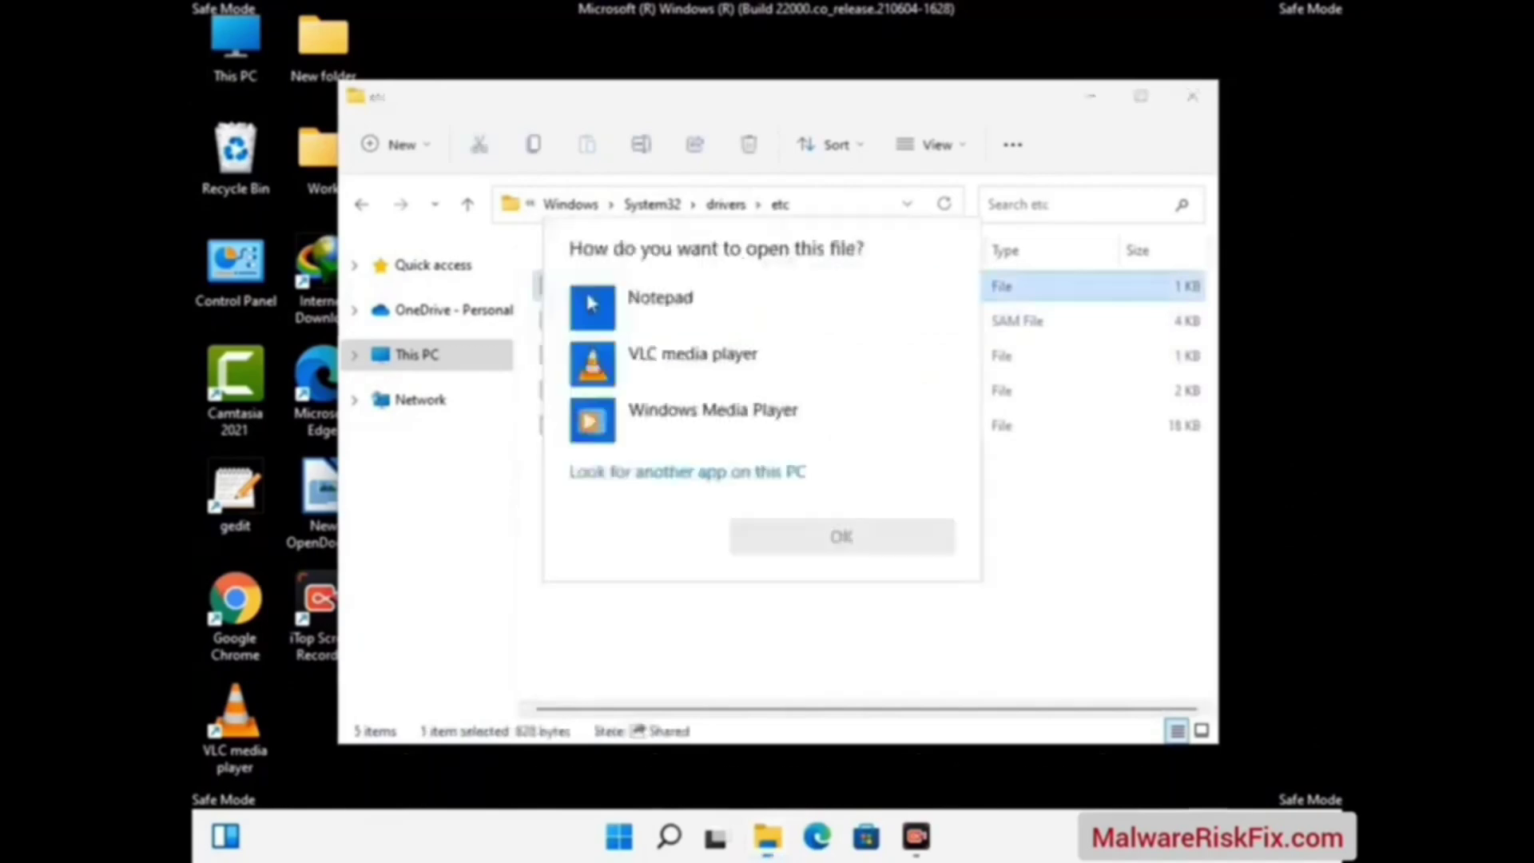
pyautogui.click(685, 307)
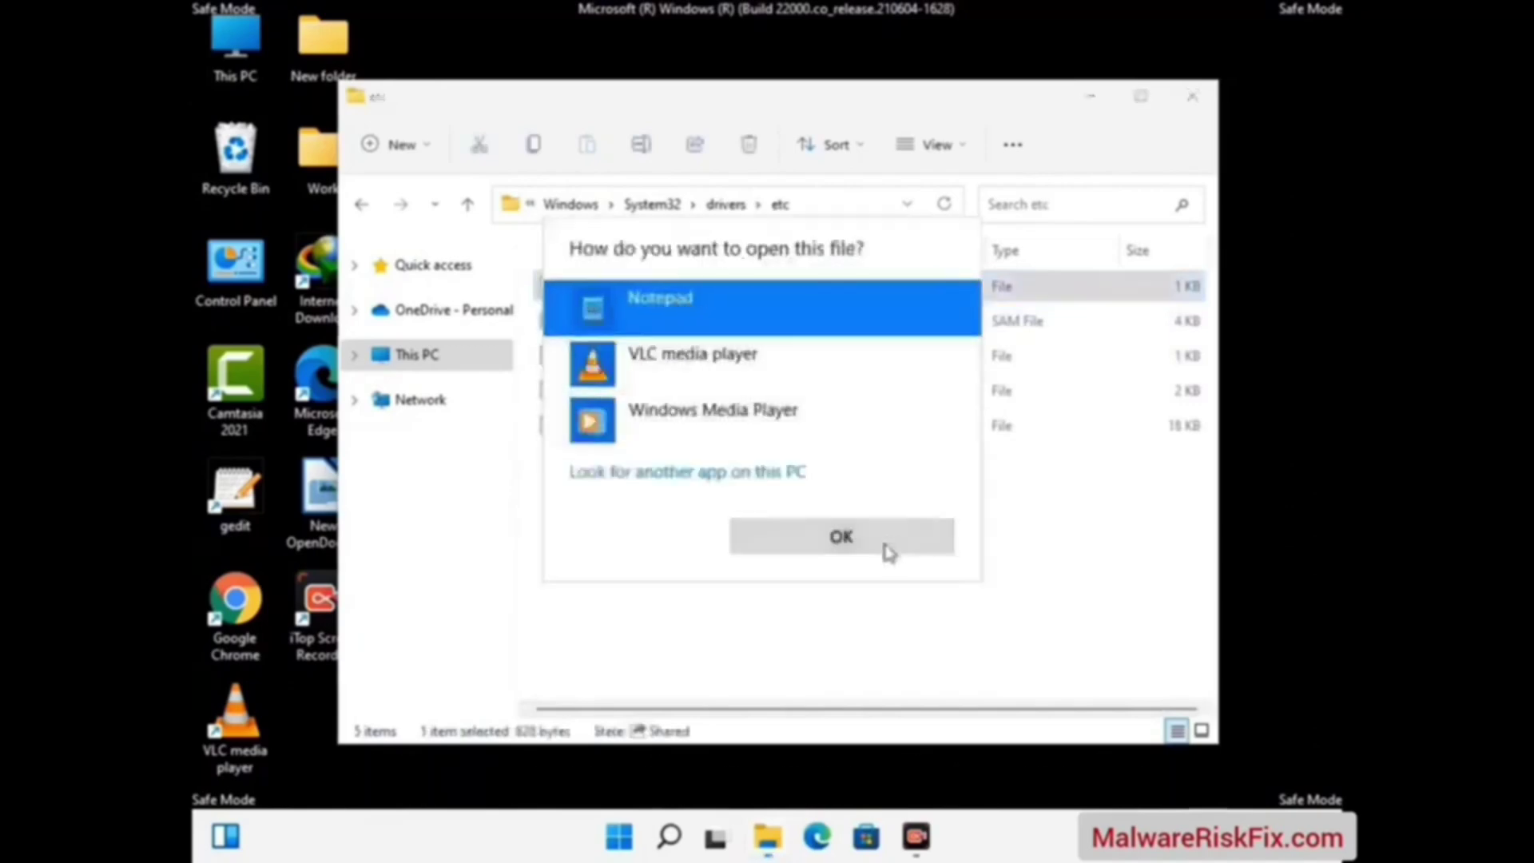
pyautogui.click(847, 541)
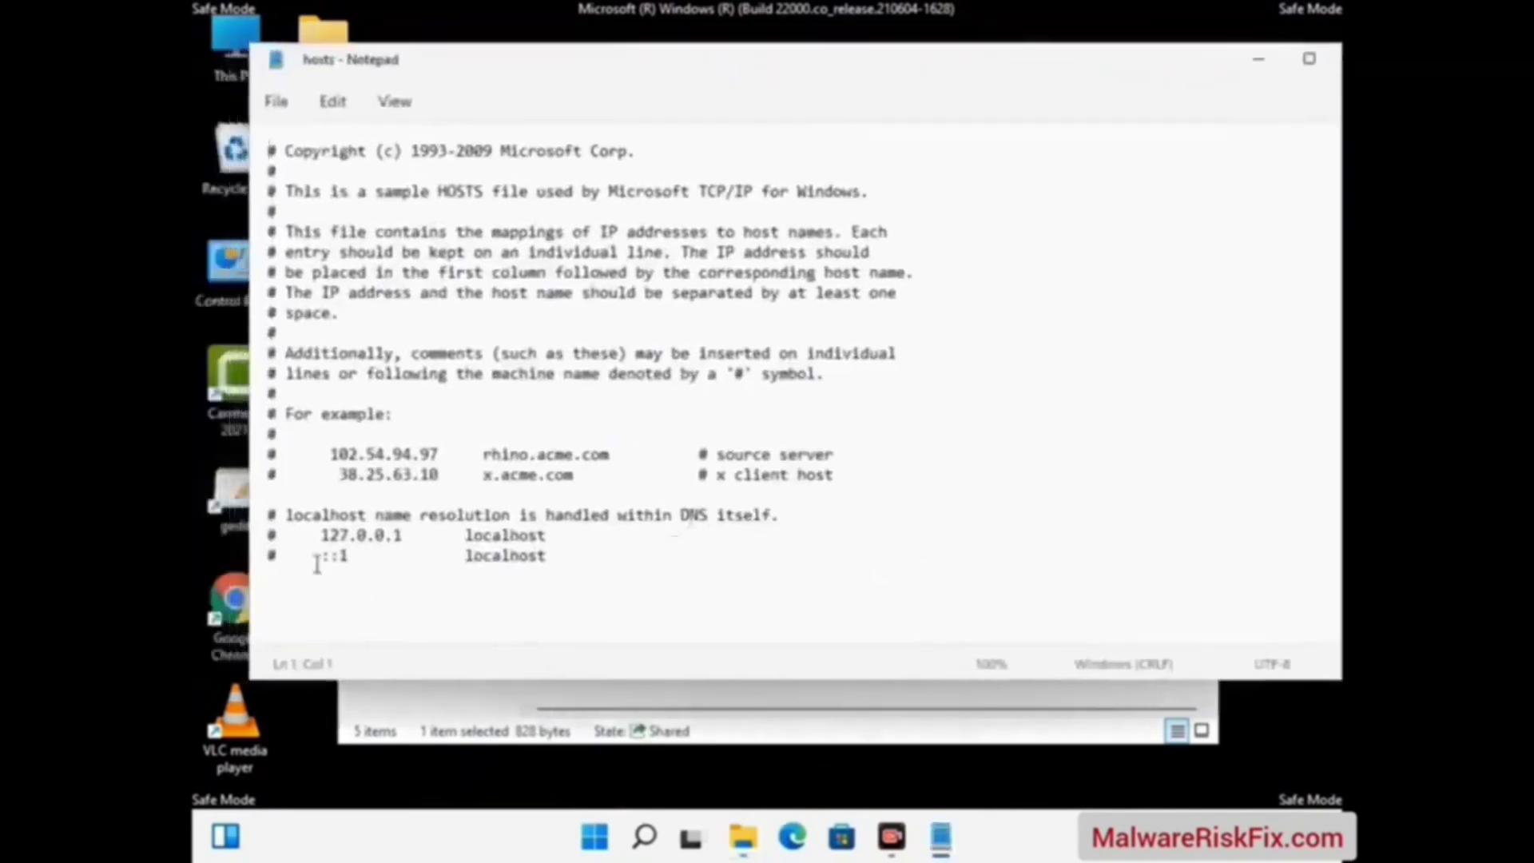
# Add two line breaks after the last localhost entry in the hosts file and save it.
pyautogui.click(567, 556)
pyautogui.press('Return')
pyautogui.press('Return')
pyautogui.scroll(-1, 588, 347)
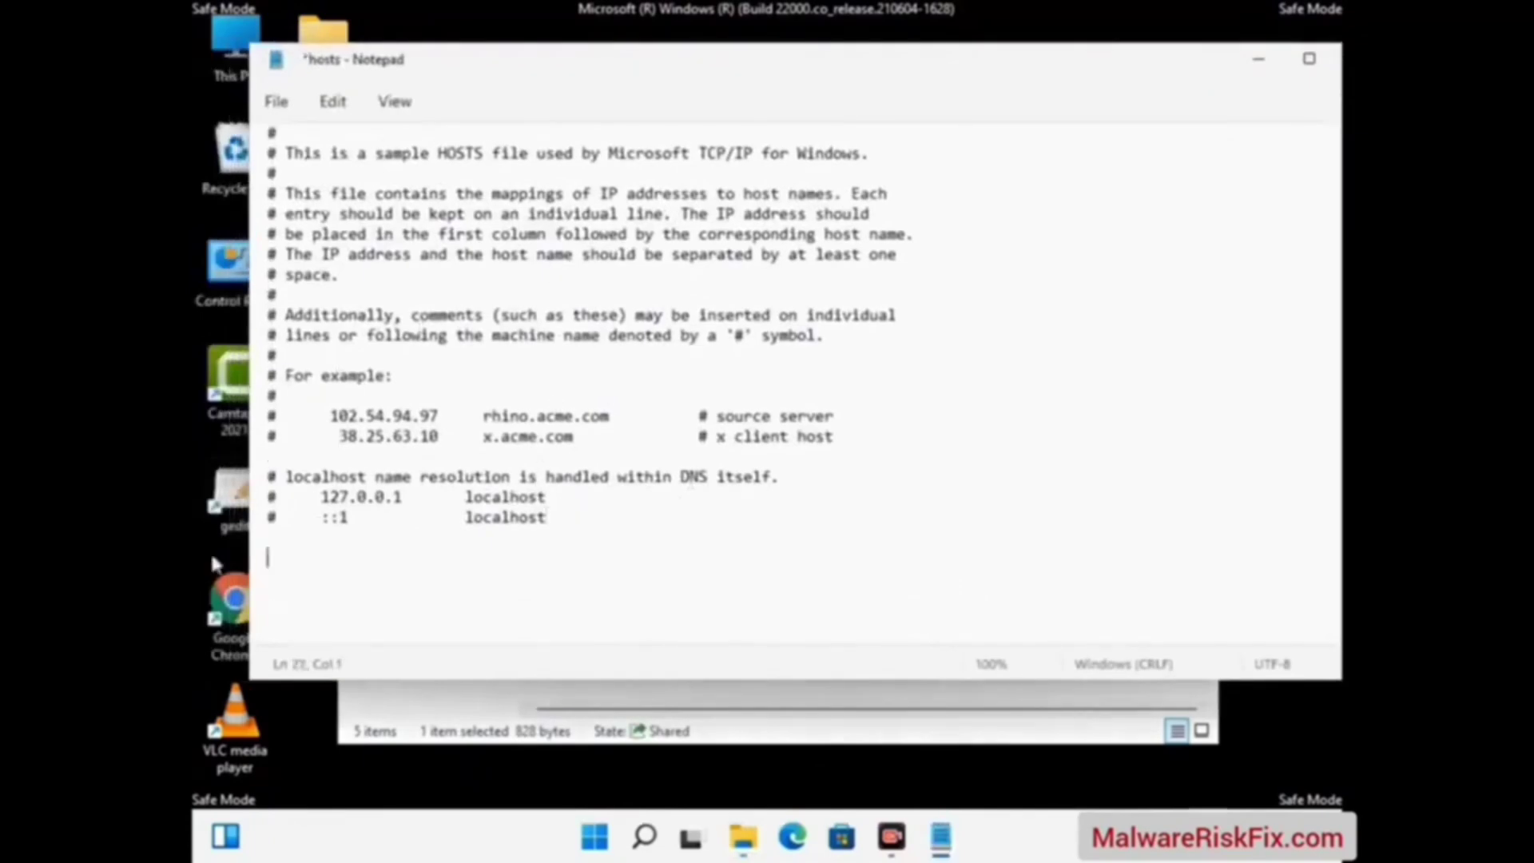
pyautogui.click(277, 102)
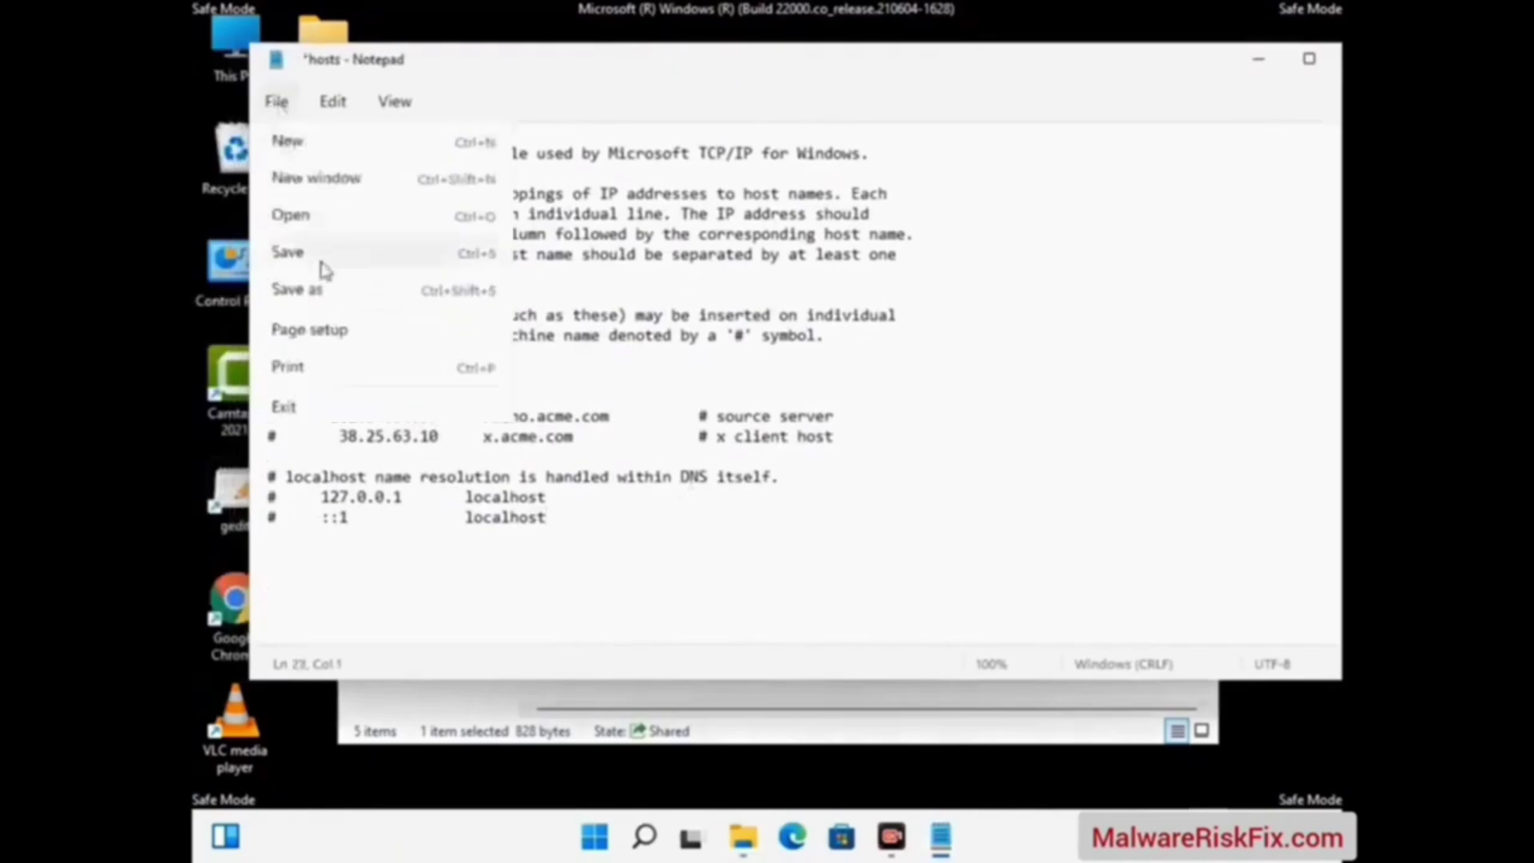
pyautogui.click(289, 254)
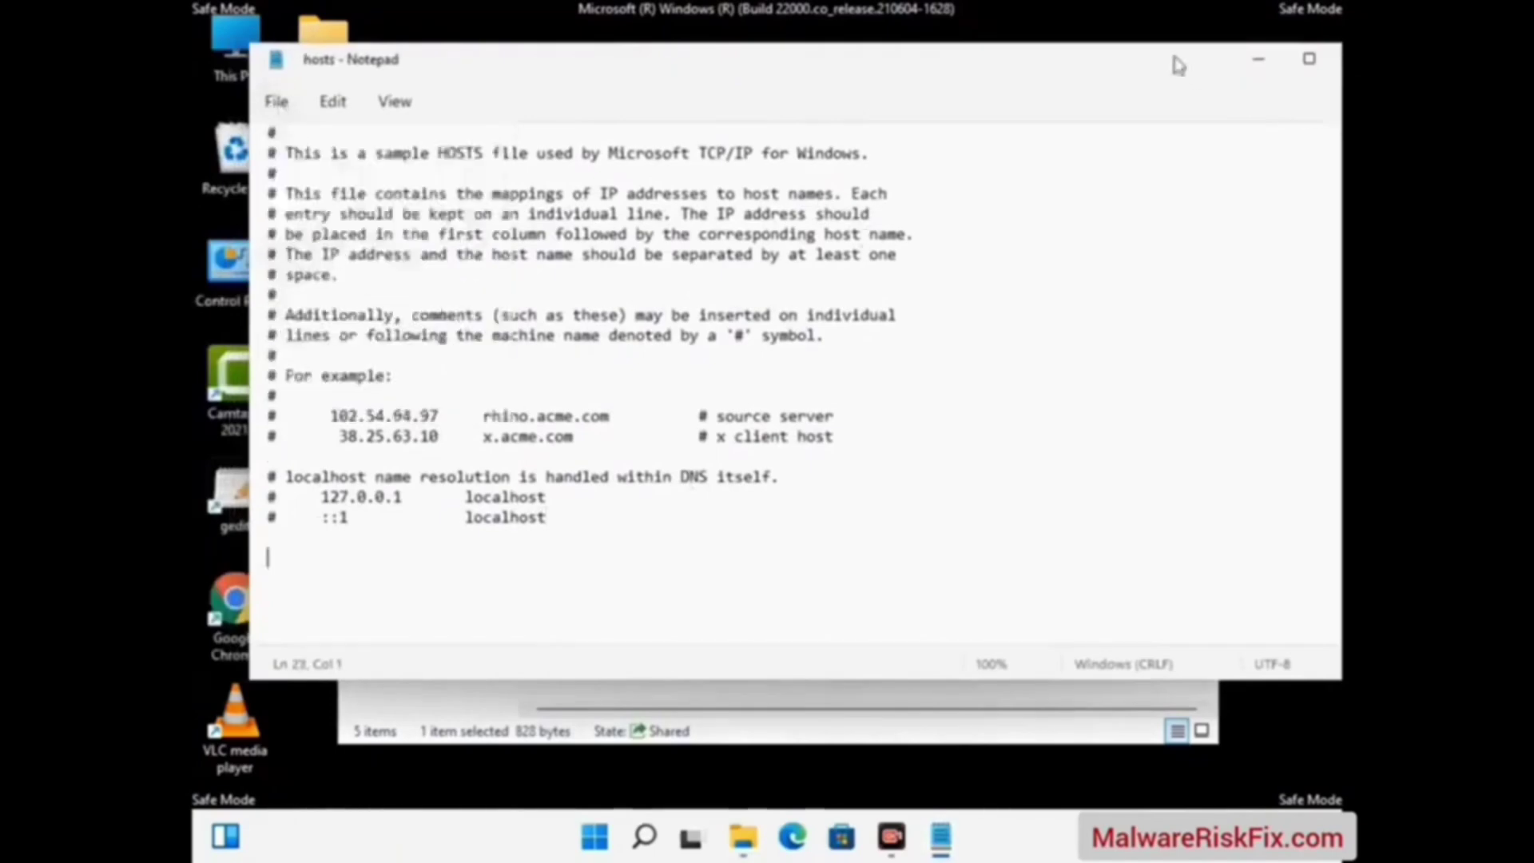
# Close the hosts file and the etc folder window.
pyautogui.moveTo(1157, 67); pyautogui.dragTo(981, 70)
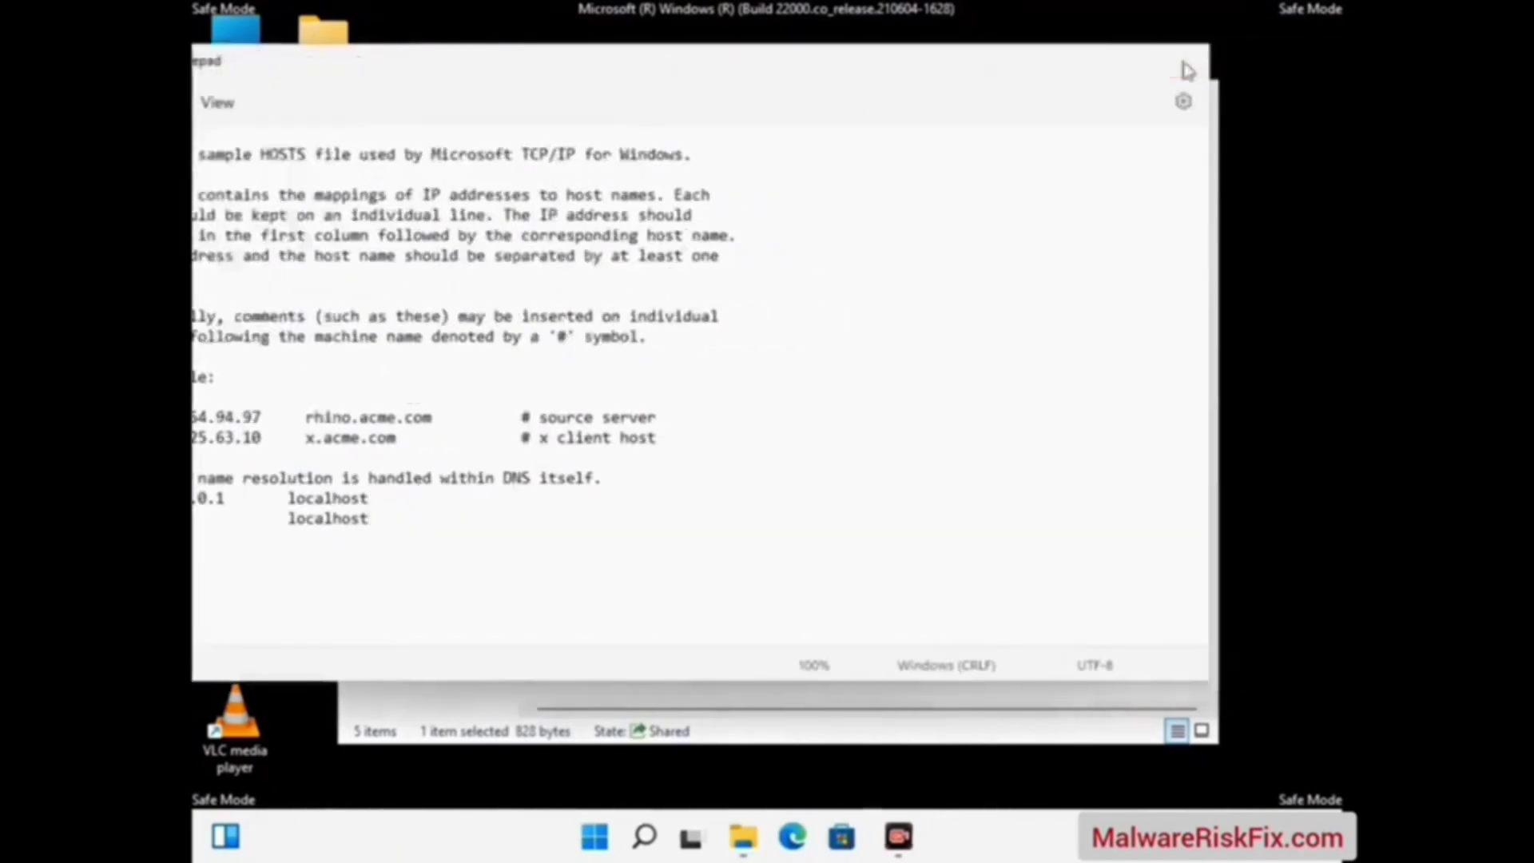
pyautogui.click(1180, 67)
pyautogui.click(1189, 97)
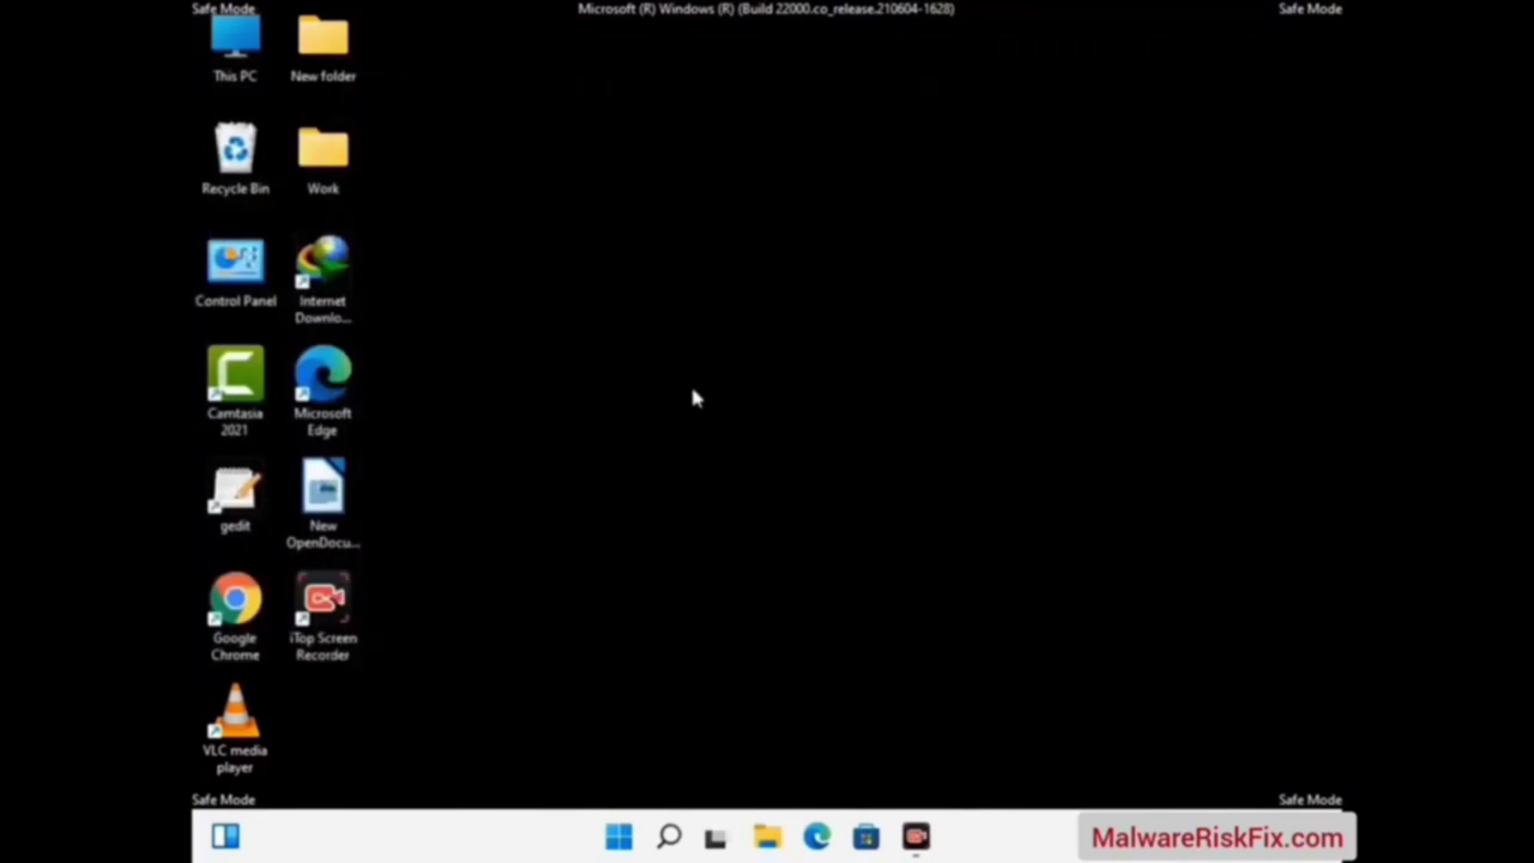
# Open the AppData Roaming folder by running %appdata%.
pyautogui.press('super+r')
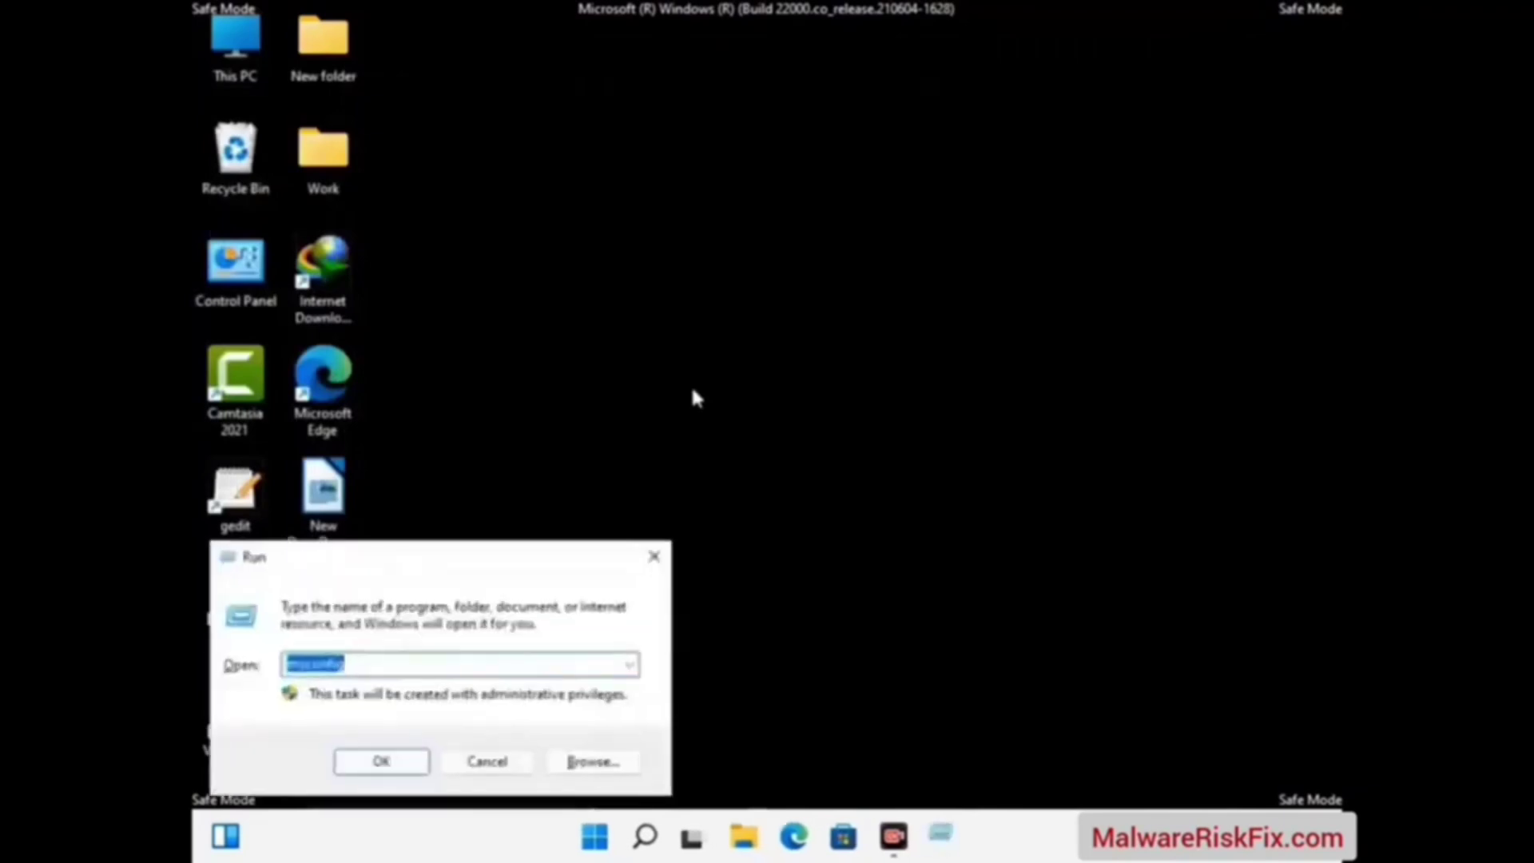
pyautogui.moveTo(441, 554); pyautogui.dragTo(715, 238)
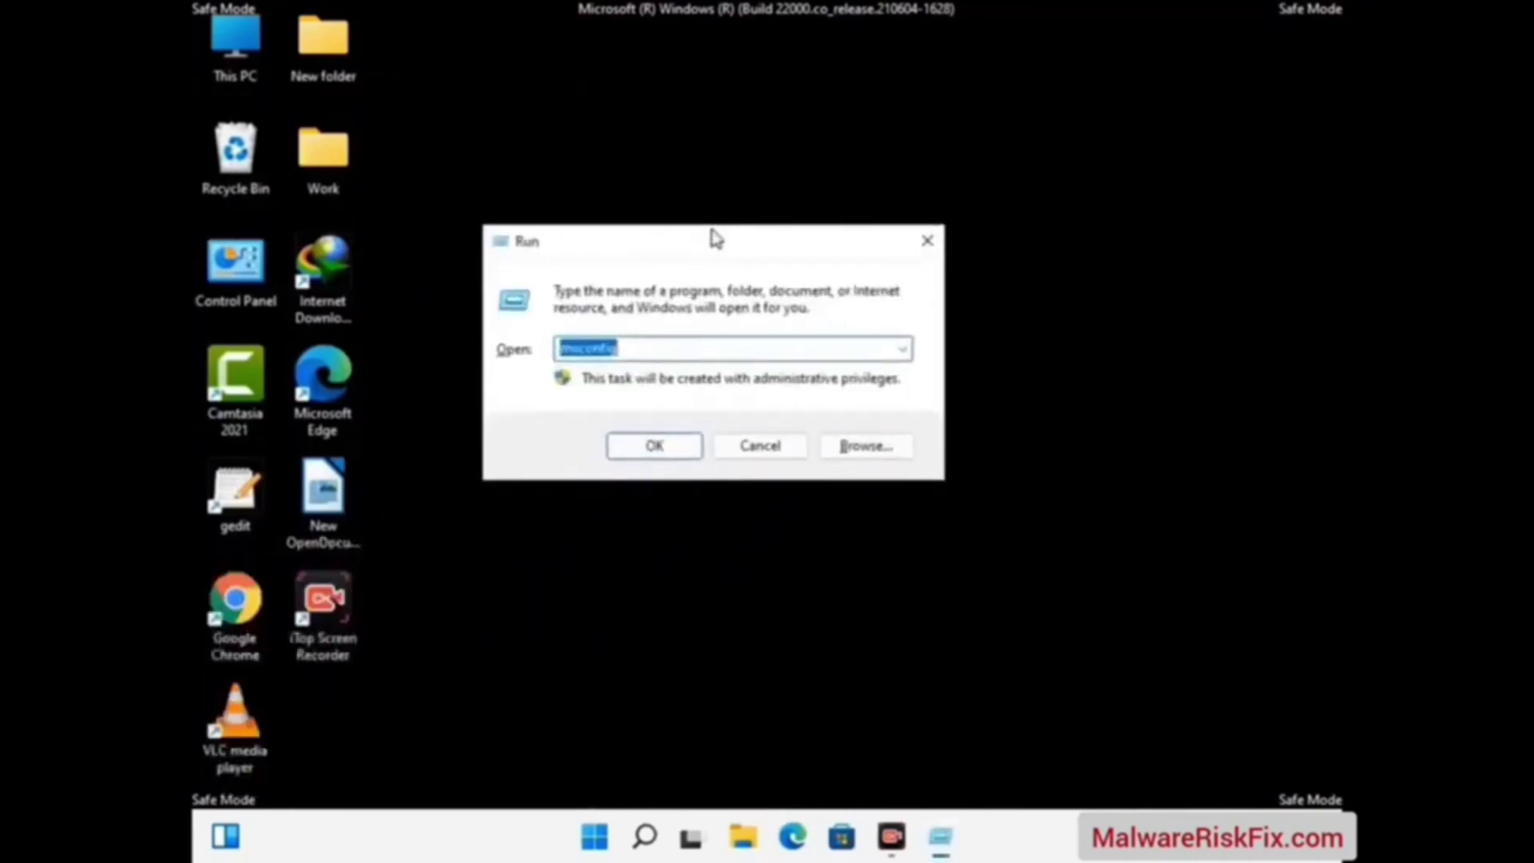
pyautogui.write('%')
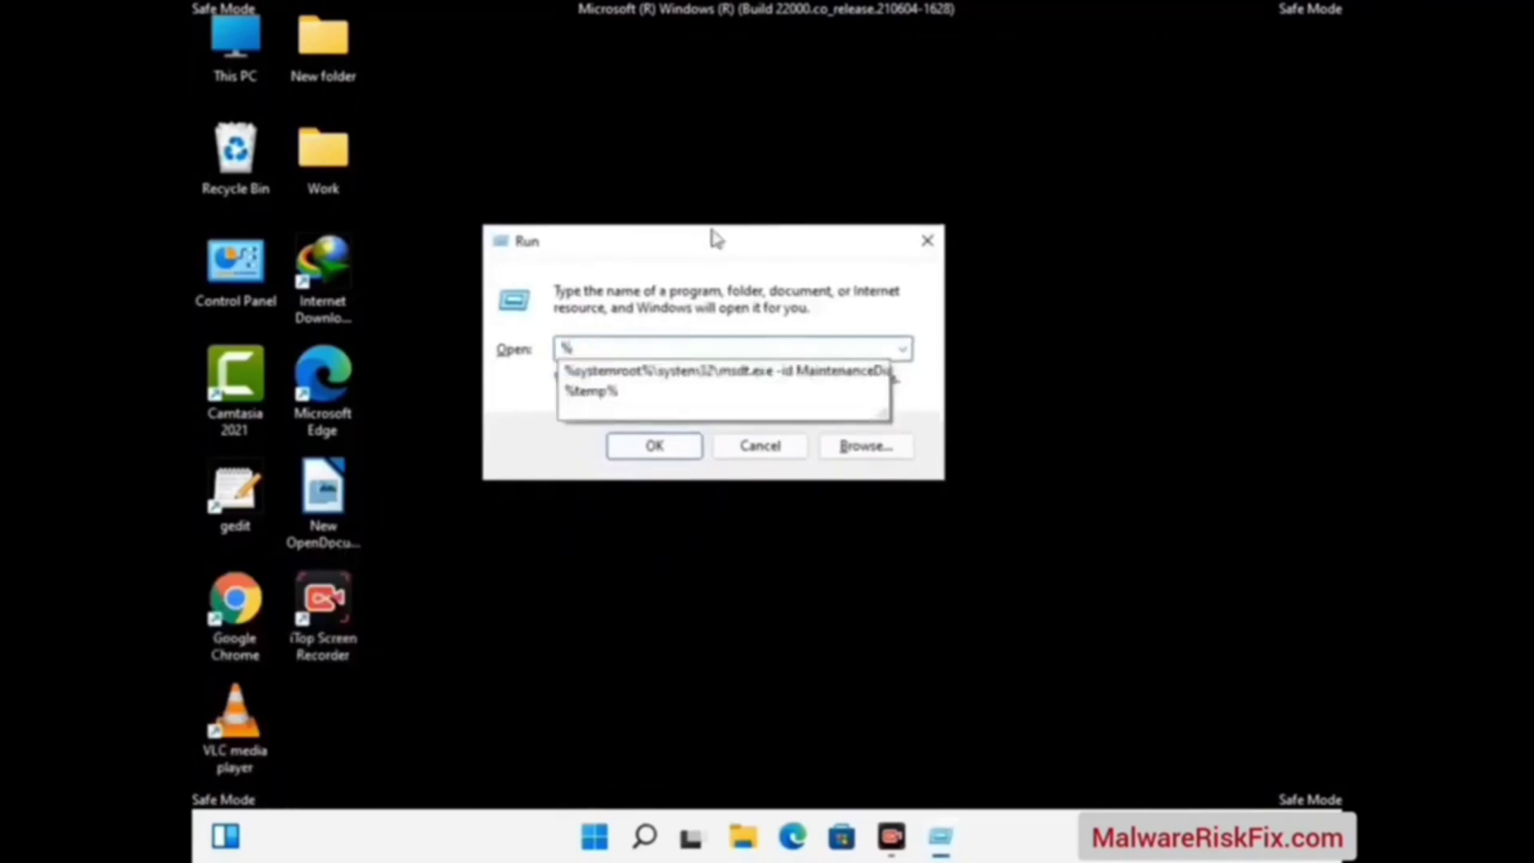
pyautogui.write('appdat')
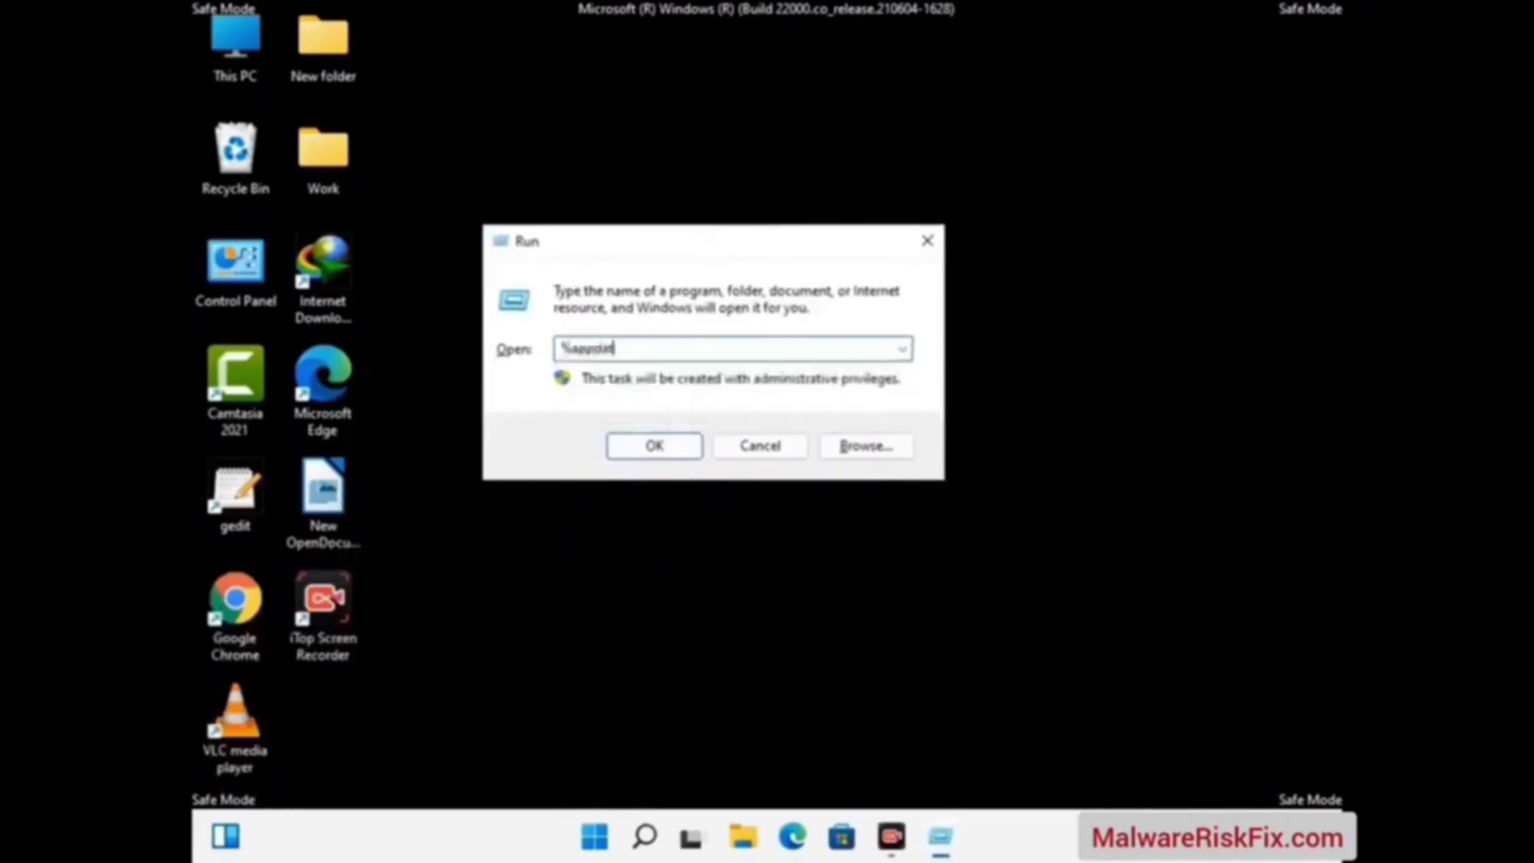
pyautogui.write('a%')
pyautogui.press('Return')
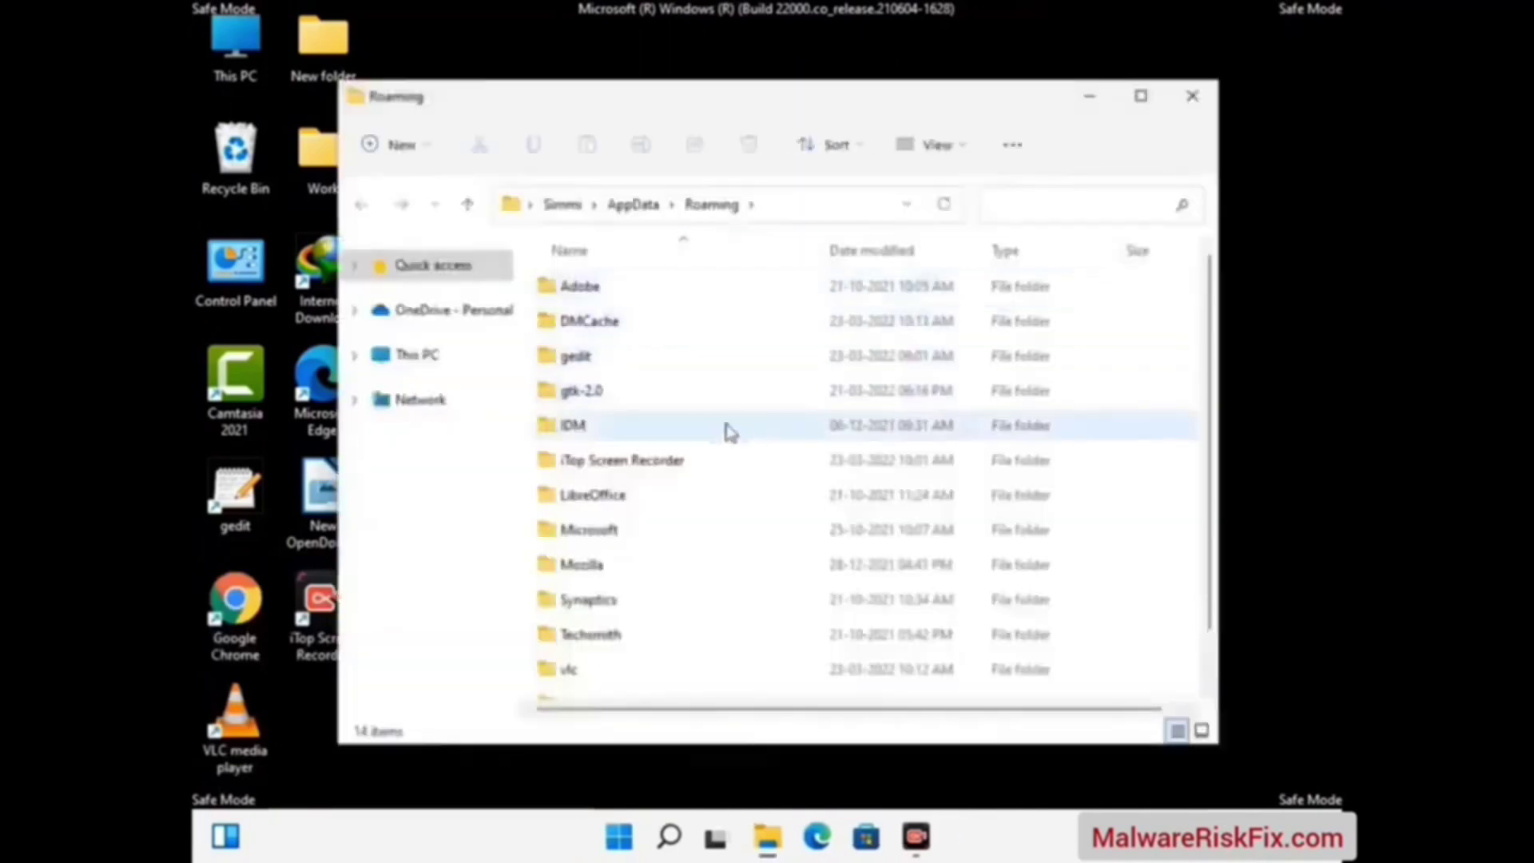
# Delete the Zoom folder from AppData\Roaming and close the folder window.
pyautogui.scroll(-1, 721, 439)
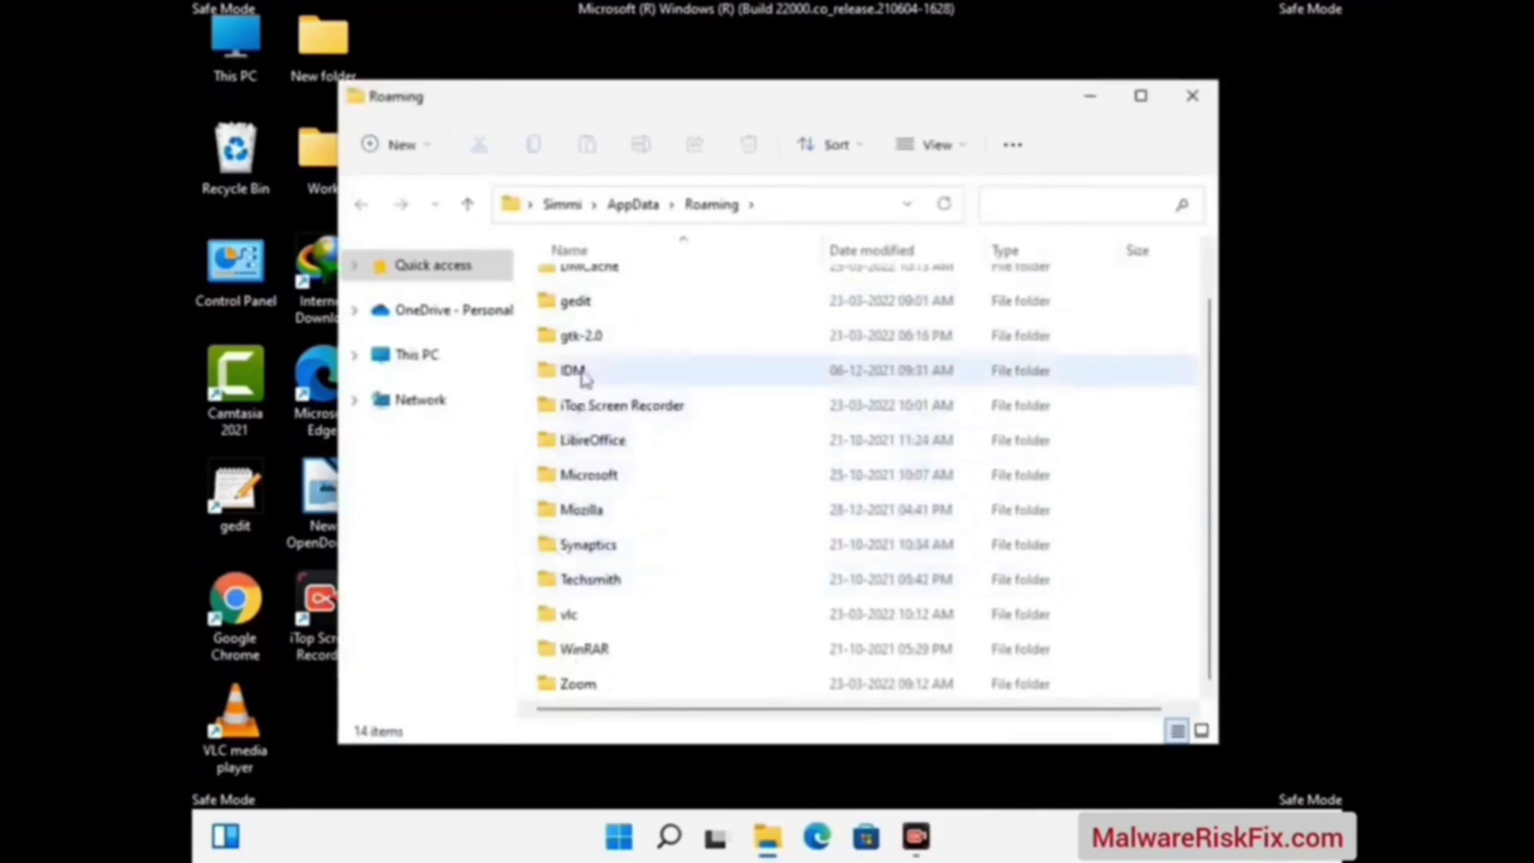
pyautogui.scroll(1, 611, 359)
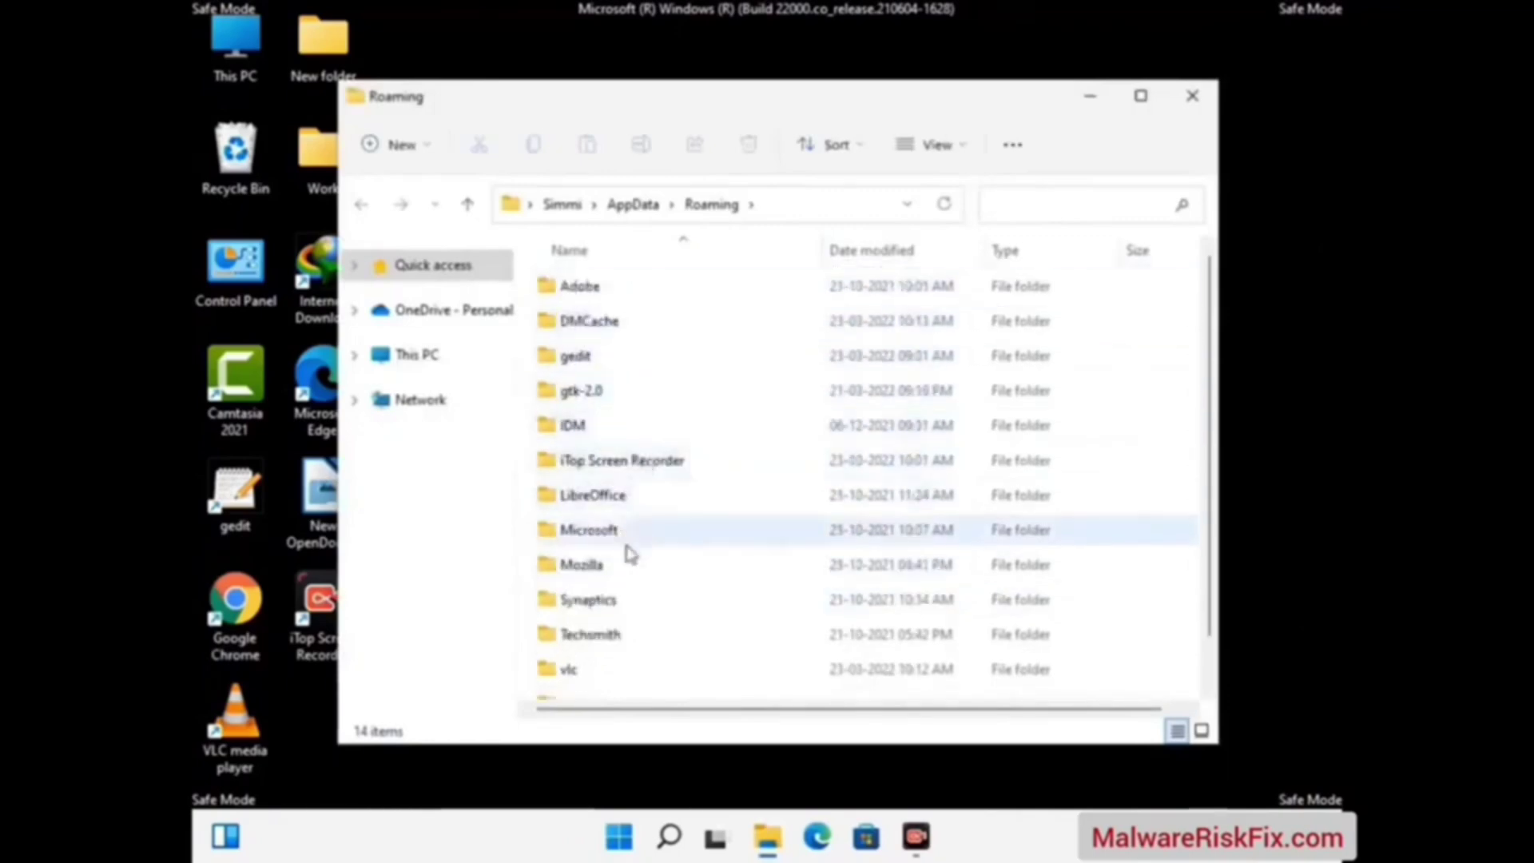
pyautogui.scroll(-1, 623, 560)
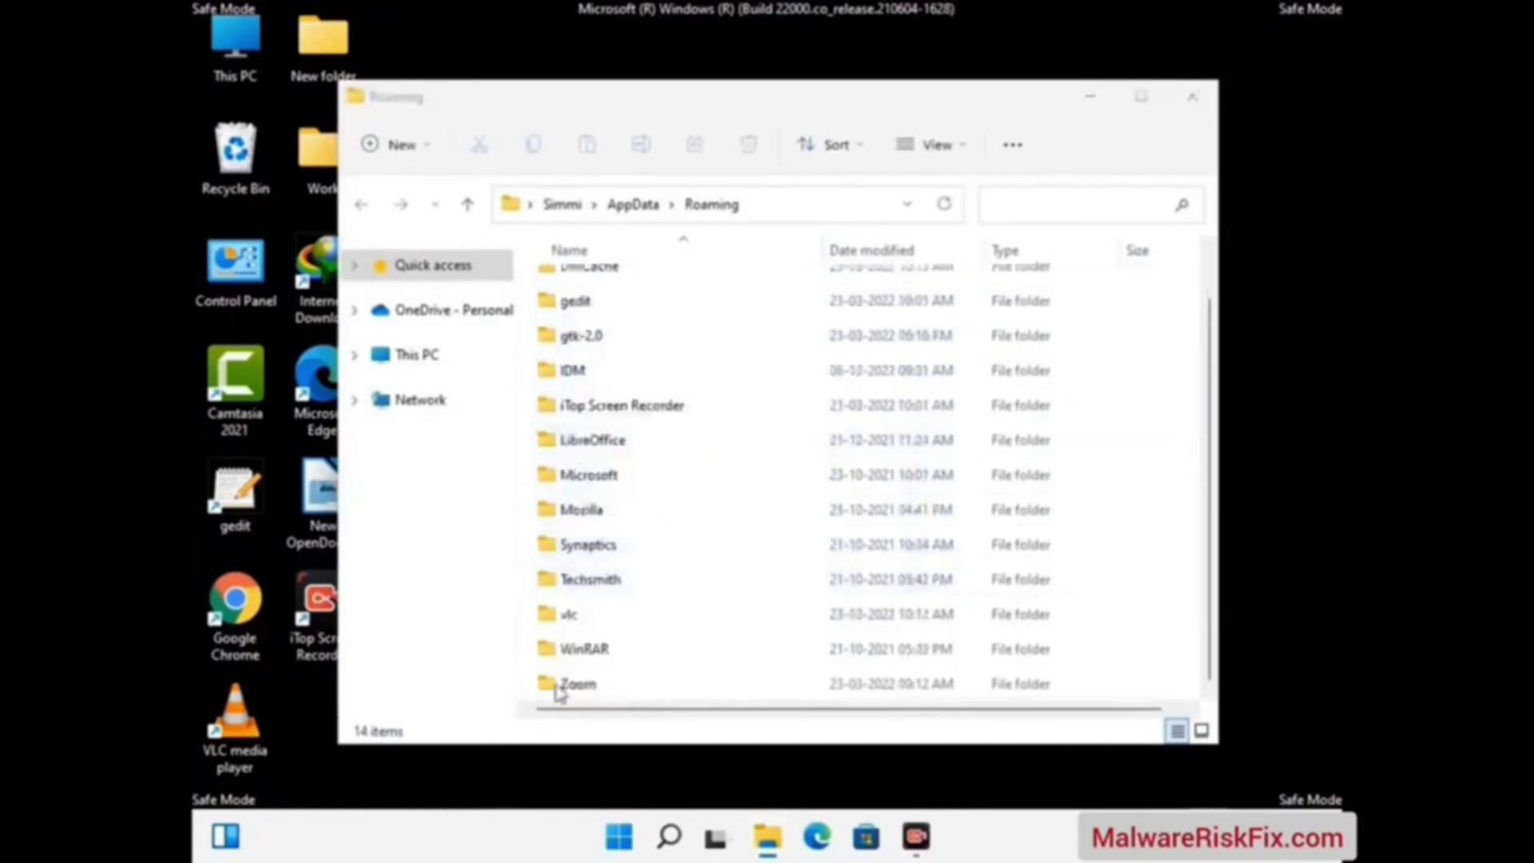
pyautogui.click(859, 684)
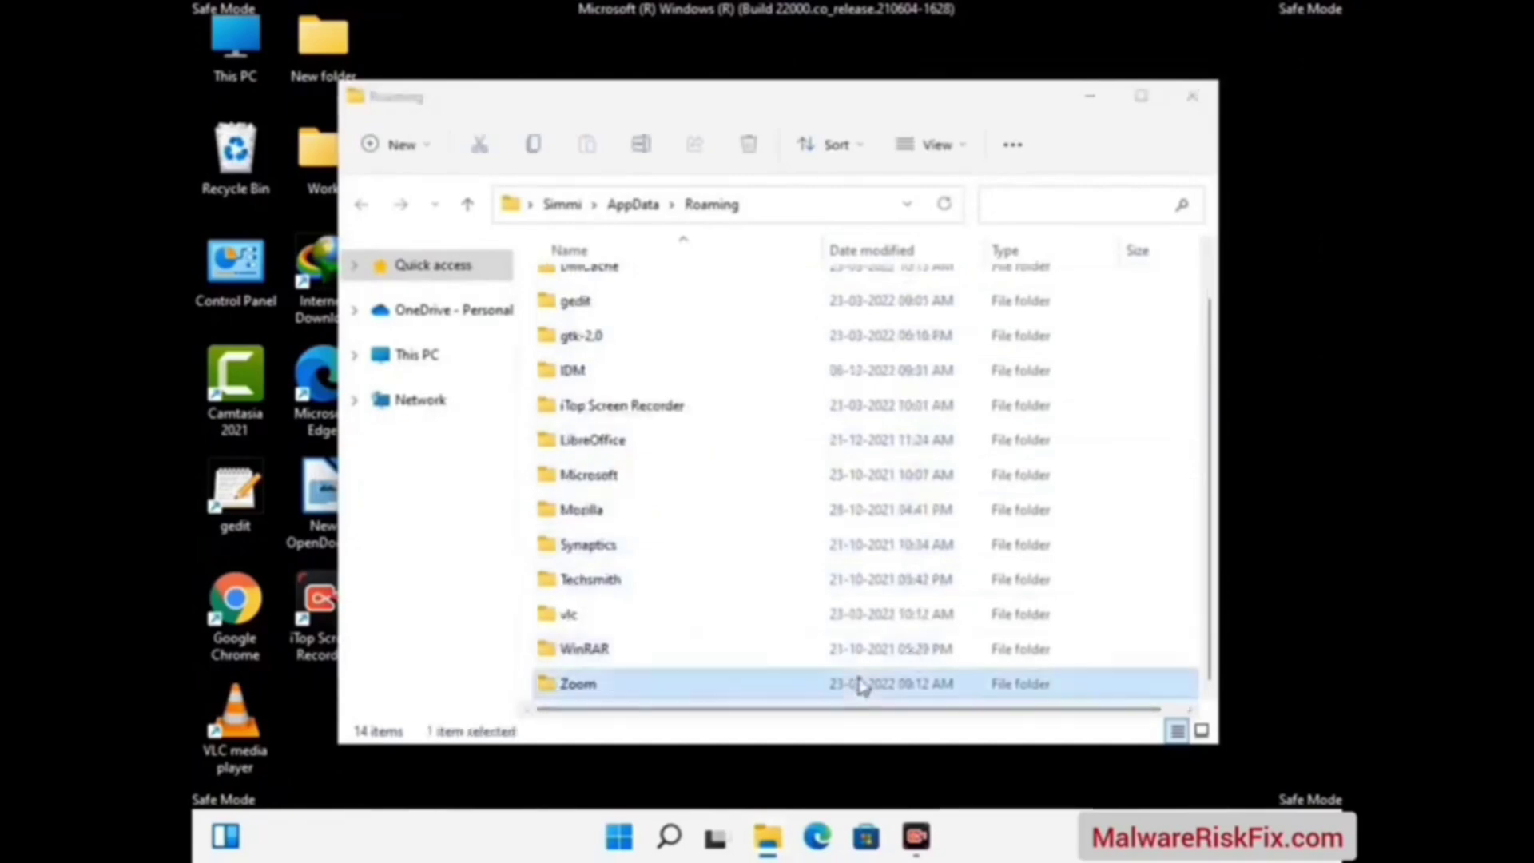
pyautogui.click(759, 154)
pyautogui.click(1190, 97)
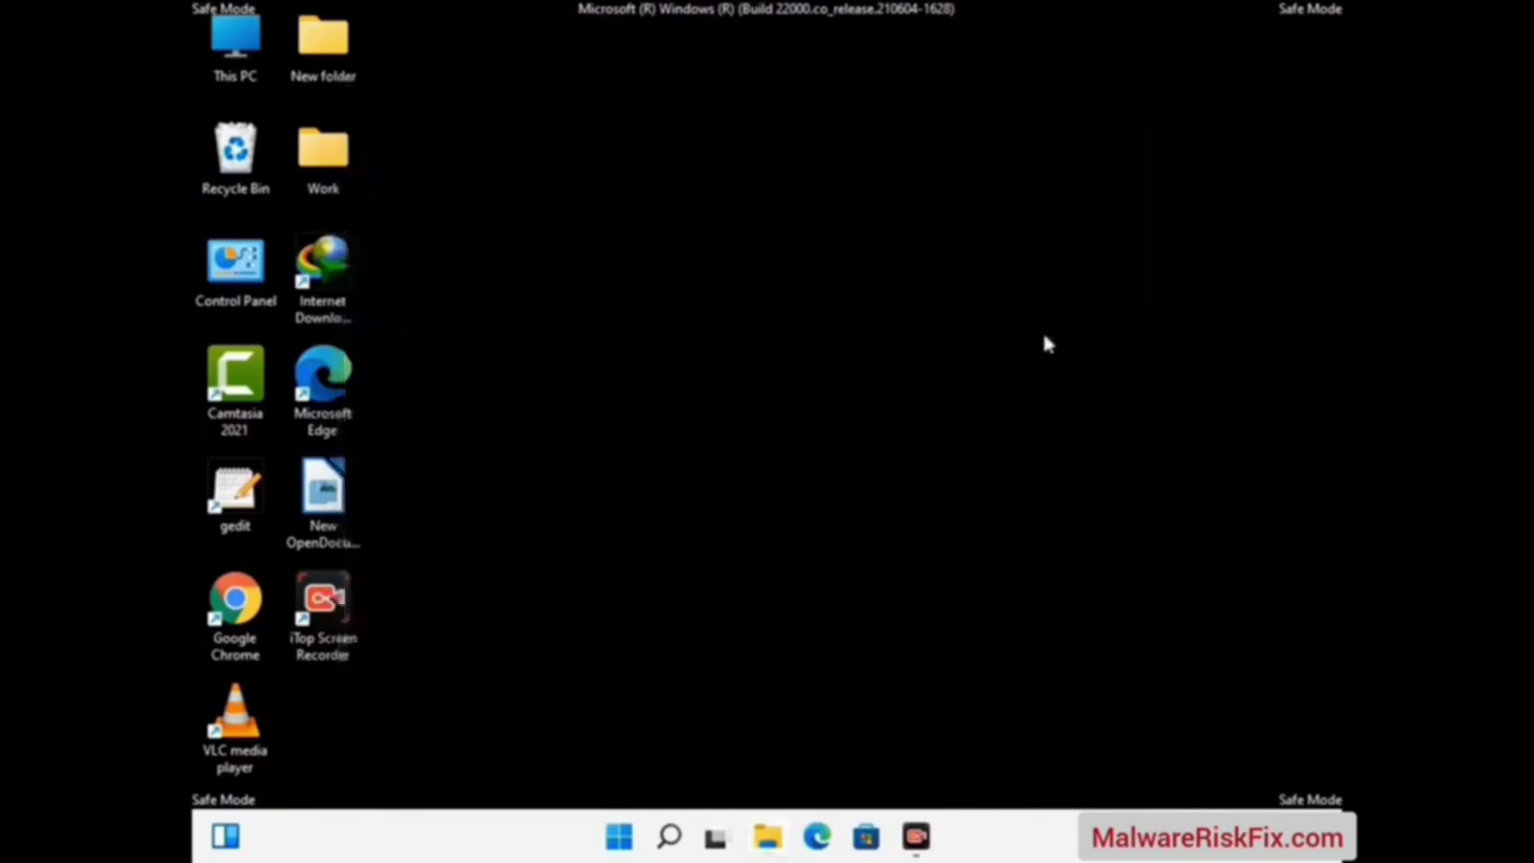
# Open the AppData Local folder by running %LocalAppData%.
pyautogui.press('super+r')
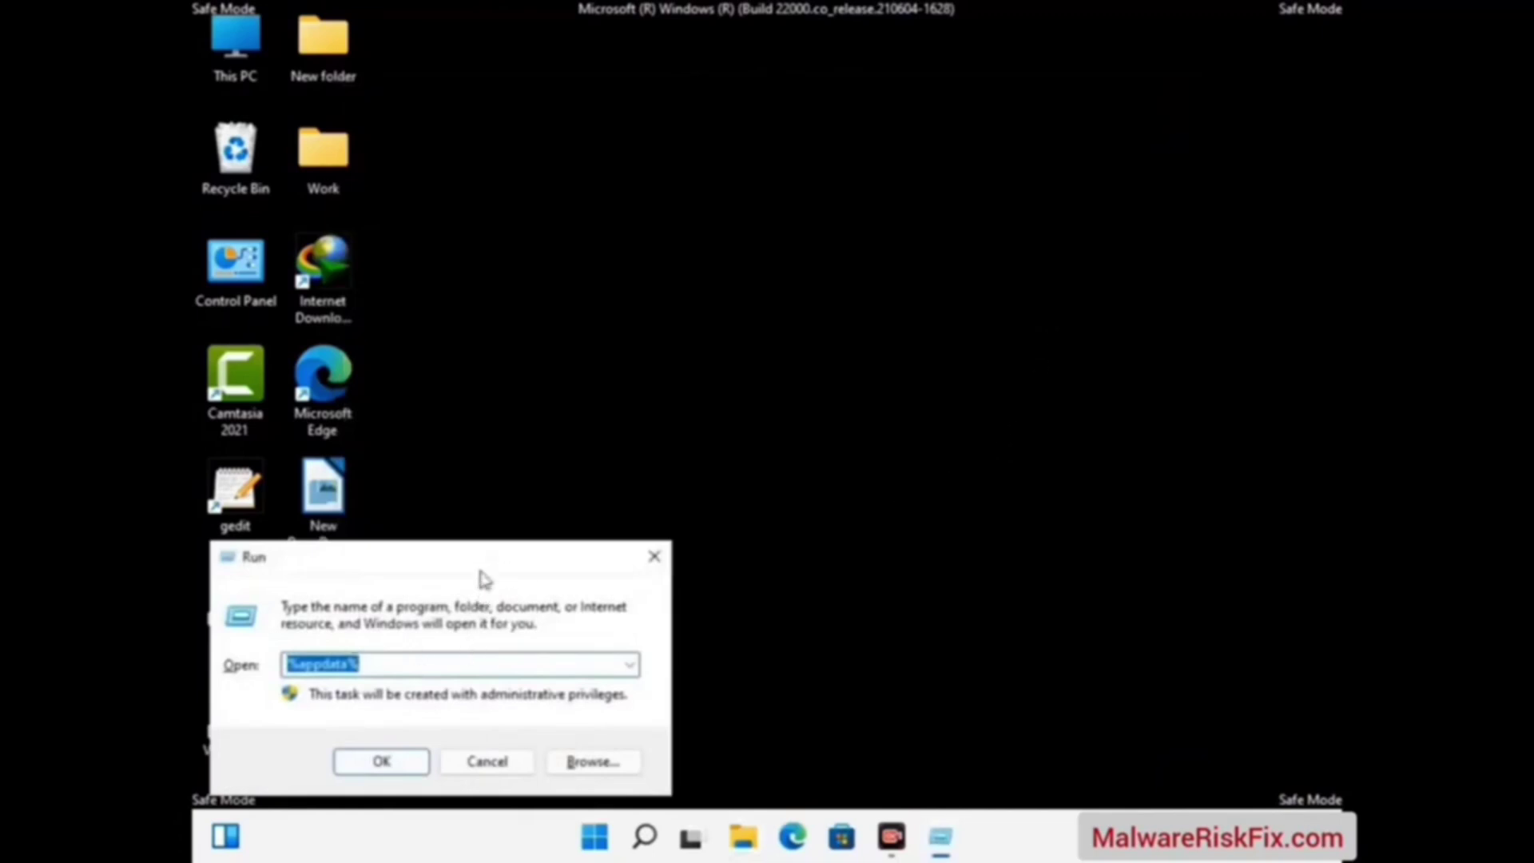
pyautogui.moveTo(482, 576); pyautogui.dragTo(808, 312)
pyautogui.write('%')
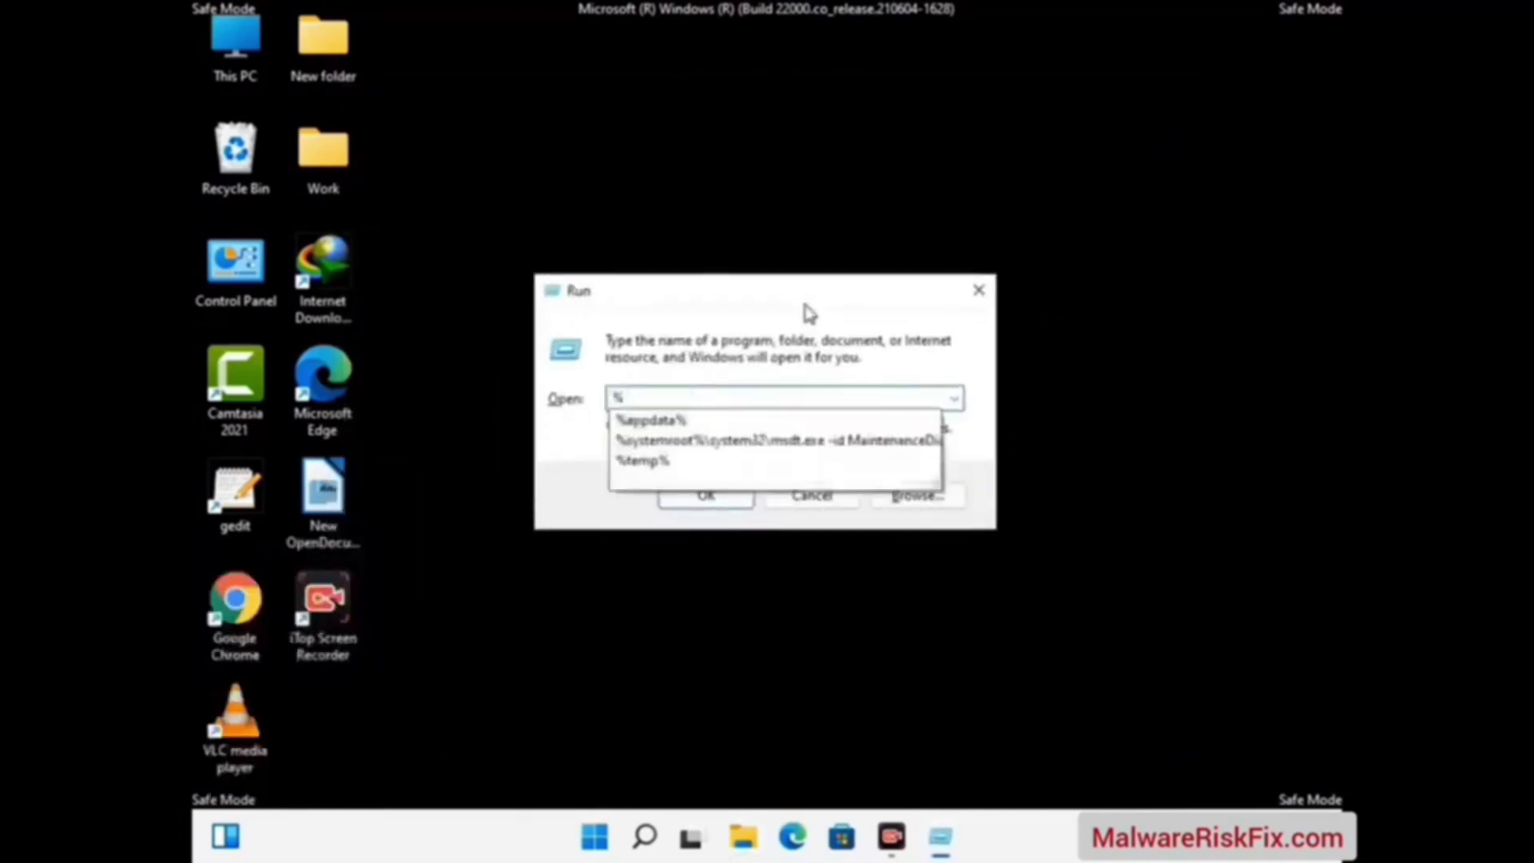
pyautogui.write('LocalA')
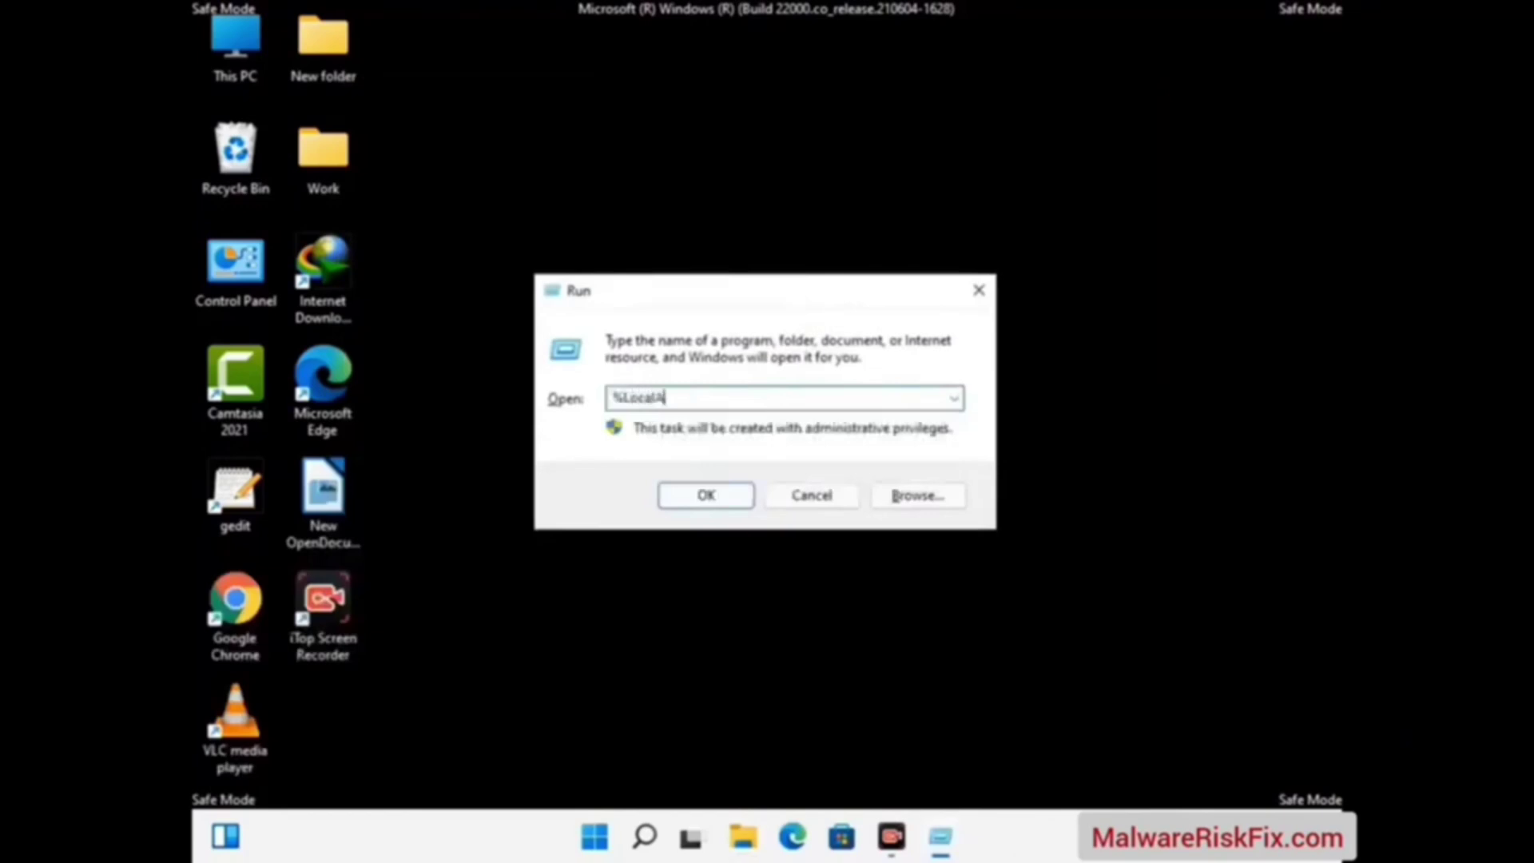
pyautogui.write('ppData%')
pyautogui.press('Return')
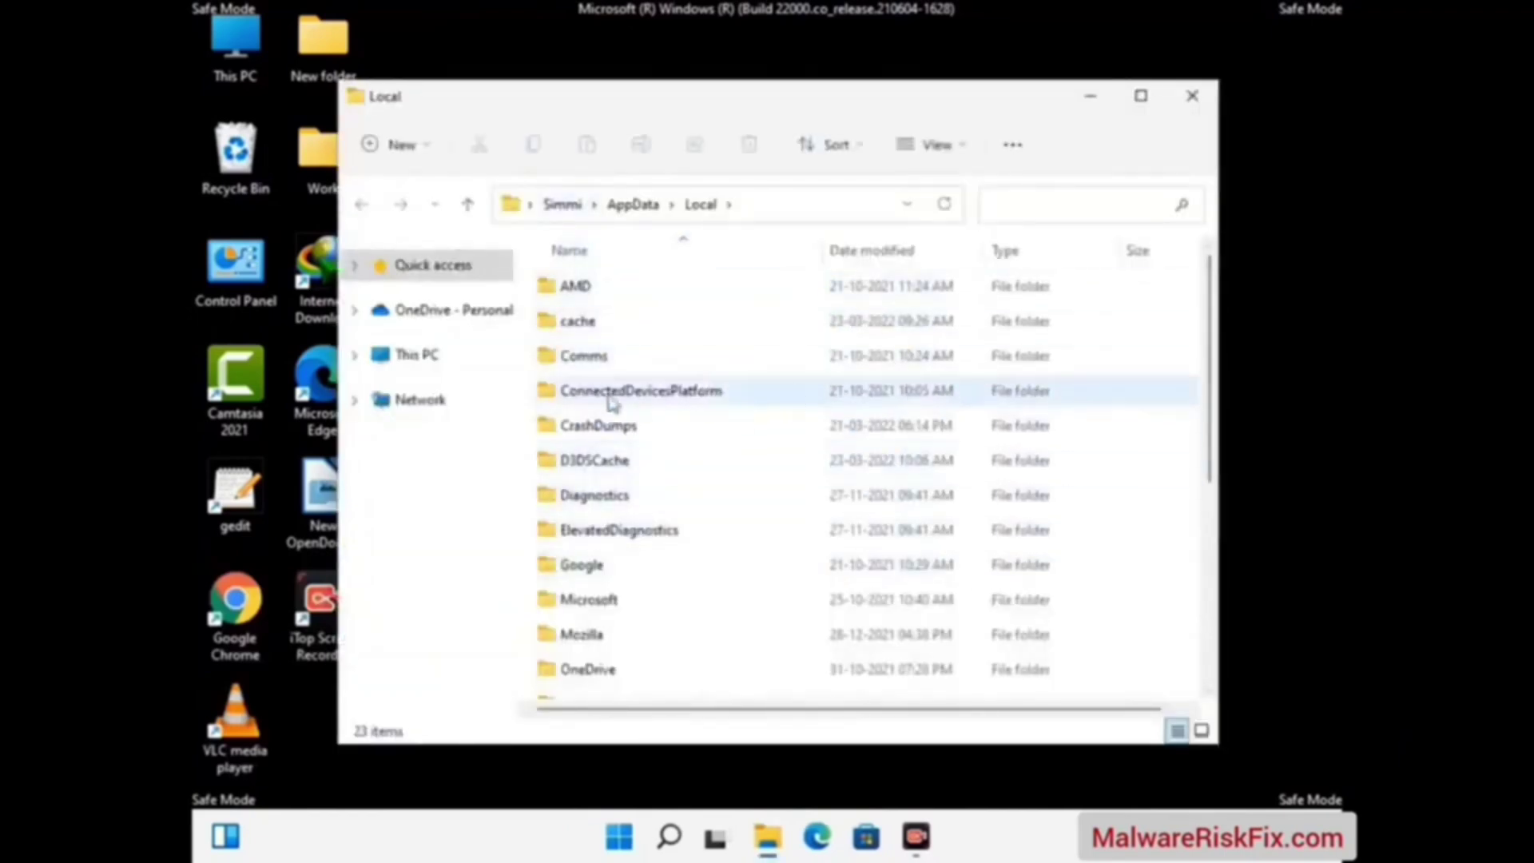
# Delete the Mozilla folder from AppData\Local.
pyautogui.scroll(-1, 646, 536)
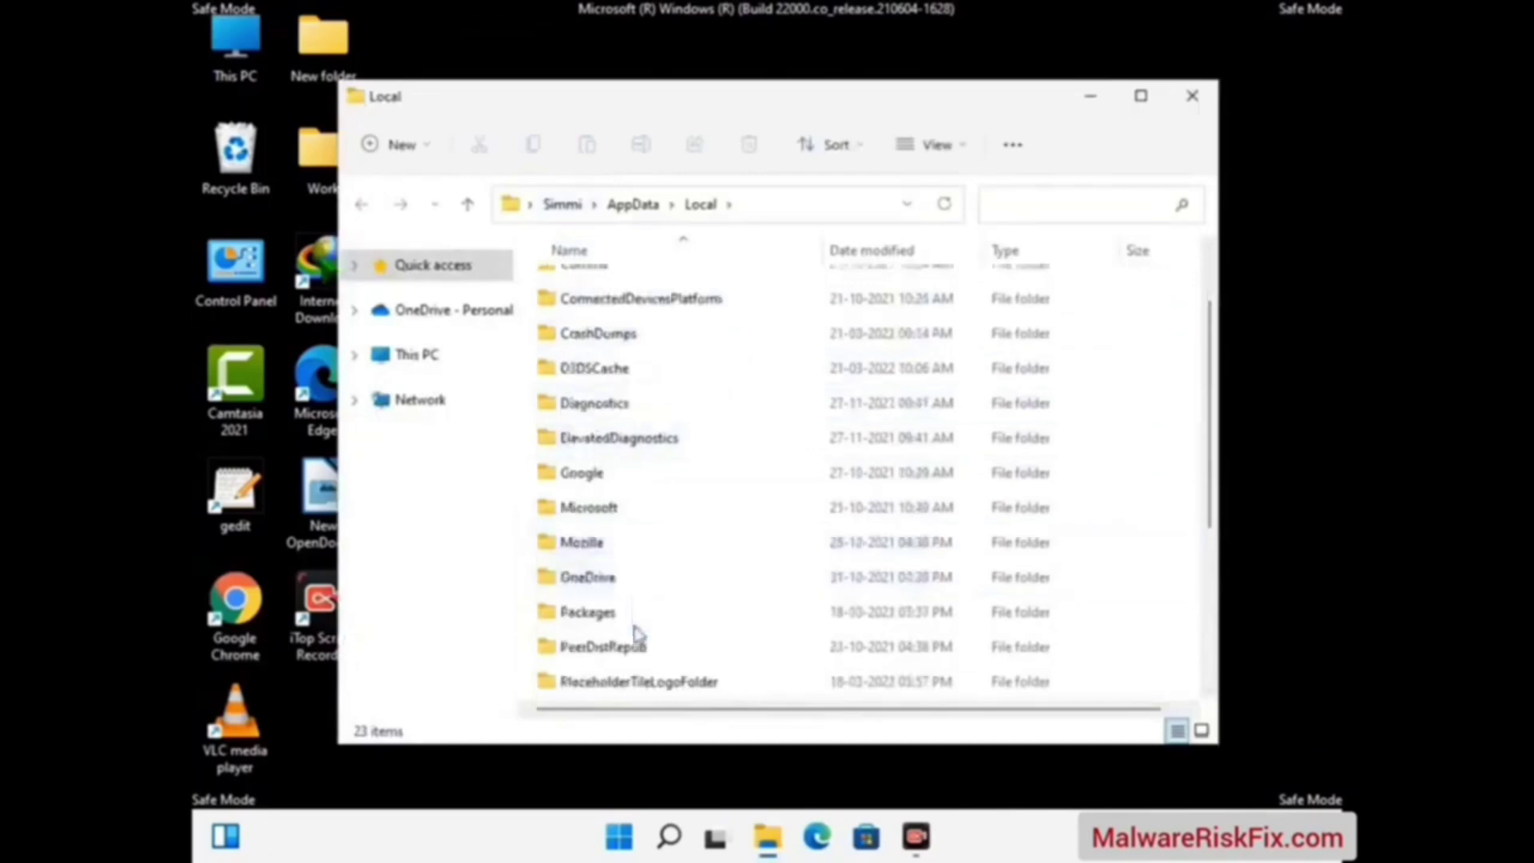
pyautogui.click(601, 548)
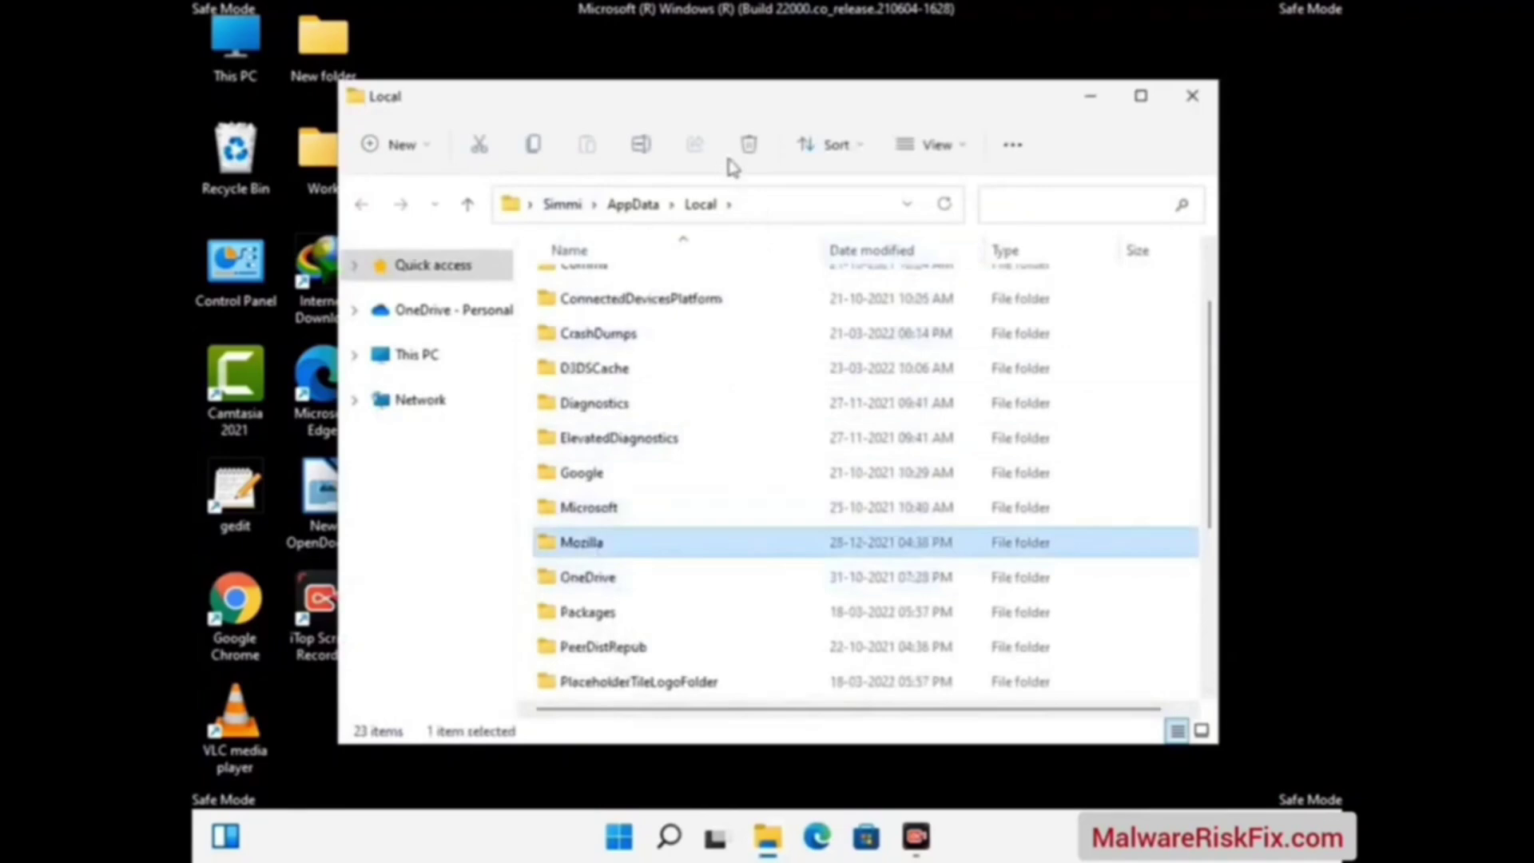
pyautogui.click(748, 147)
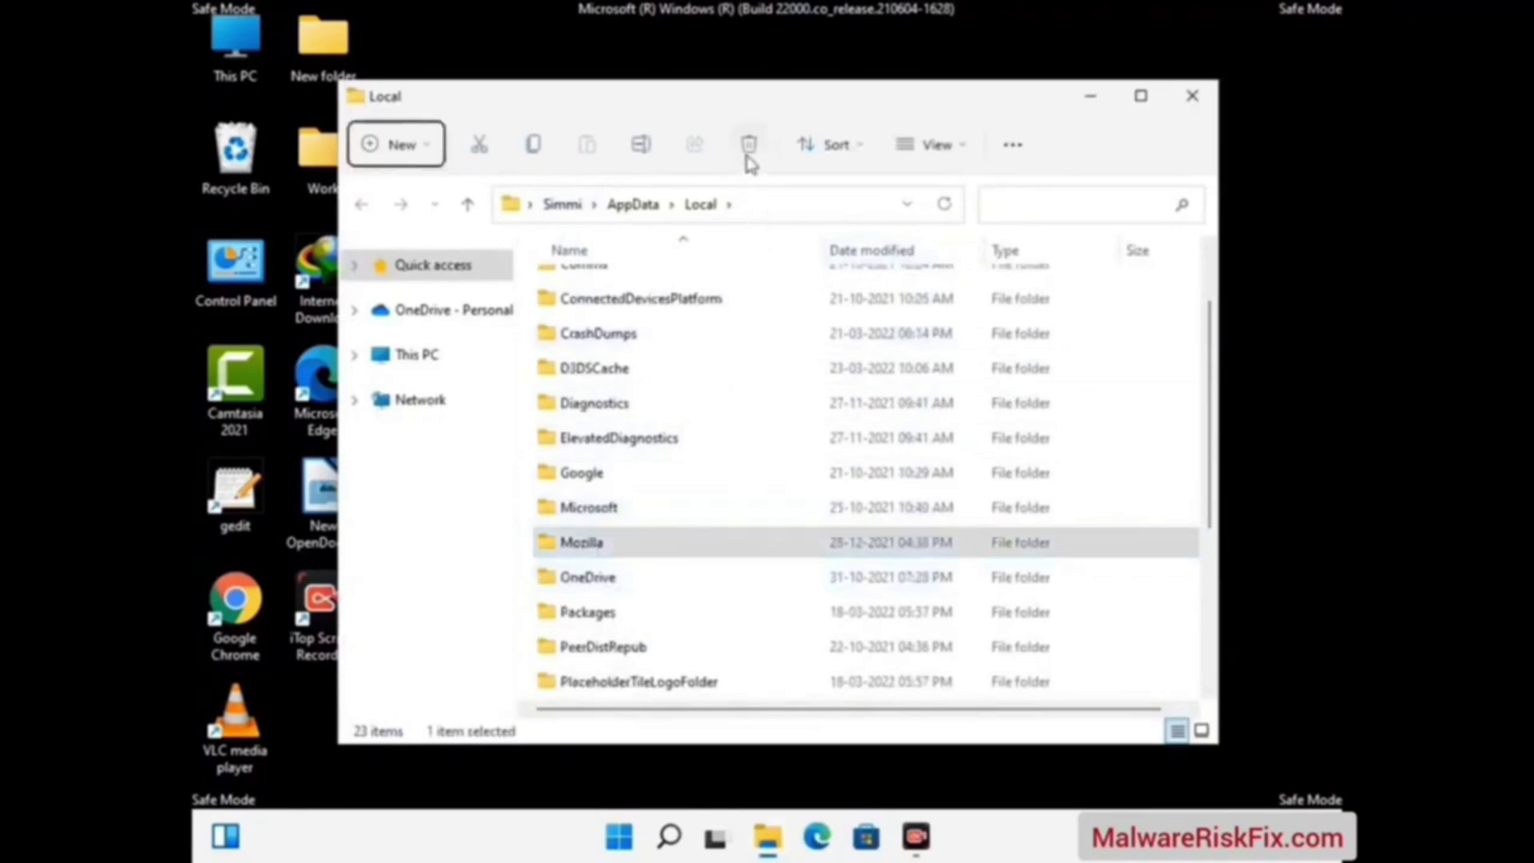
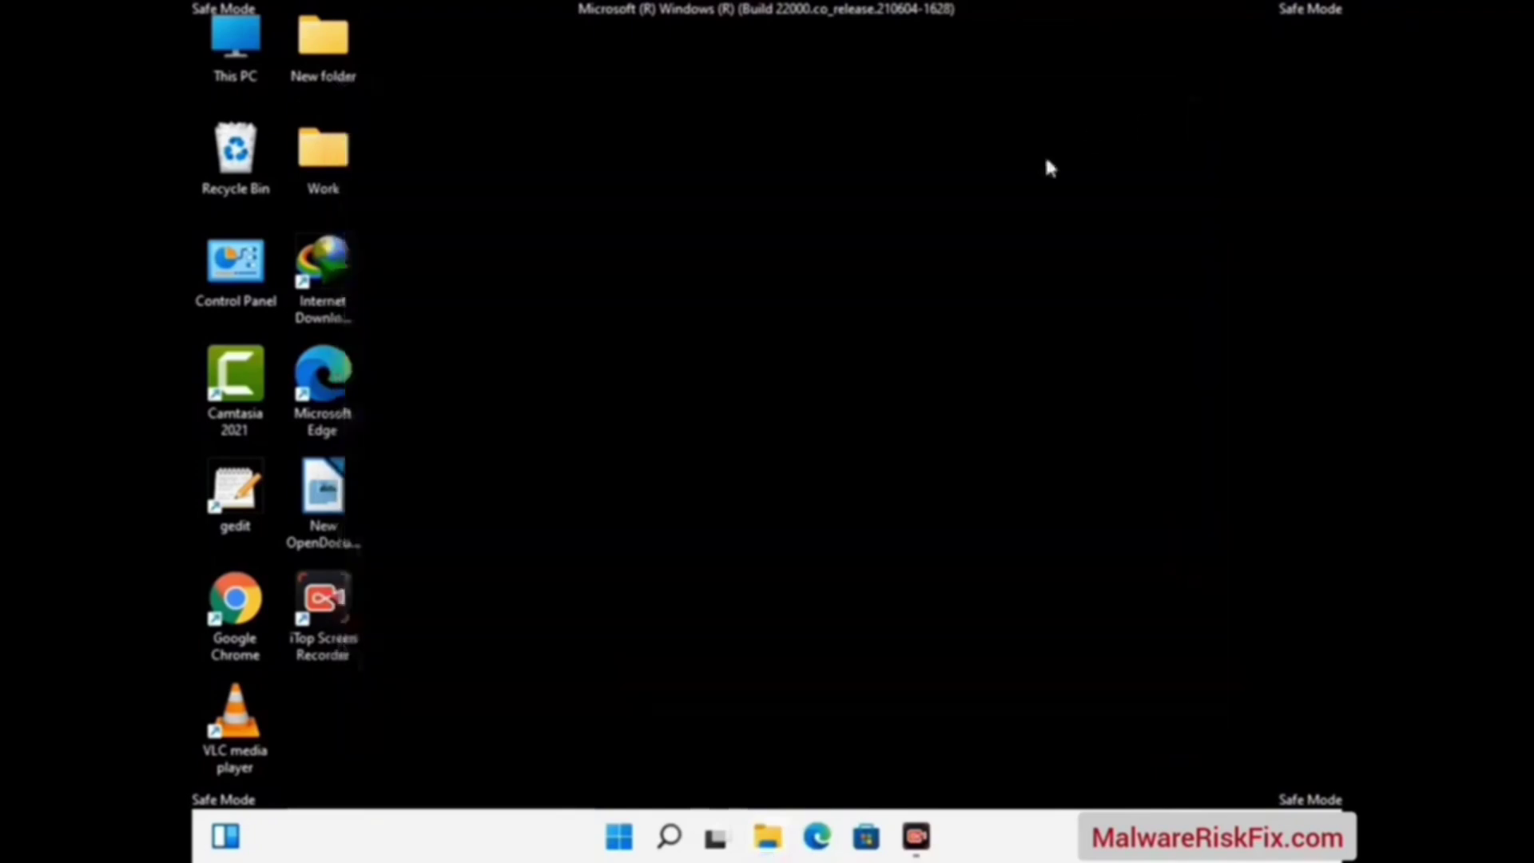
# Open the ProgramData folder on drive C by running %ProgramData%.
pyautogui.press('super+r')
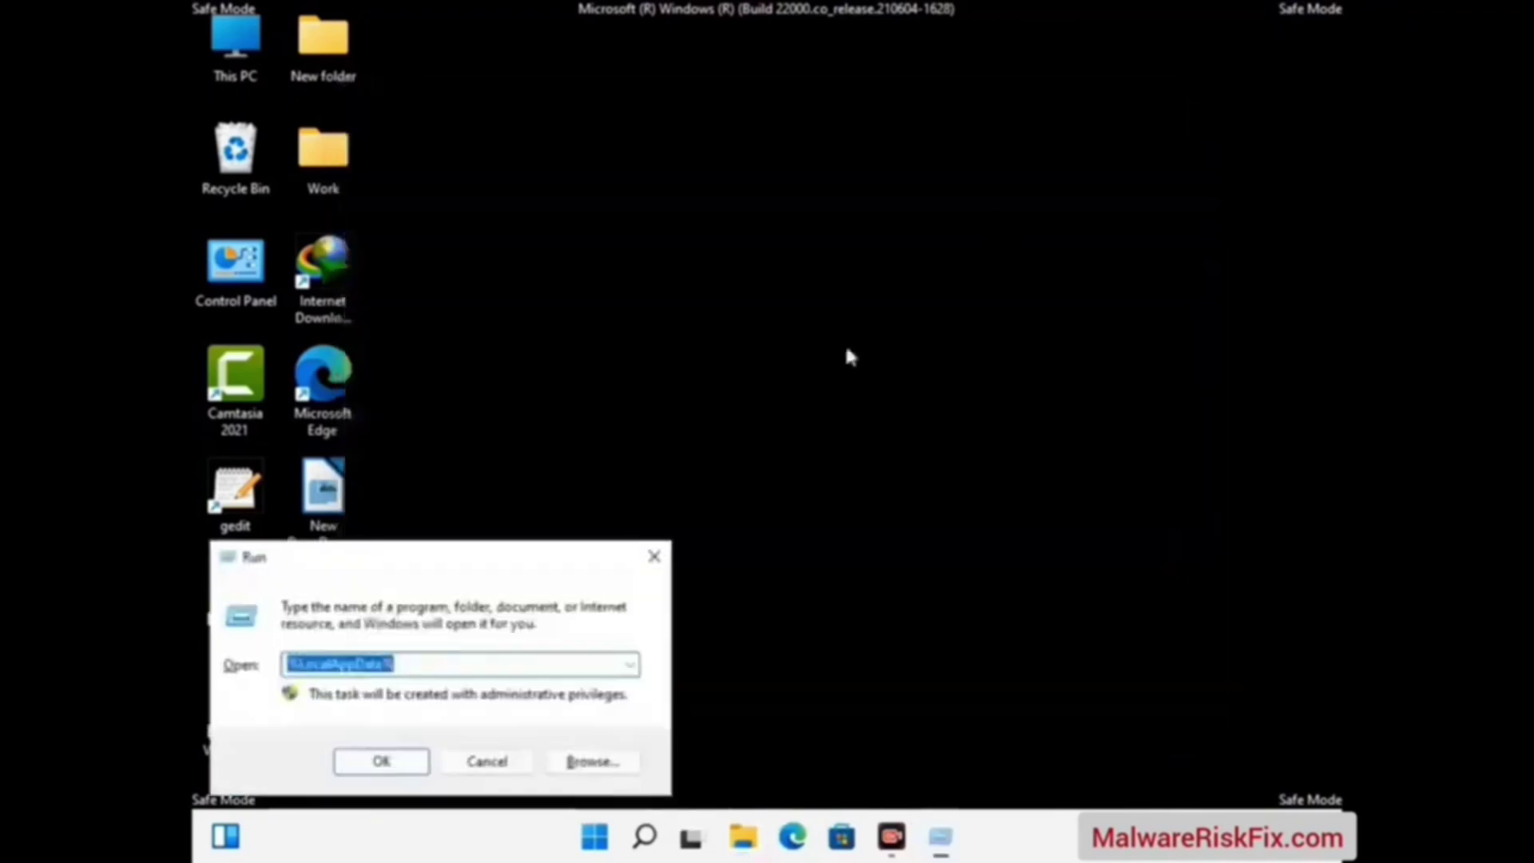
pyautogui.moveTo(391, 575); pyautogui.dragTo(705, 323)
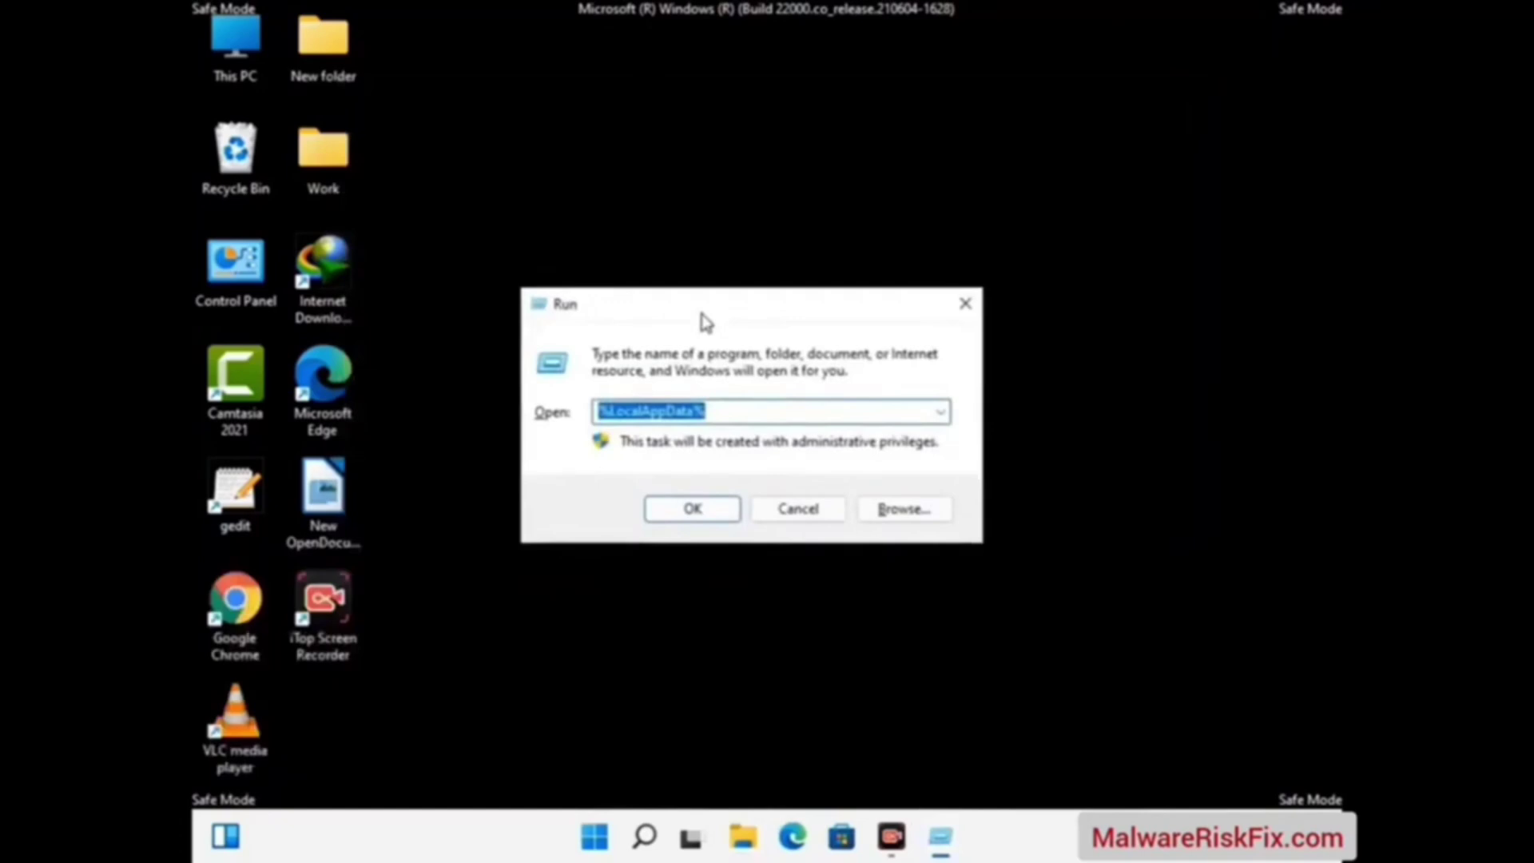
pyautogui.write('%')
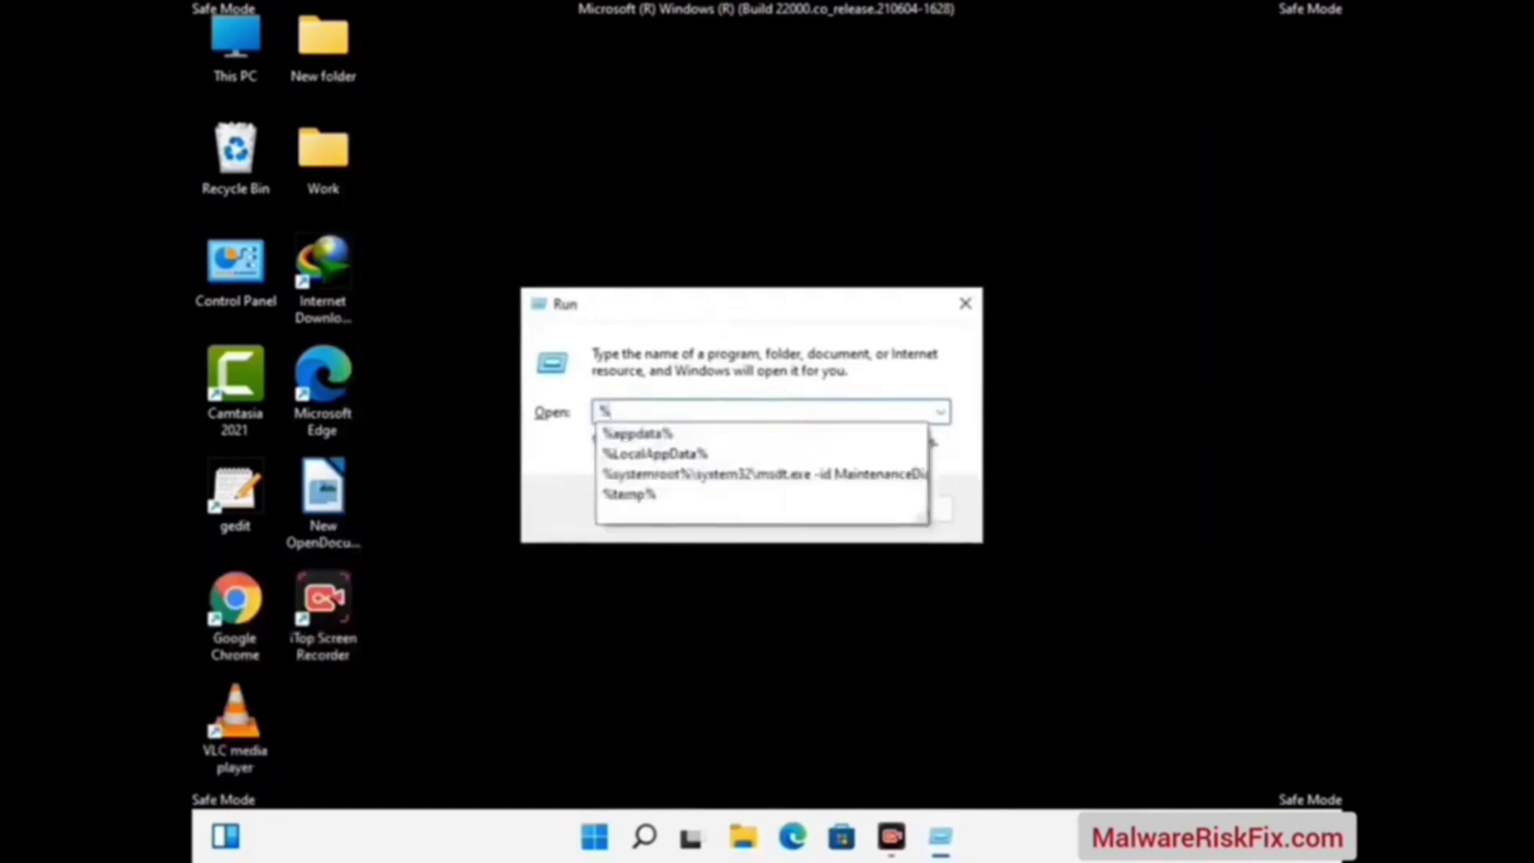
pyautogui.write('ProgramData%')
pyautogui.press('Return')
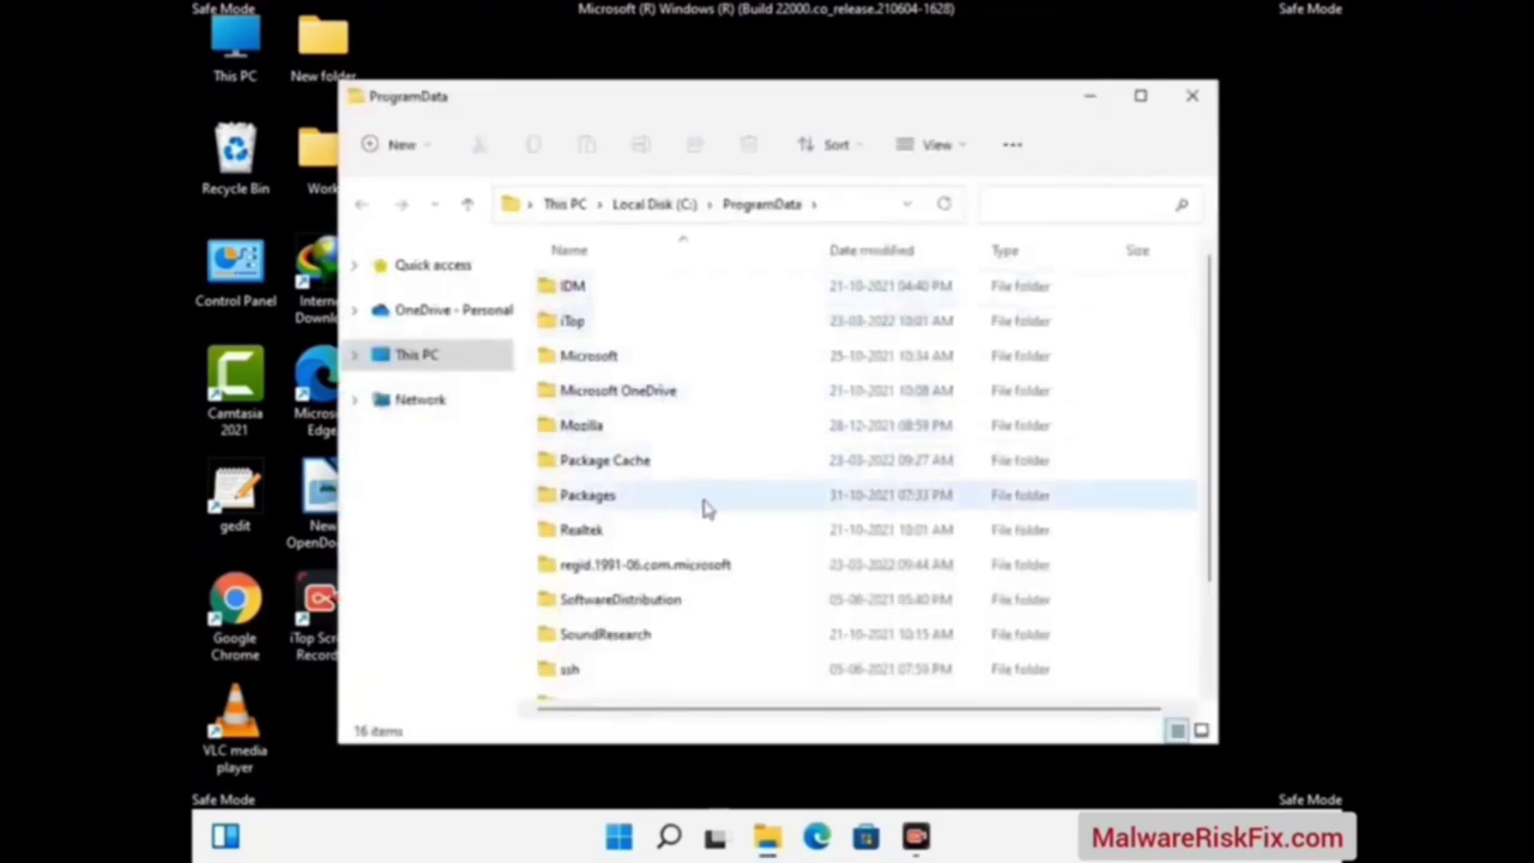
# Delete the Mozilla folder from ProgramData and close the folder window.
pyautogui.scroll(-1, 703, 508)
pyautogui.scroll(-1, 702, 547)
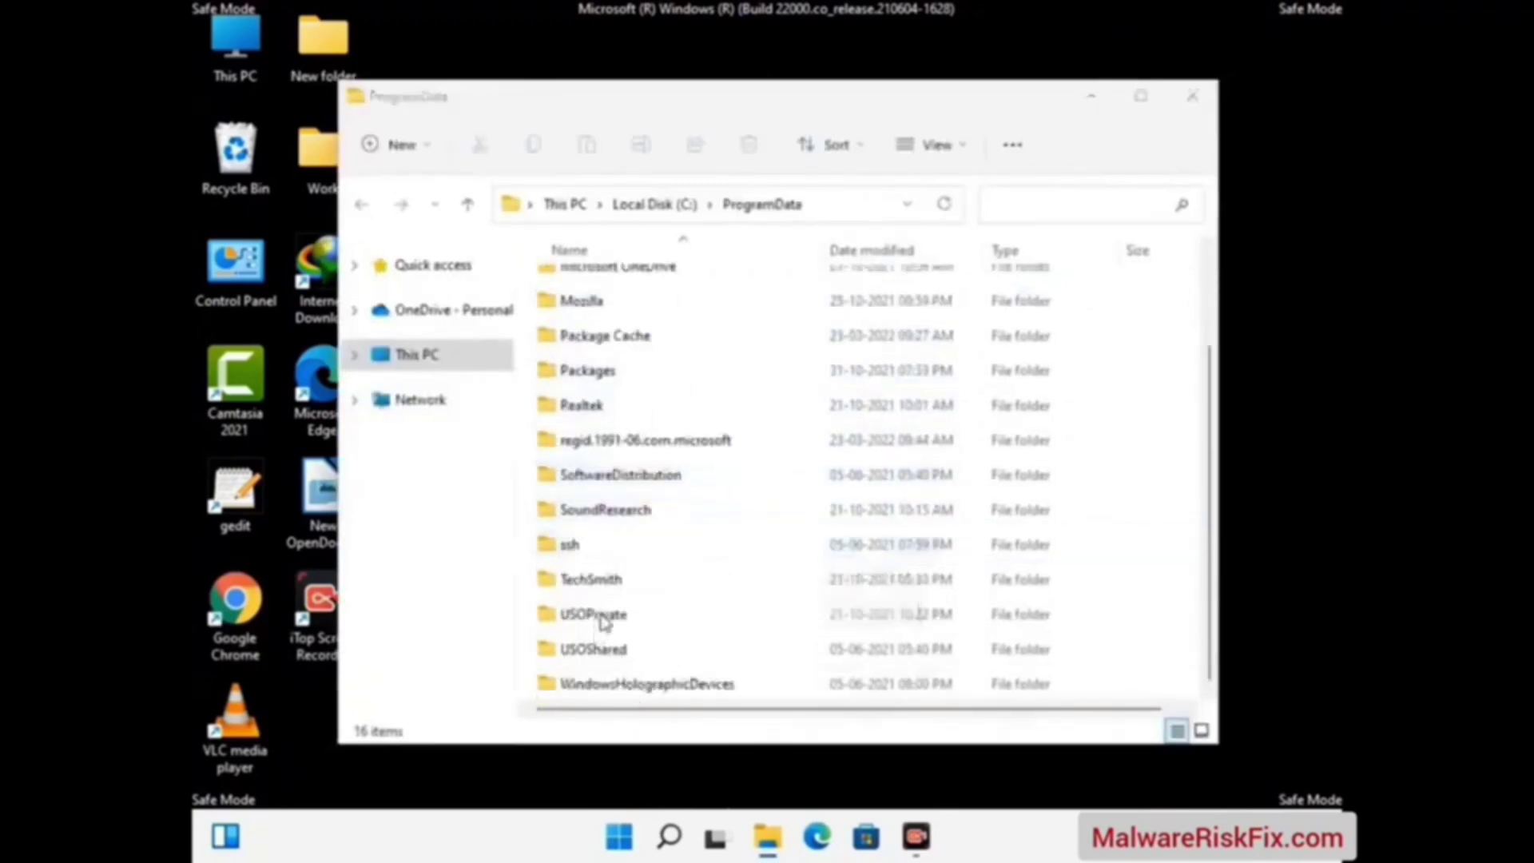
pyautogui.click(582, 301)
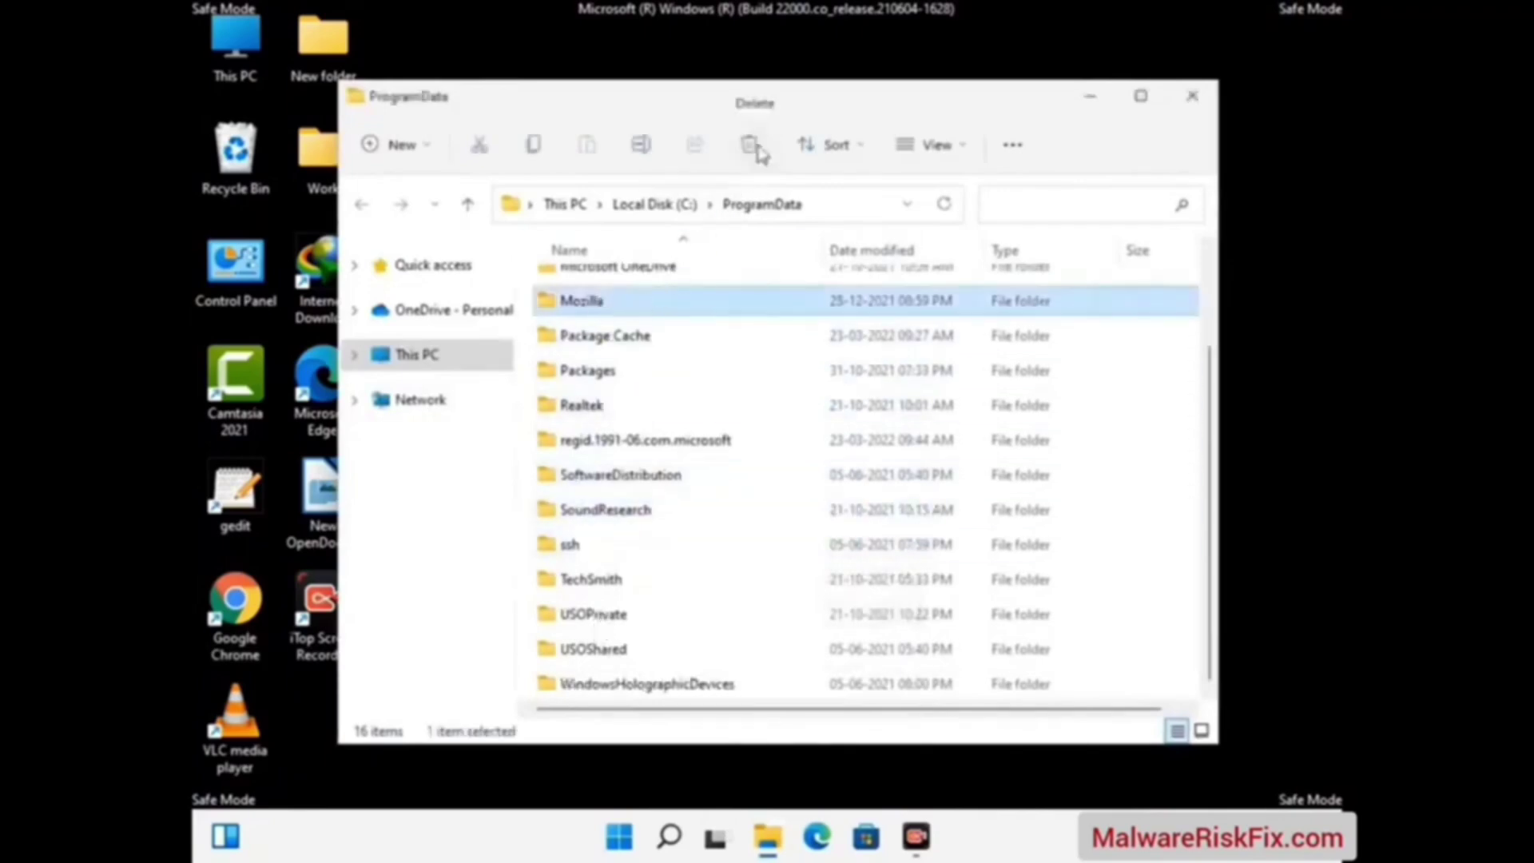
pyautogui.click(755, 147)
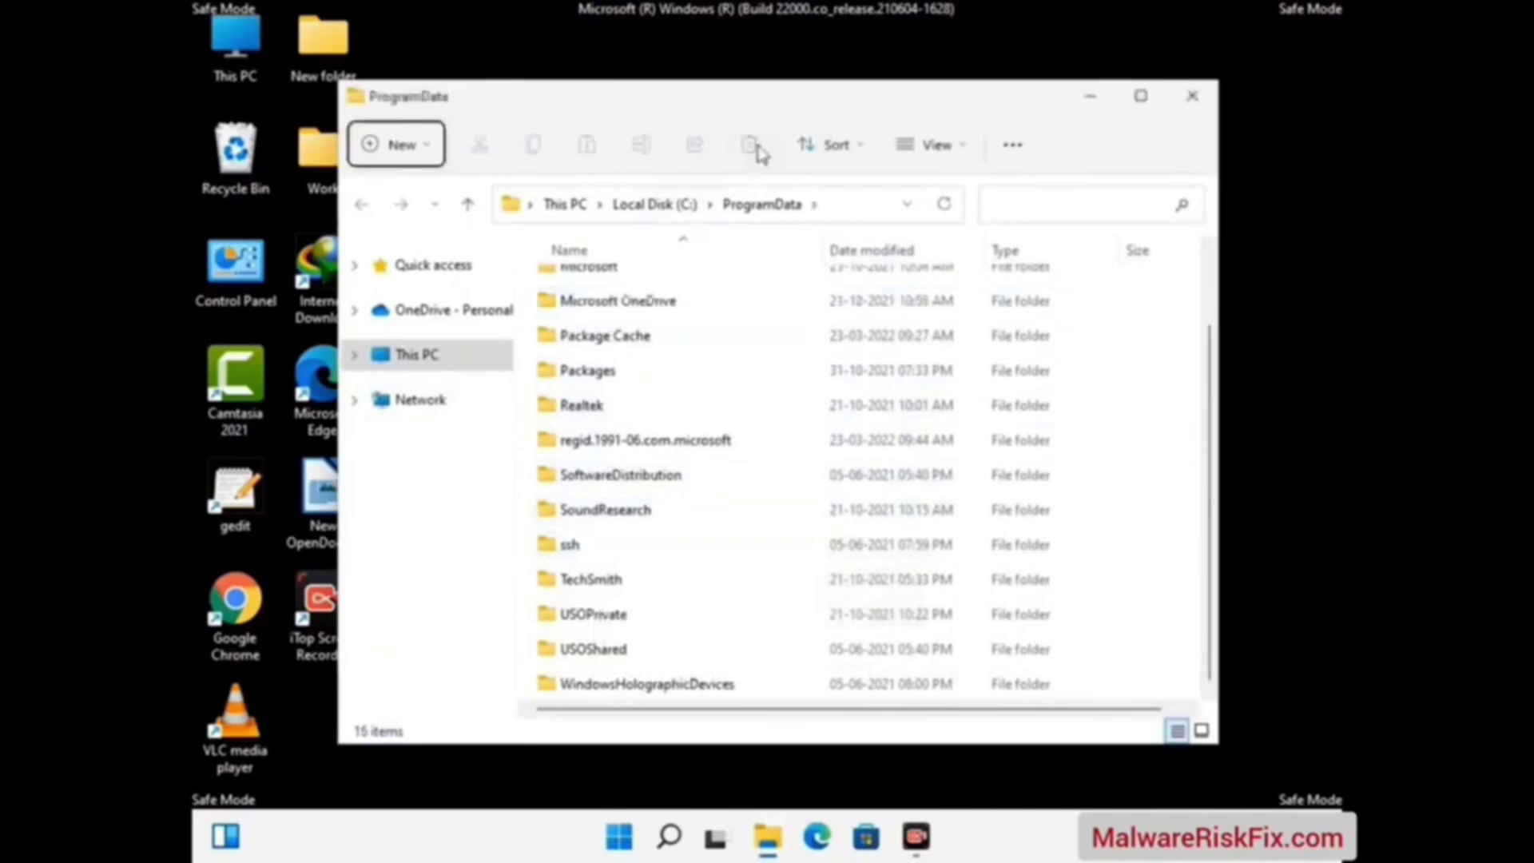
pyautogui.scroll(1, 791, 448)
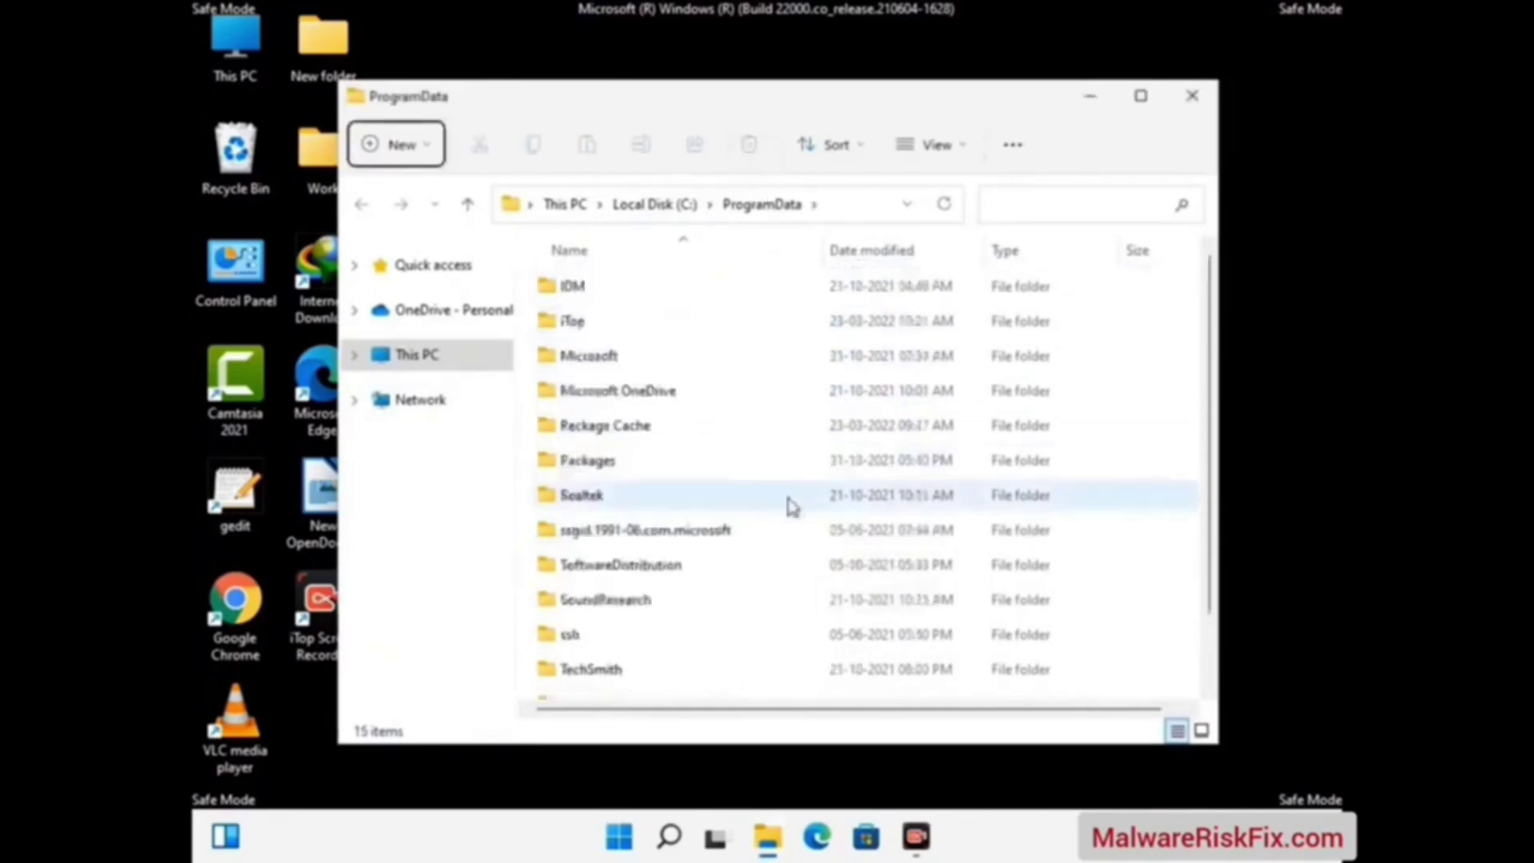
pyautogui.click(1192, 96)
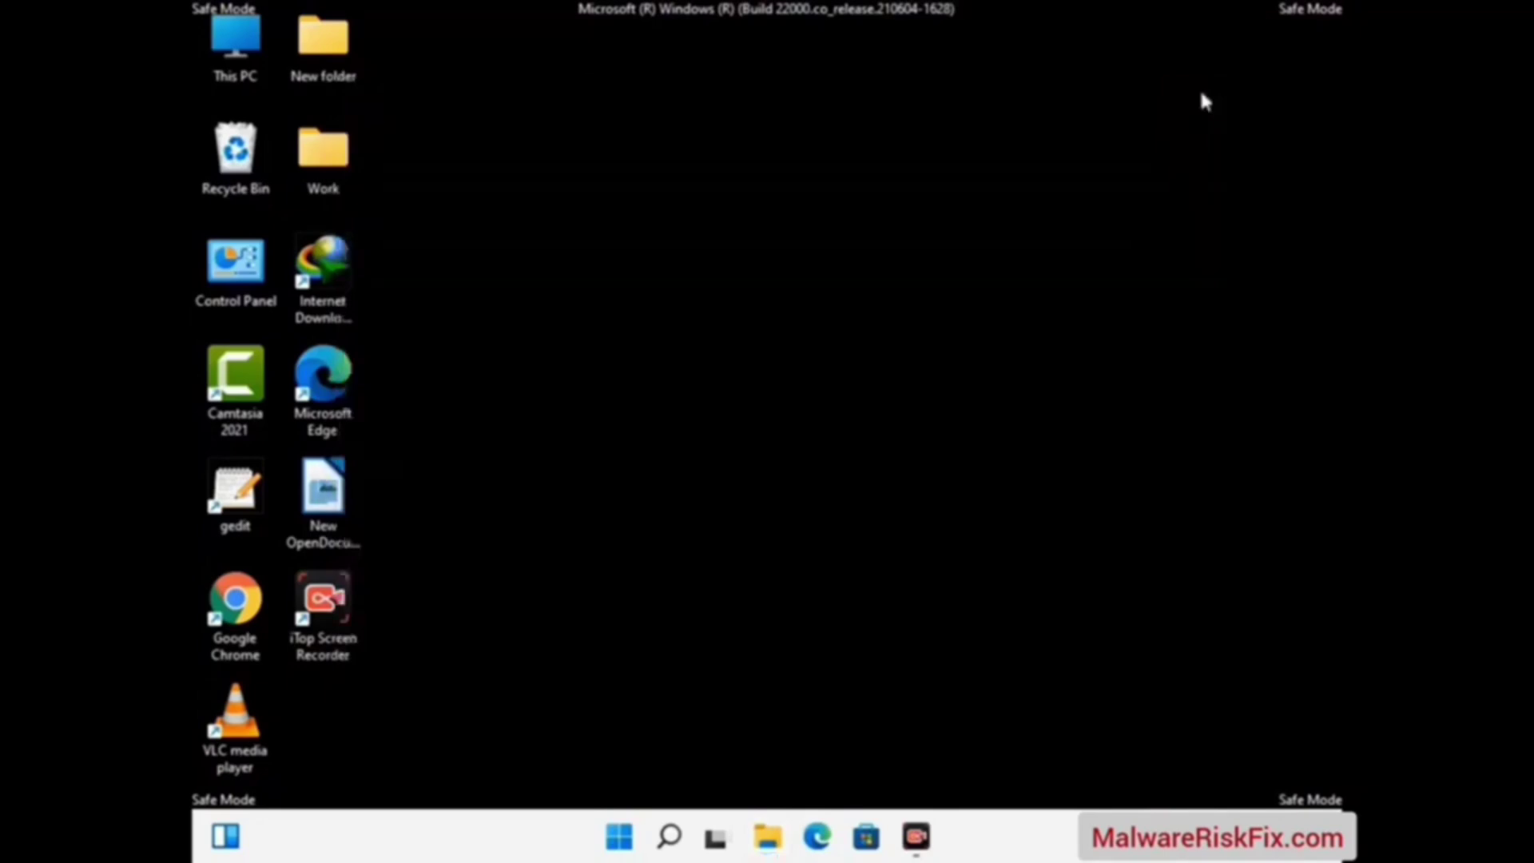
# Open the Windows folder on drive C by running %WinDir%.
pyautogui.press('super+r')
pyautogui.moveTo(501, 560); pyautogui.dragTo(801, 312)
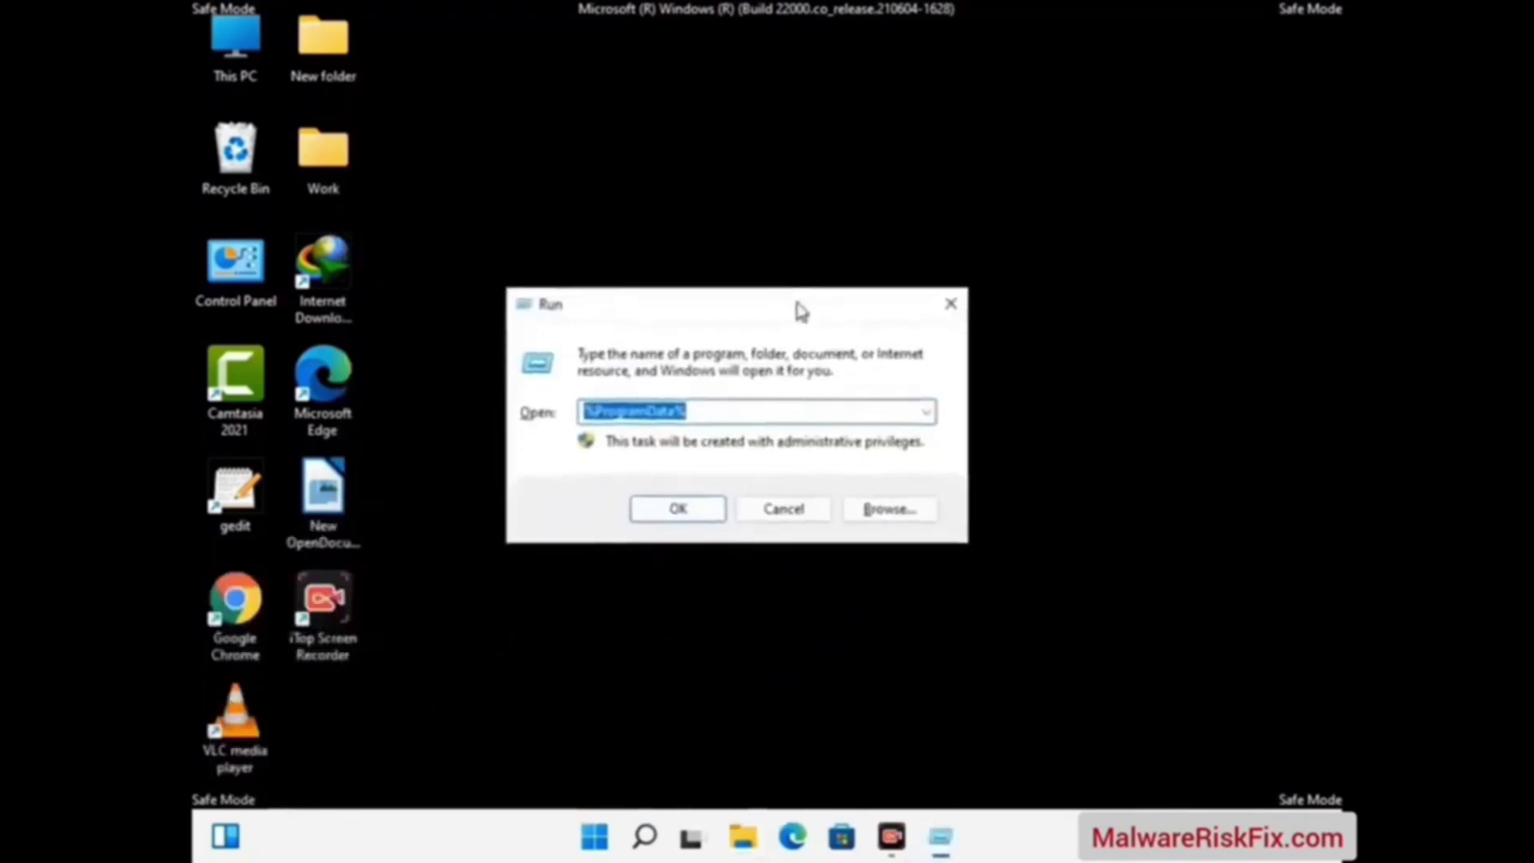
pyautogui.write('%winDir%\\')
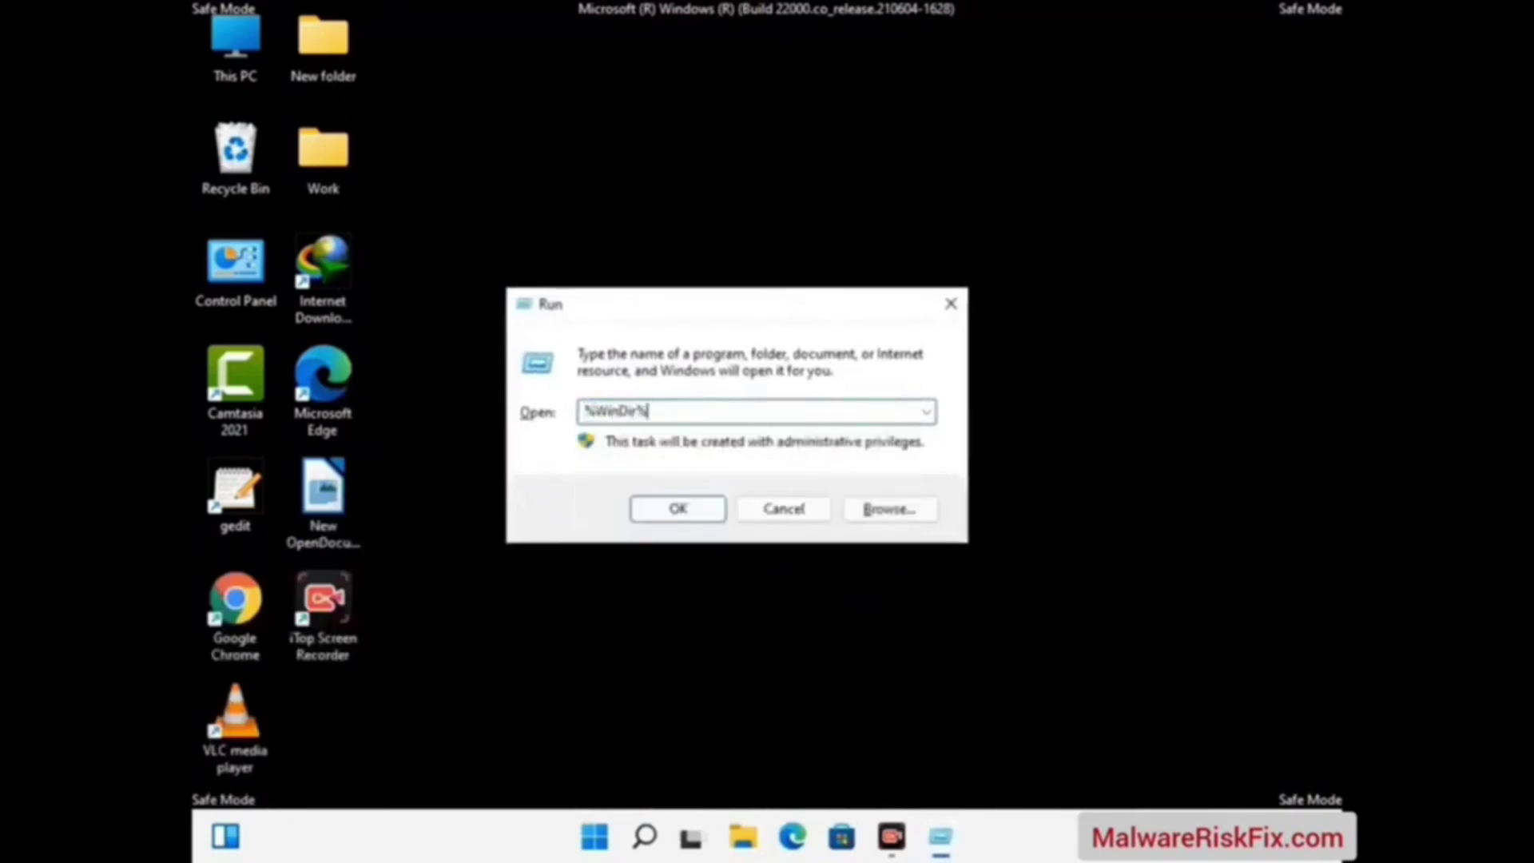
pyautogui.press('Return')
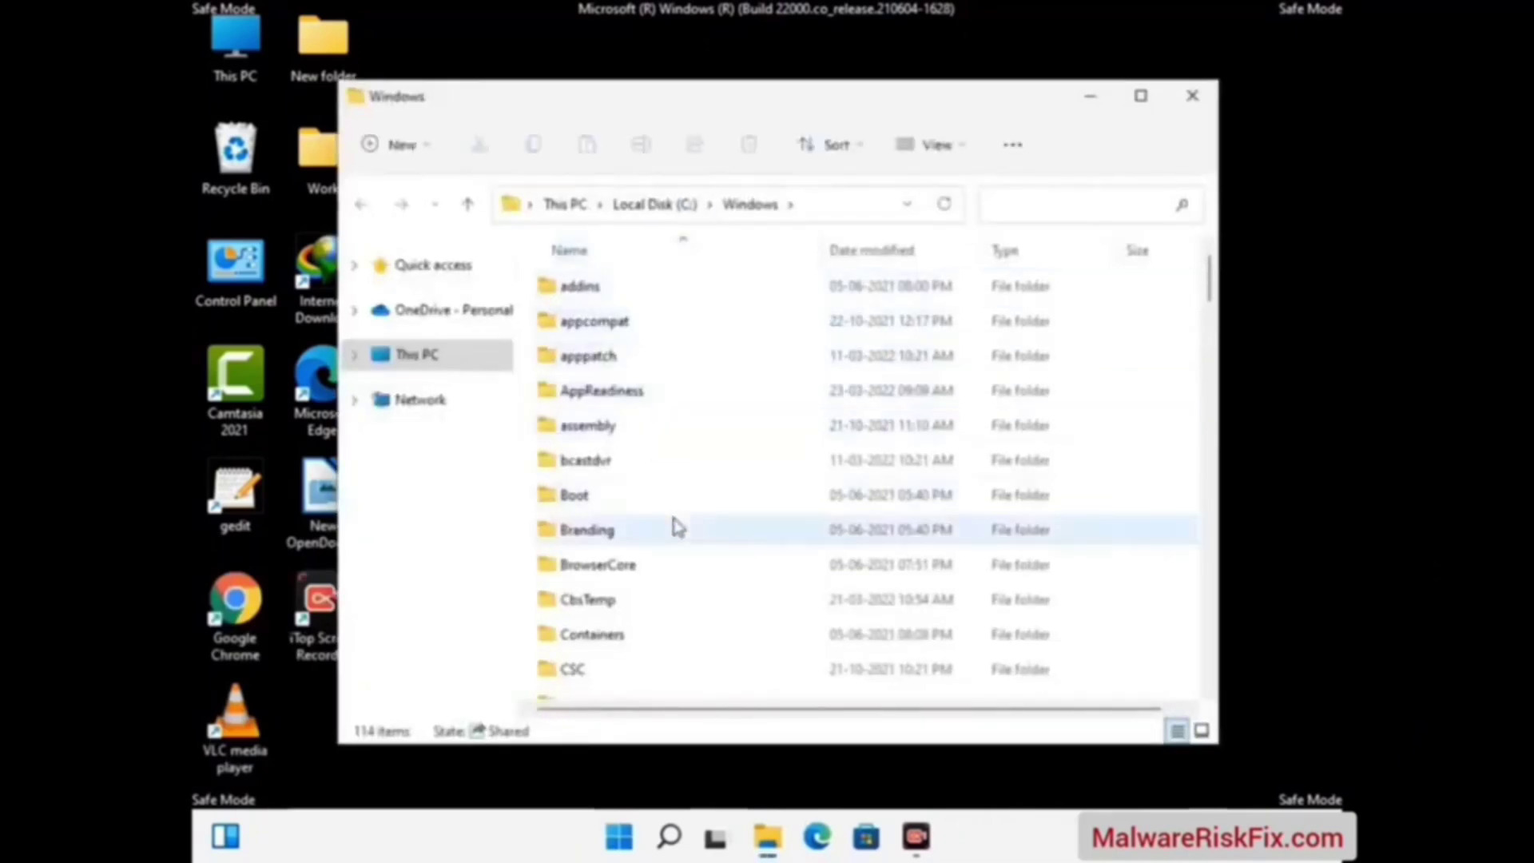
# Examine the folders and files in the Windows folder for suspicious items, and close the folder window.
pyautogui.scroll(-2, 673, 524)
pyautogui.scroll(-1, 675, 528)
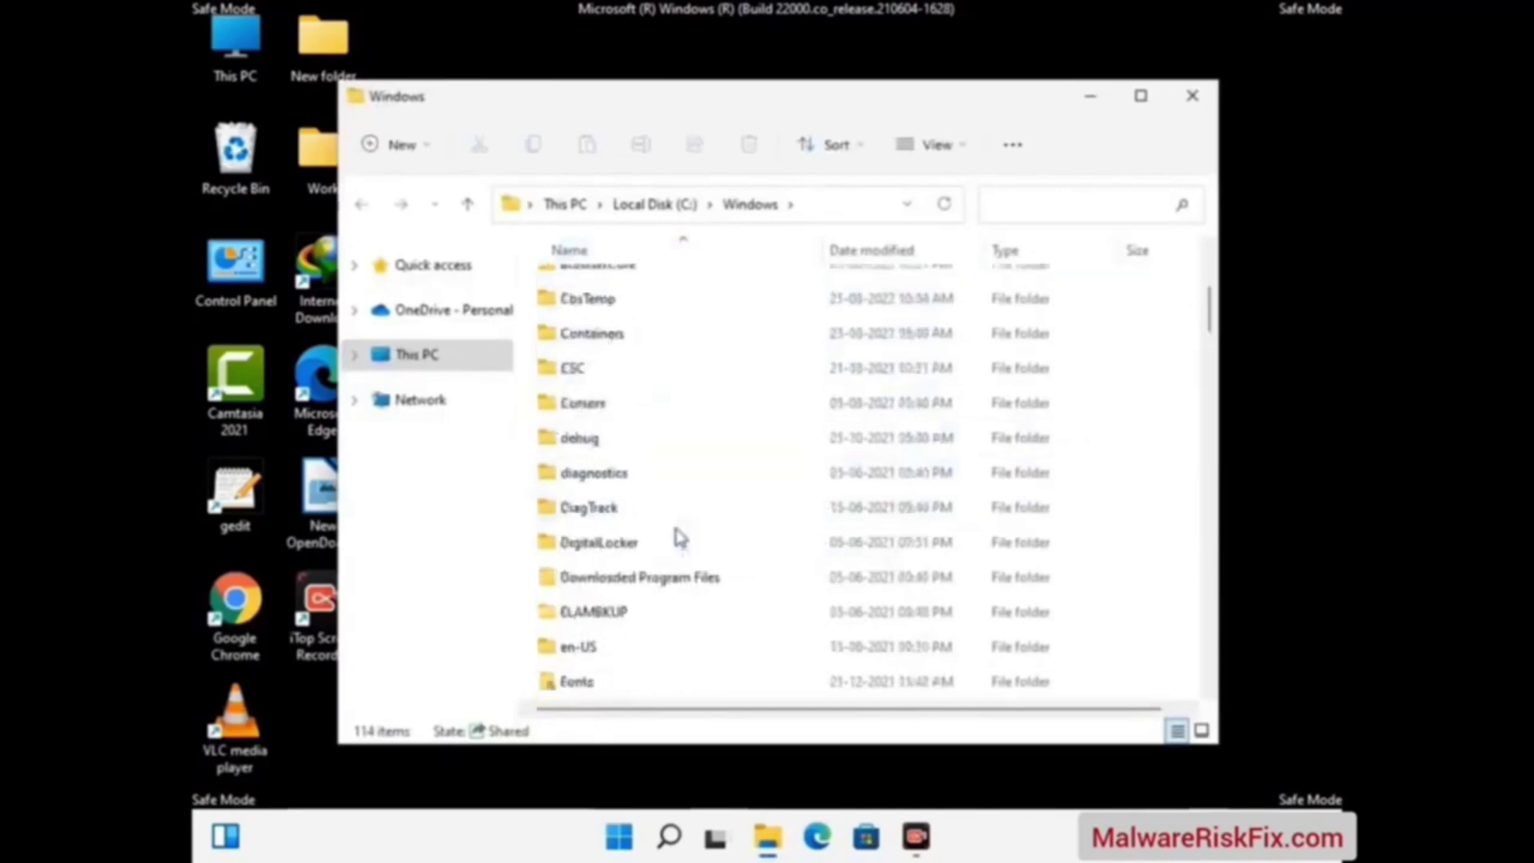
pyautogui.scroll(-1, 675, 528)
pyautogui.scroll(-5, 679, 537)
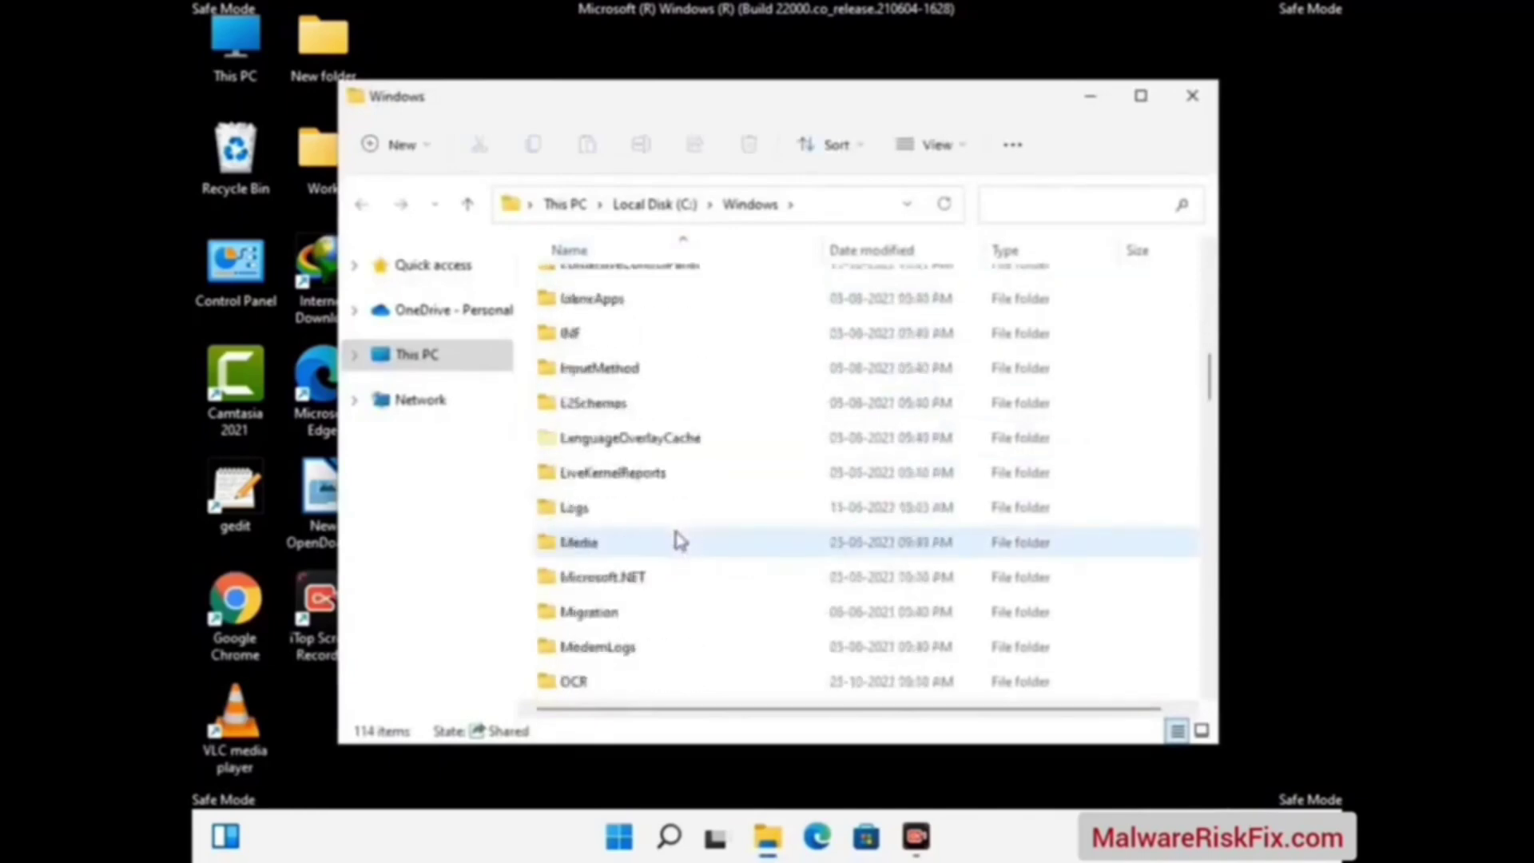
pyautogui.scroll(-5, 678, 540)
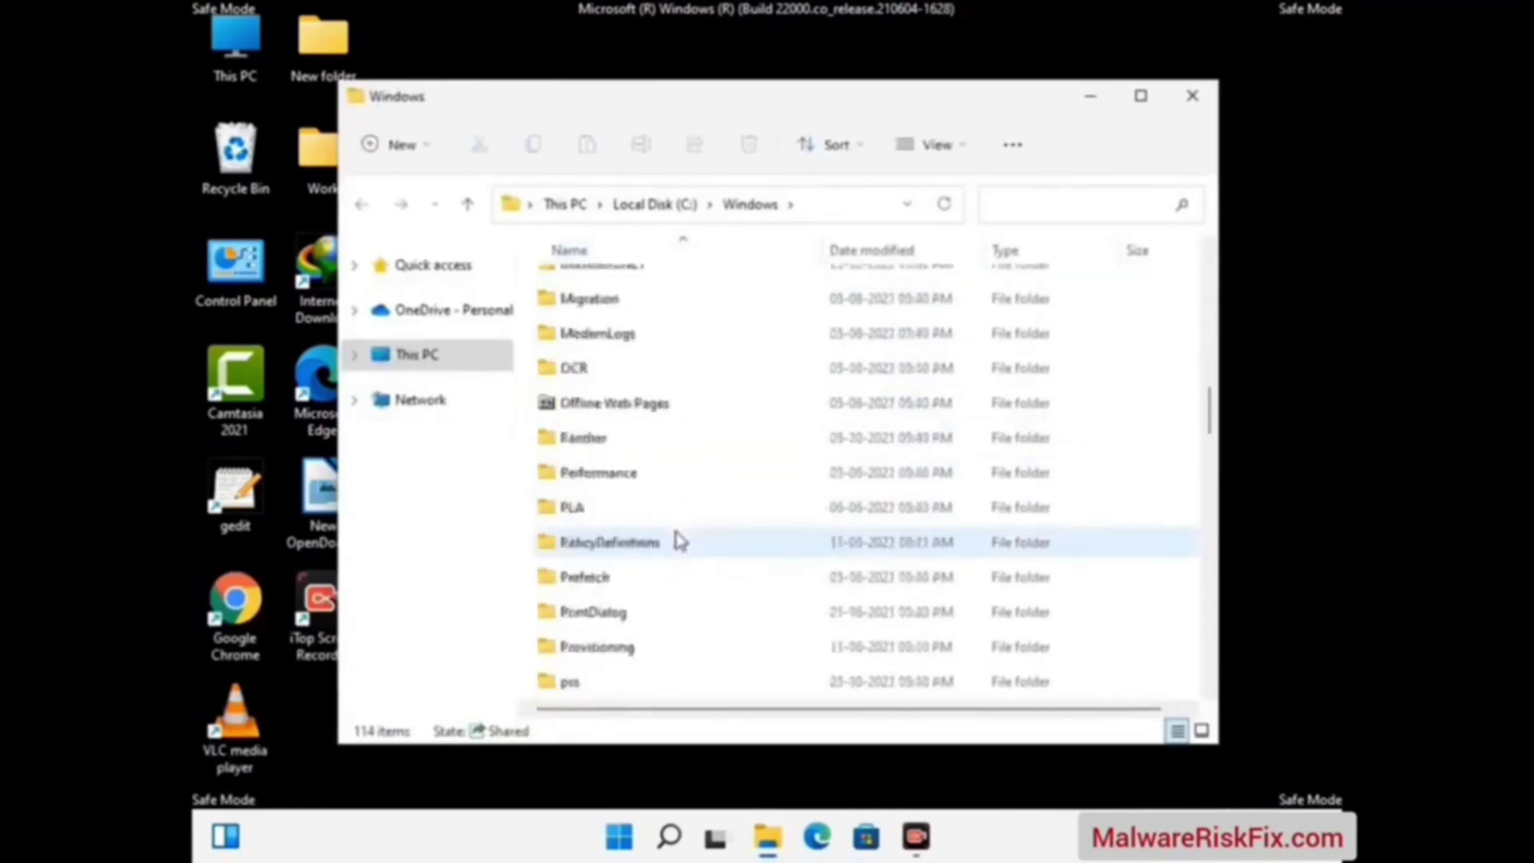
pyautogui.scroll(-7, 678, 540)
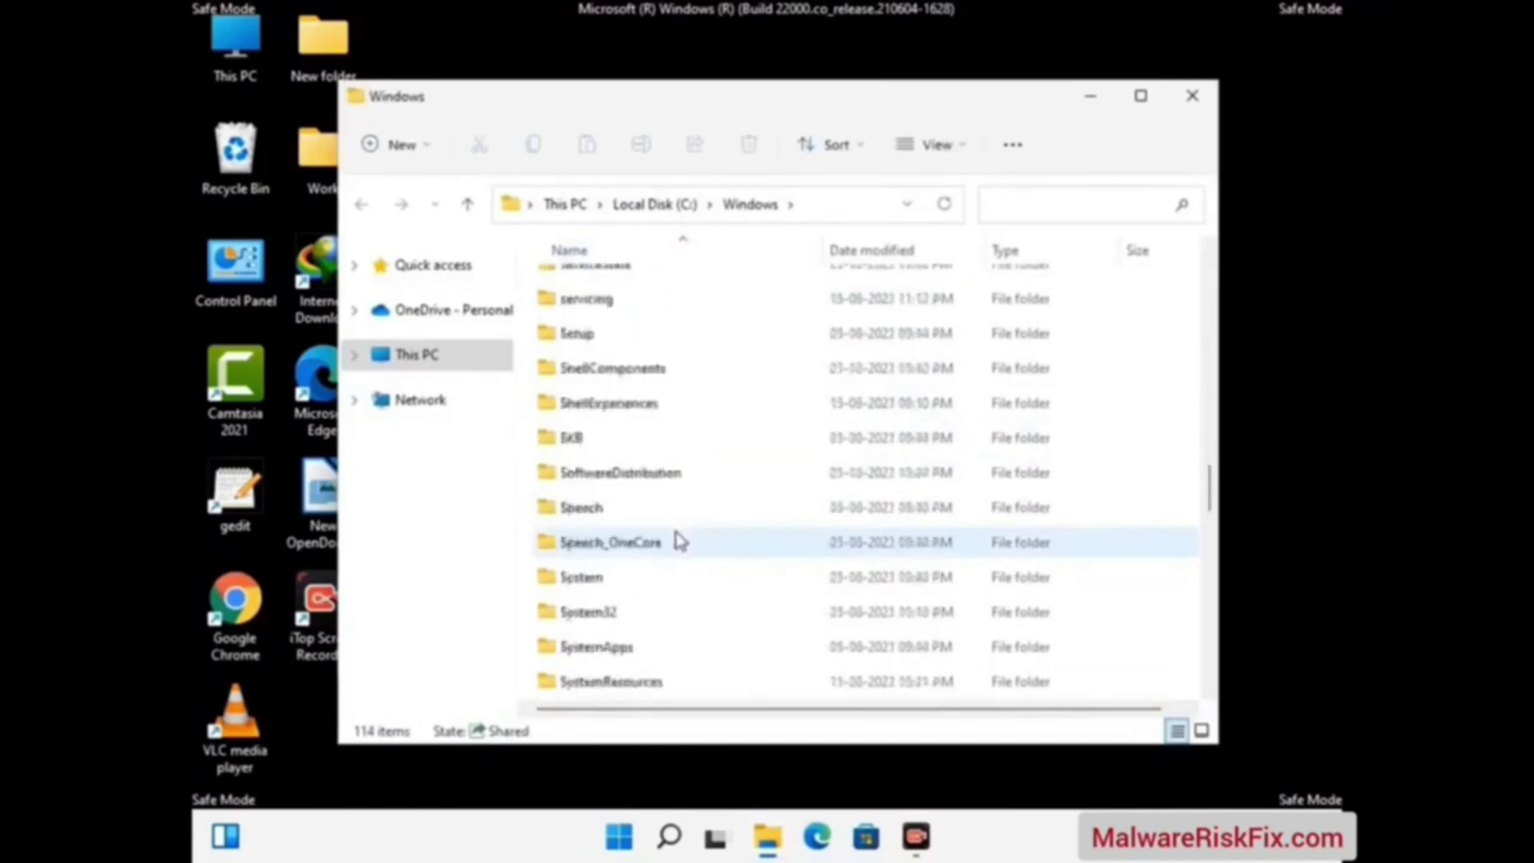
pyautogui.scroll(-6, 678, 540)
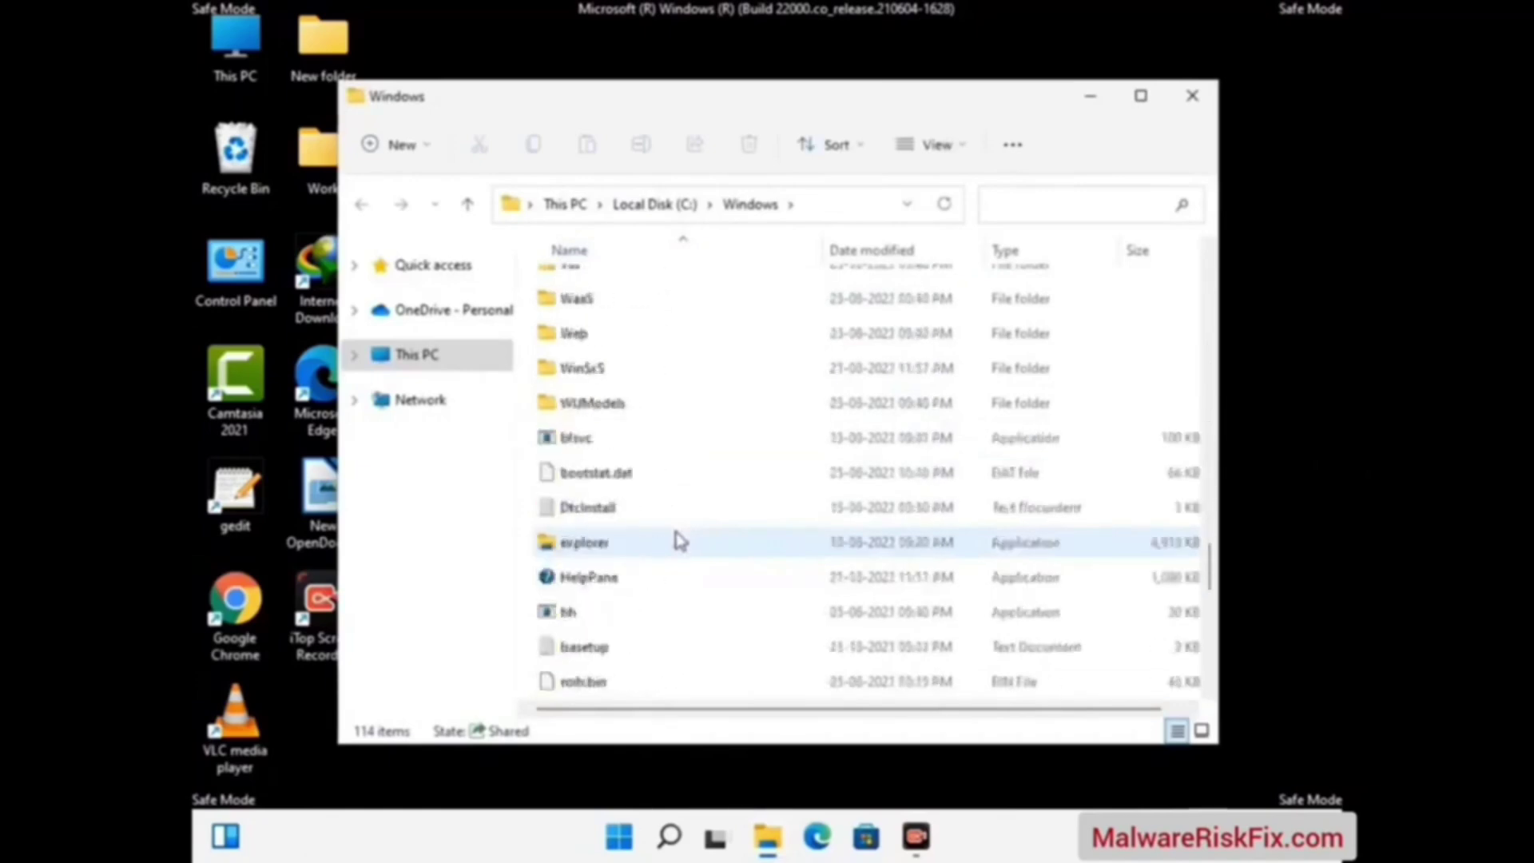
pyautogui.scroll(-5, 677, 540)
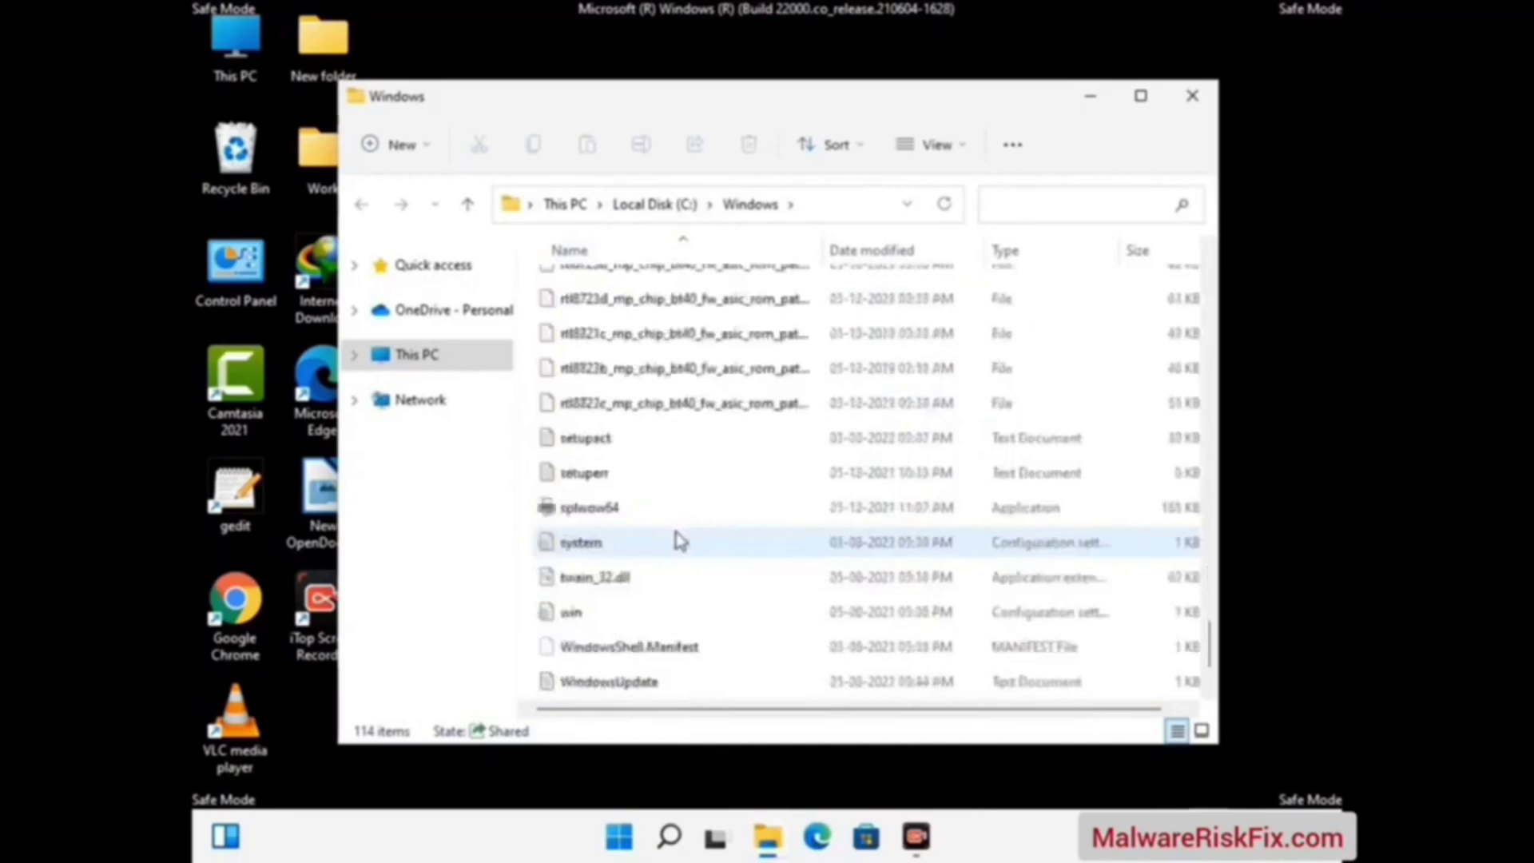
pyautogui.scroll(-1, 678, 540)
pyautogui.scroll(10, 677, 540)
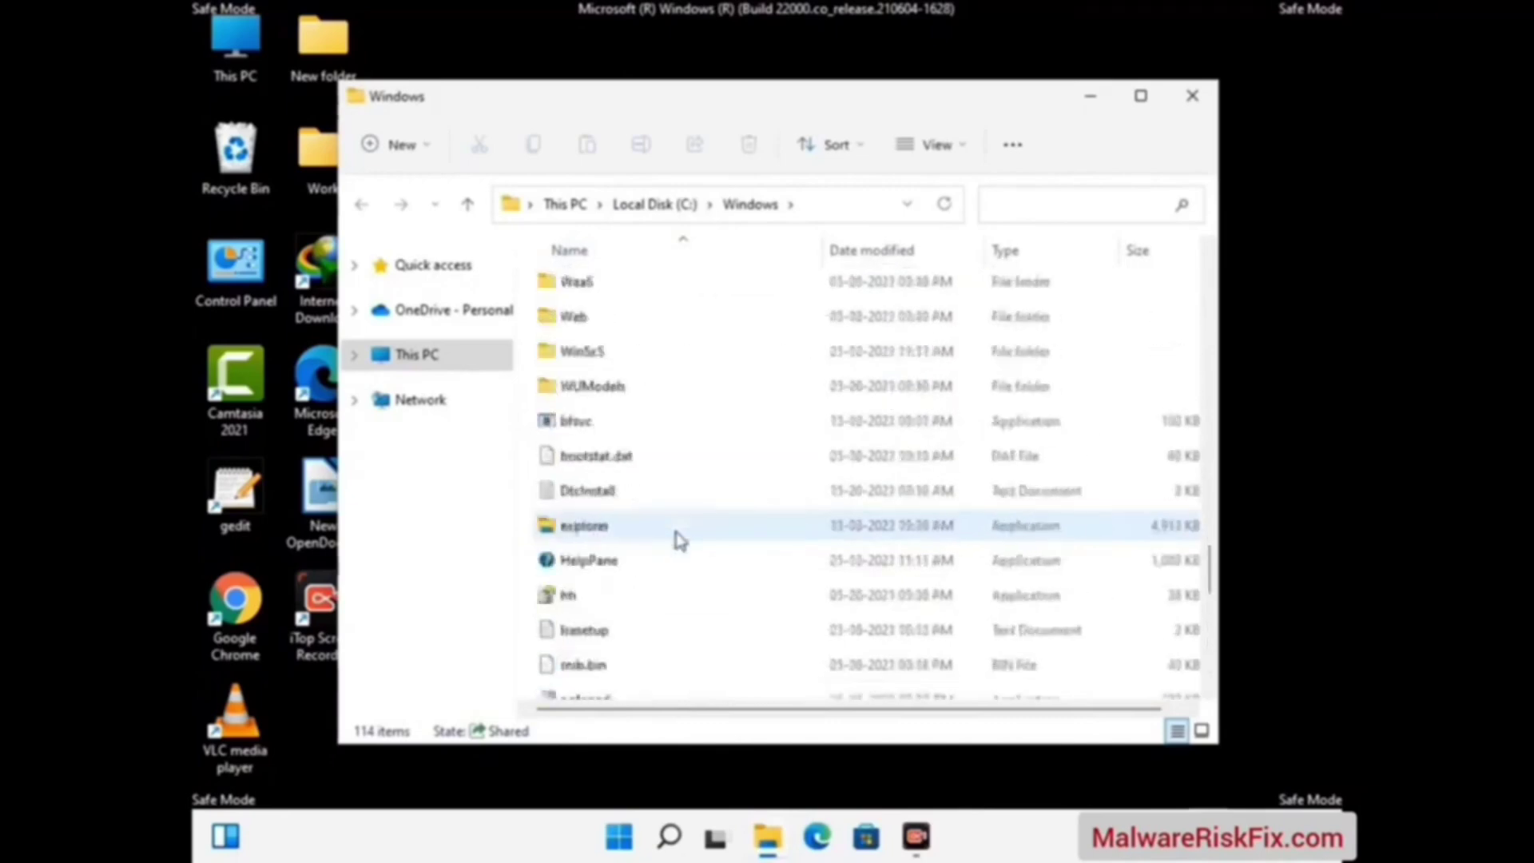
pyautogui.scroll(3, 678, 540)
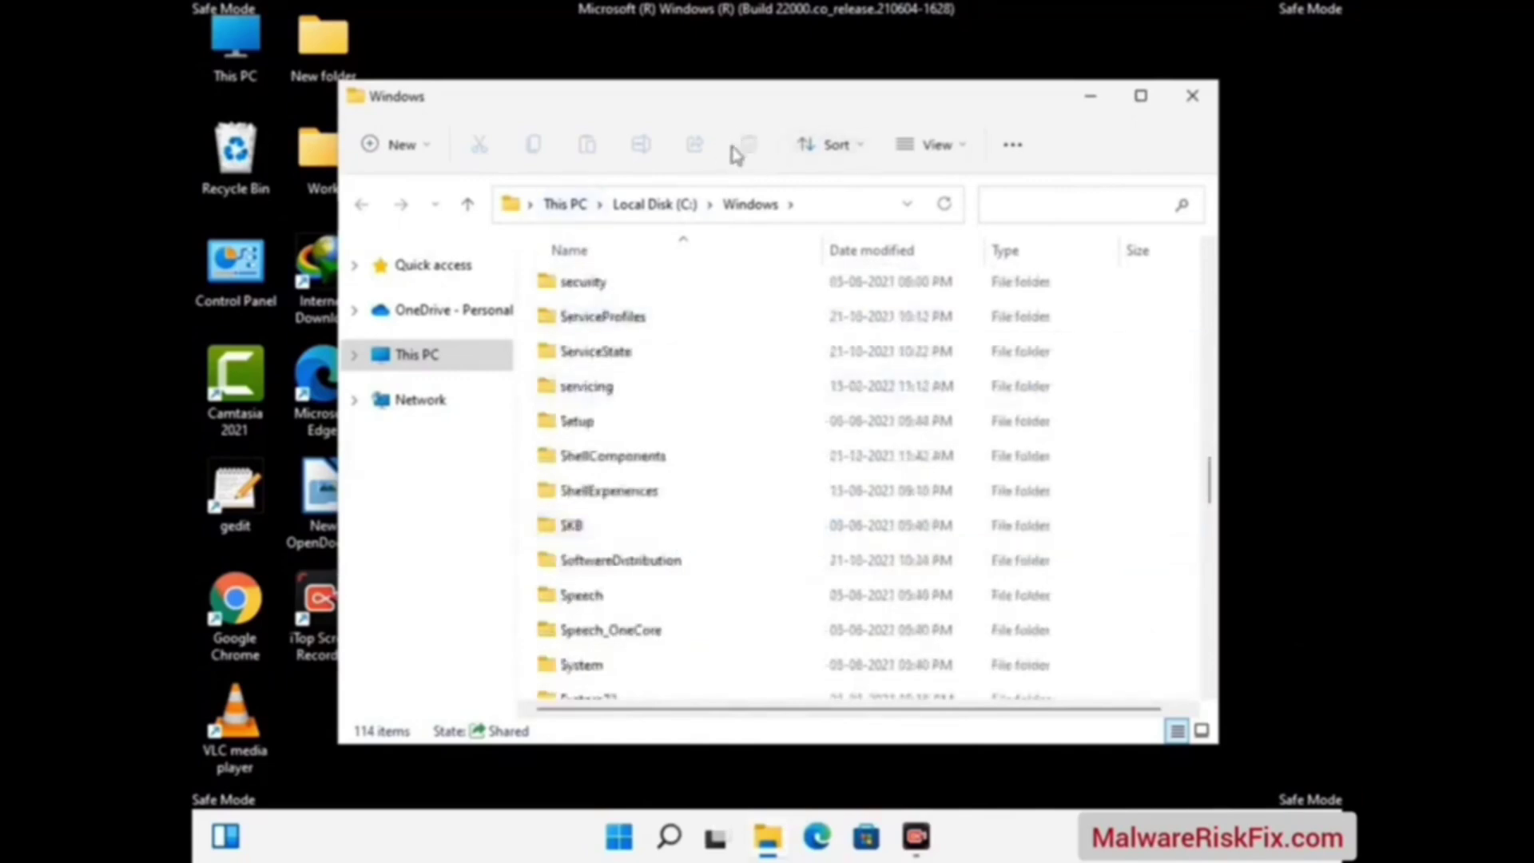
pyautogui.click(1199, 98)
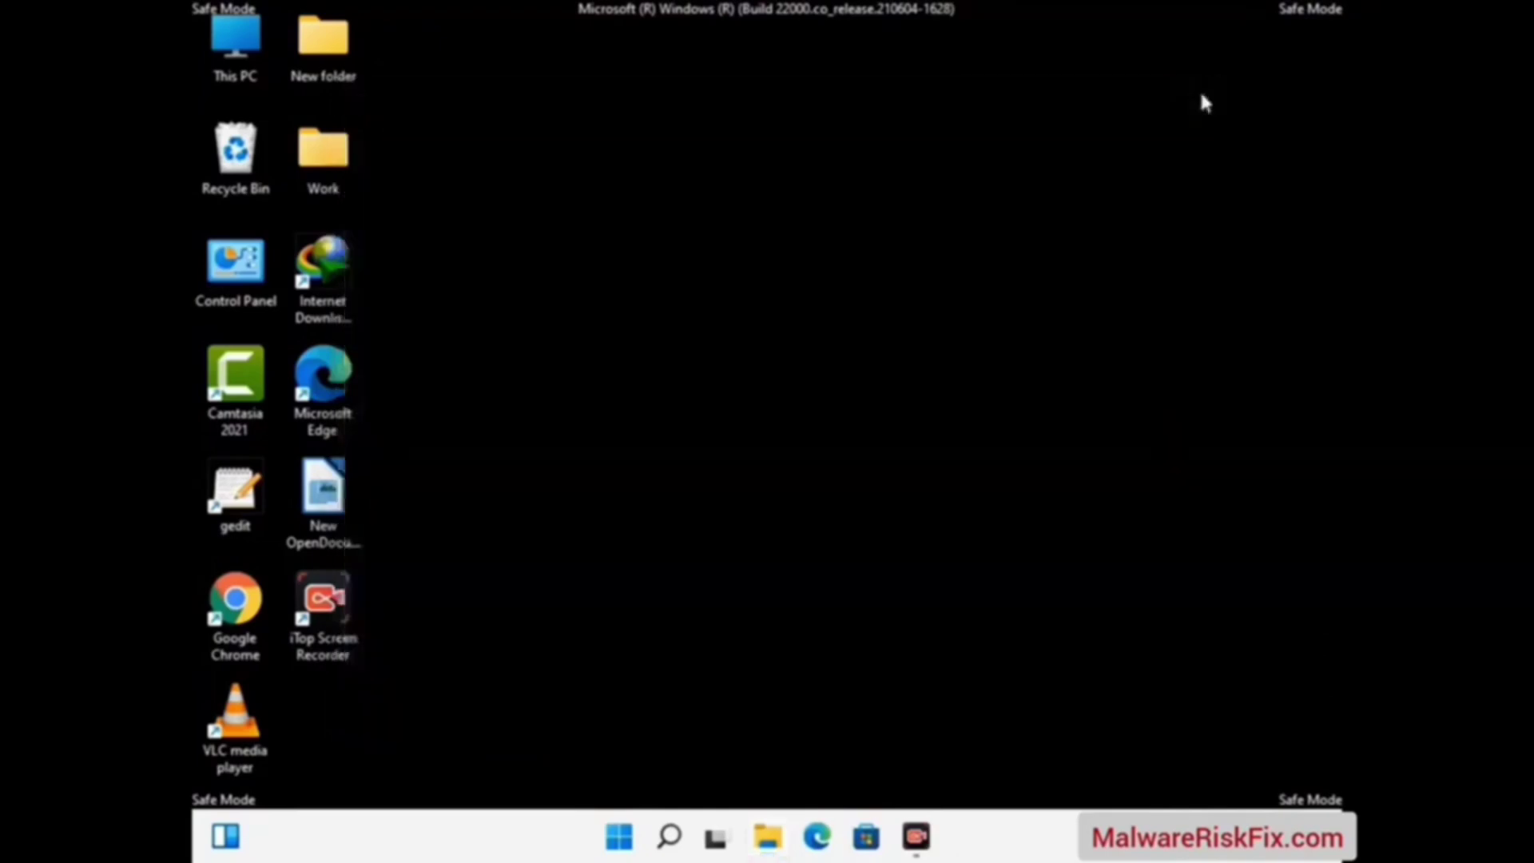
# Open the user's AppData\Local\Temp folder by running %temp%.
pyautogui.press('super+r')
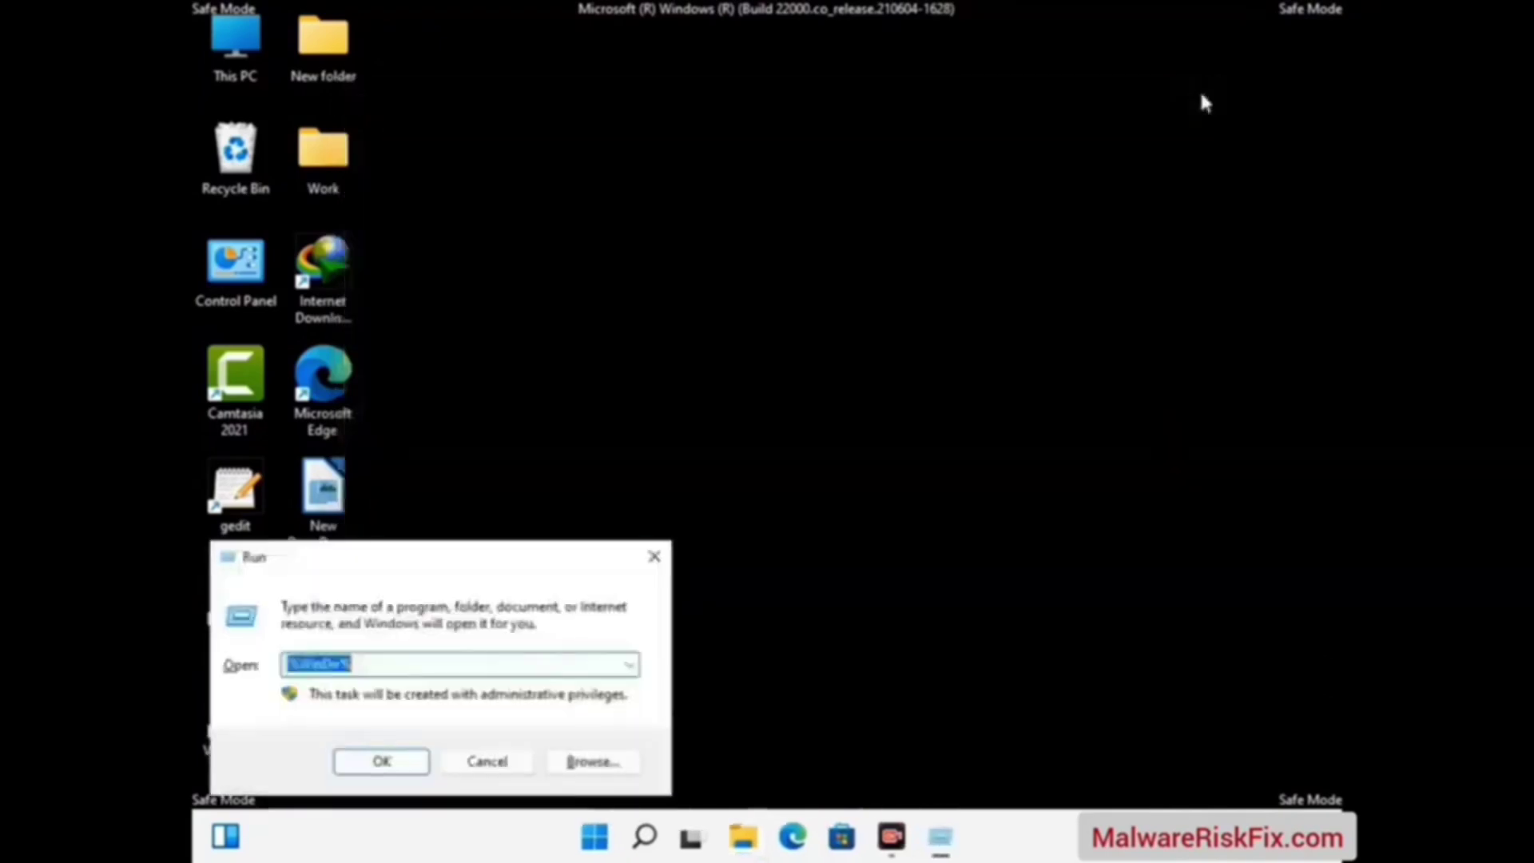
pyautogui.moveTo(526, 561); pyautogui.dragTo(872, 206)
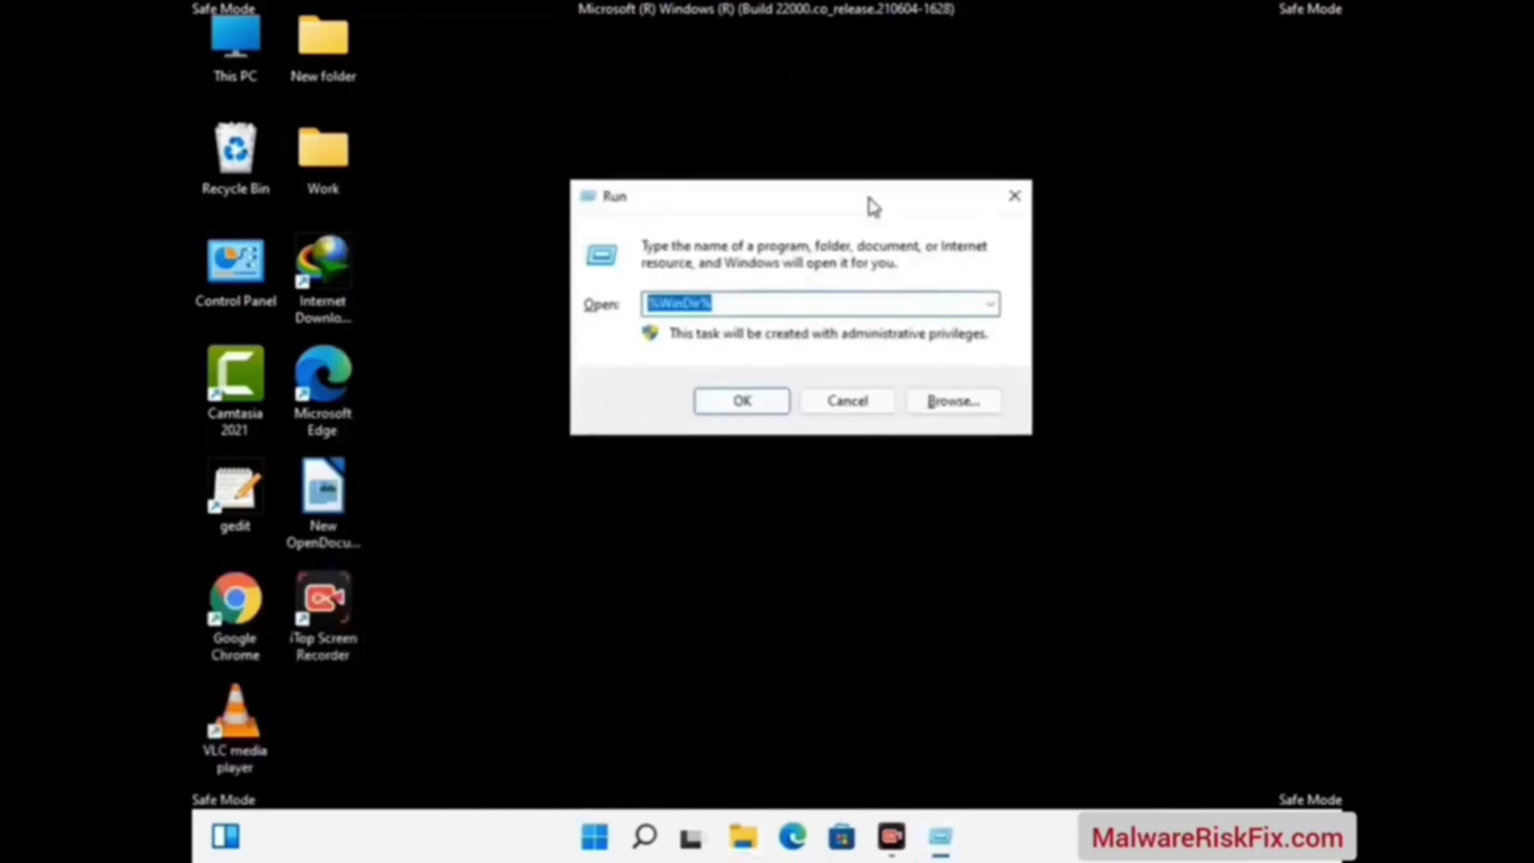
pyautogui.write('%temp')
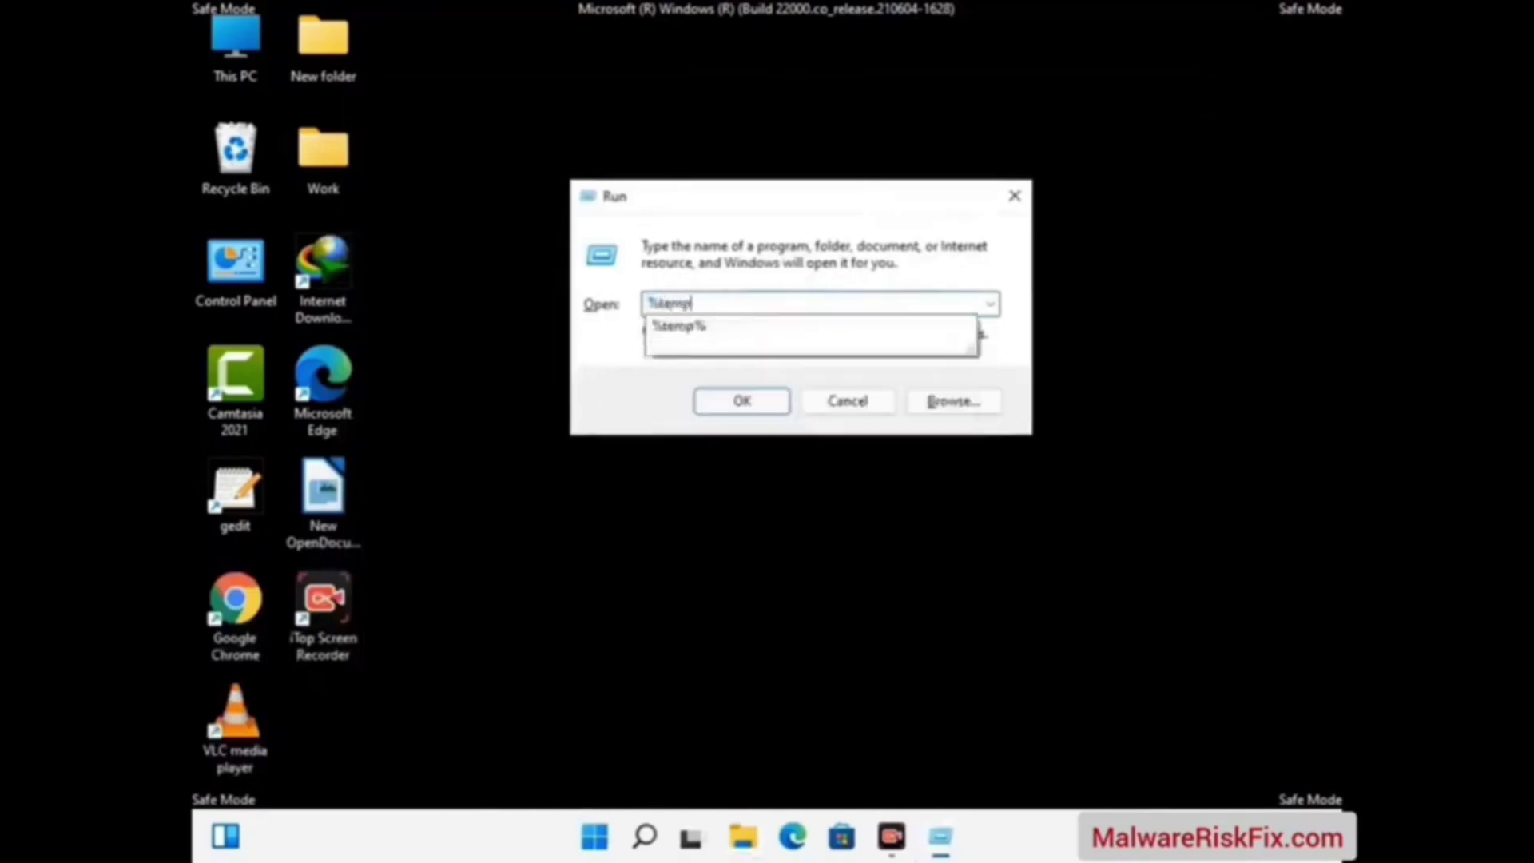
pyautogui.write('%')
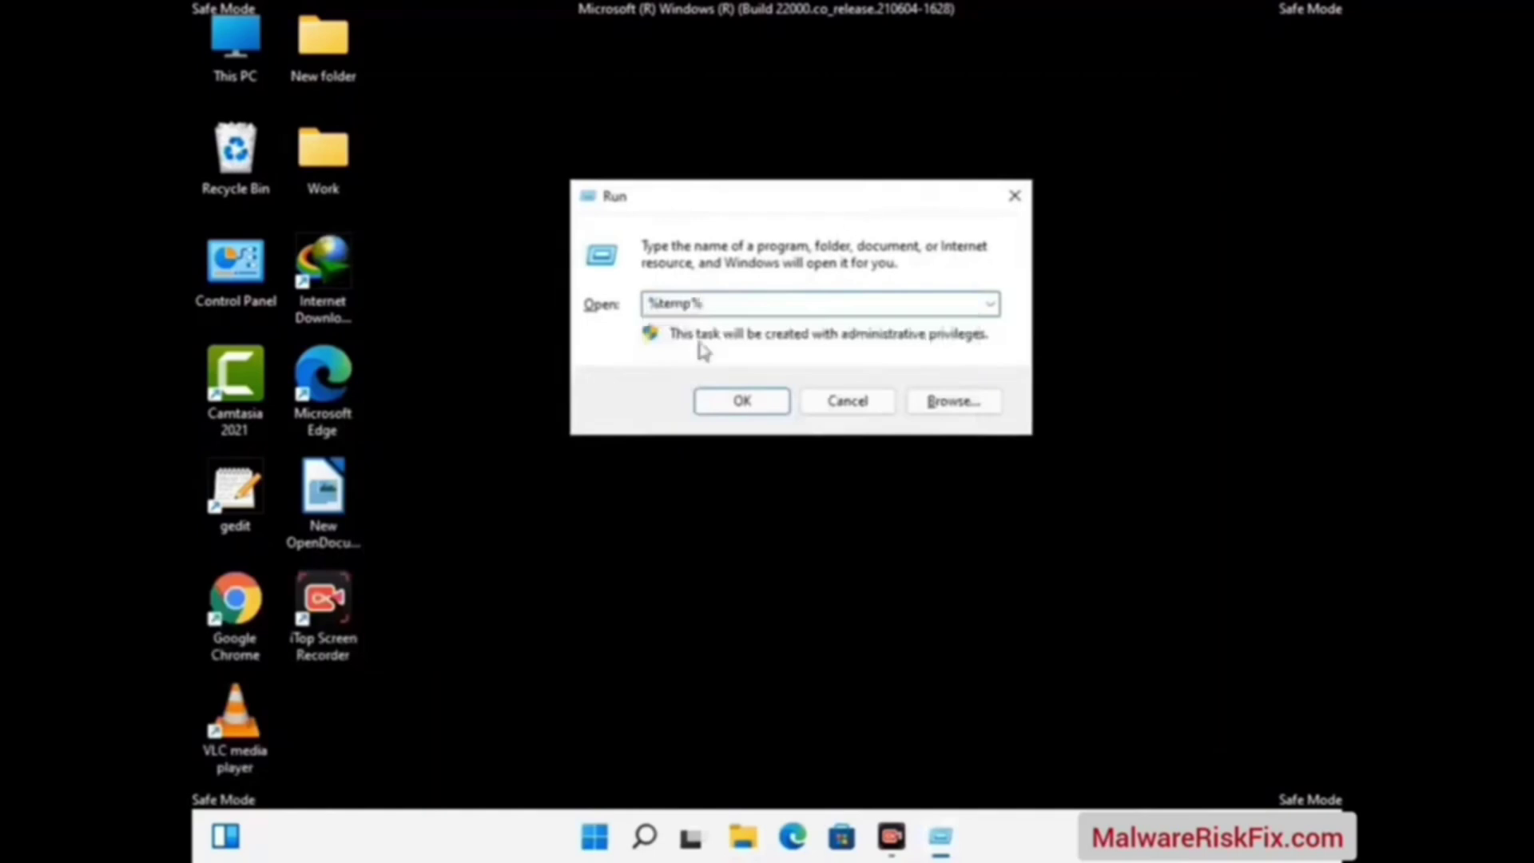
pyautogui.click(765, 399)
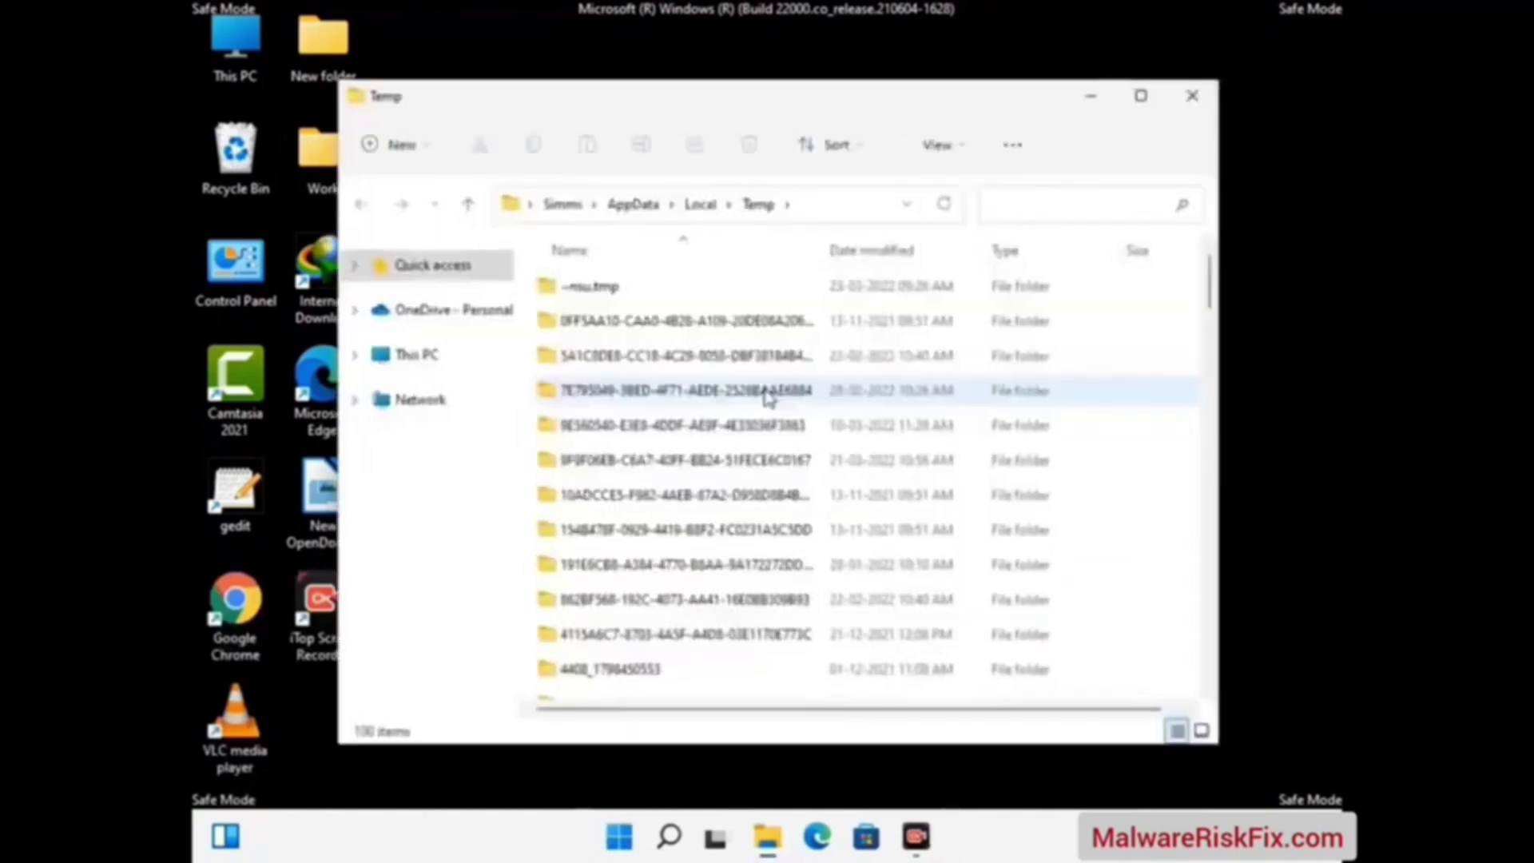
# Delete all items in the AppData\Local\Temp folder and close the folder window.
pyautogui.click(696, 461)
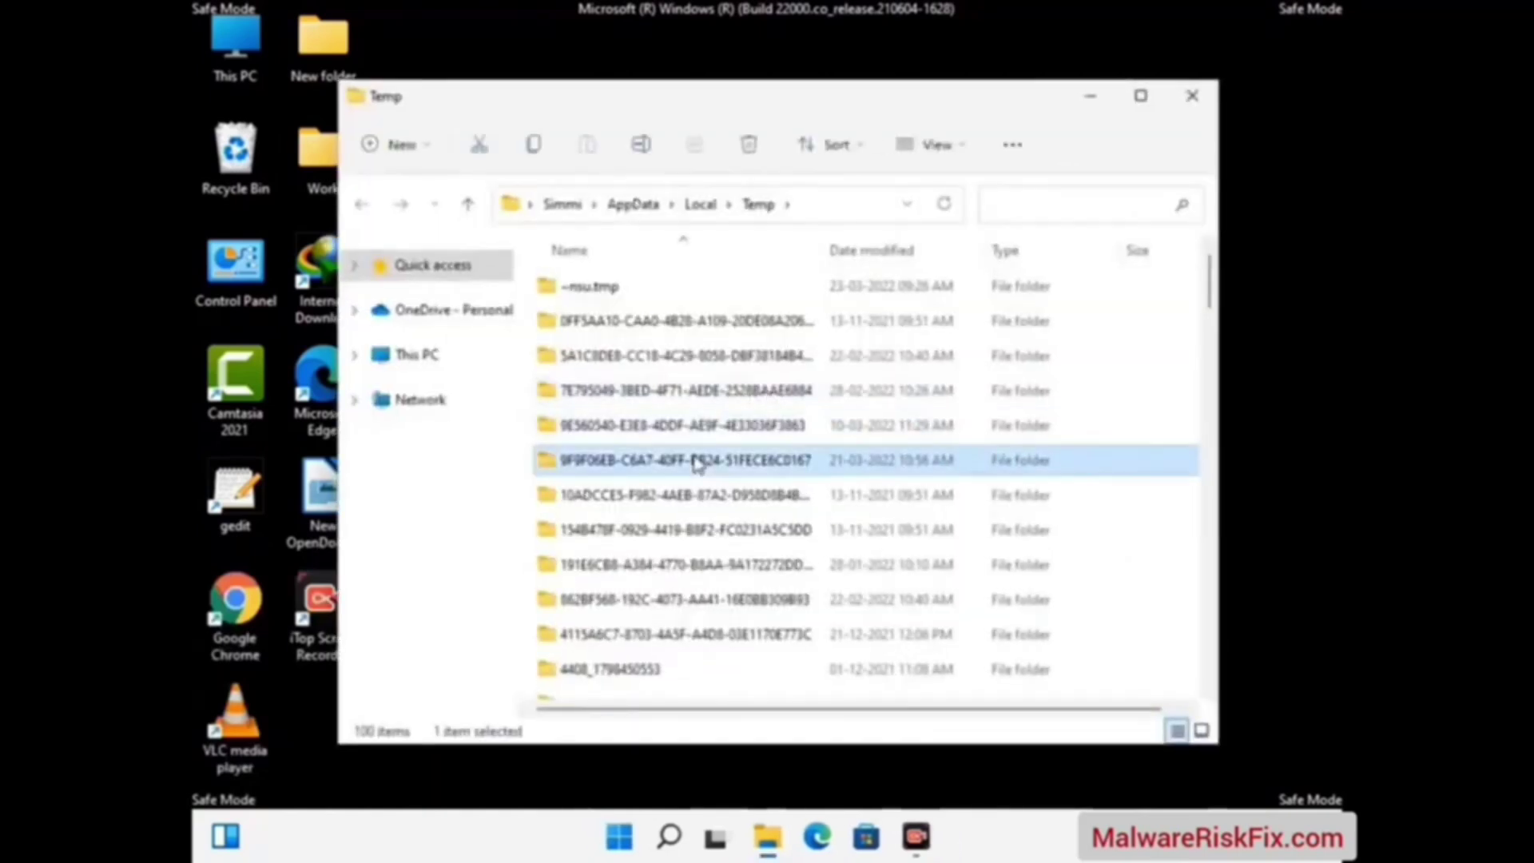
pyautogui.hotkey('ctrl', 'a')
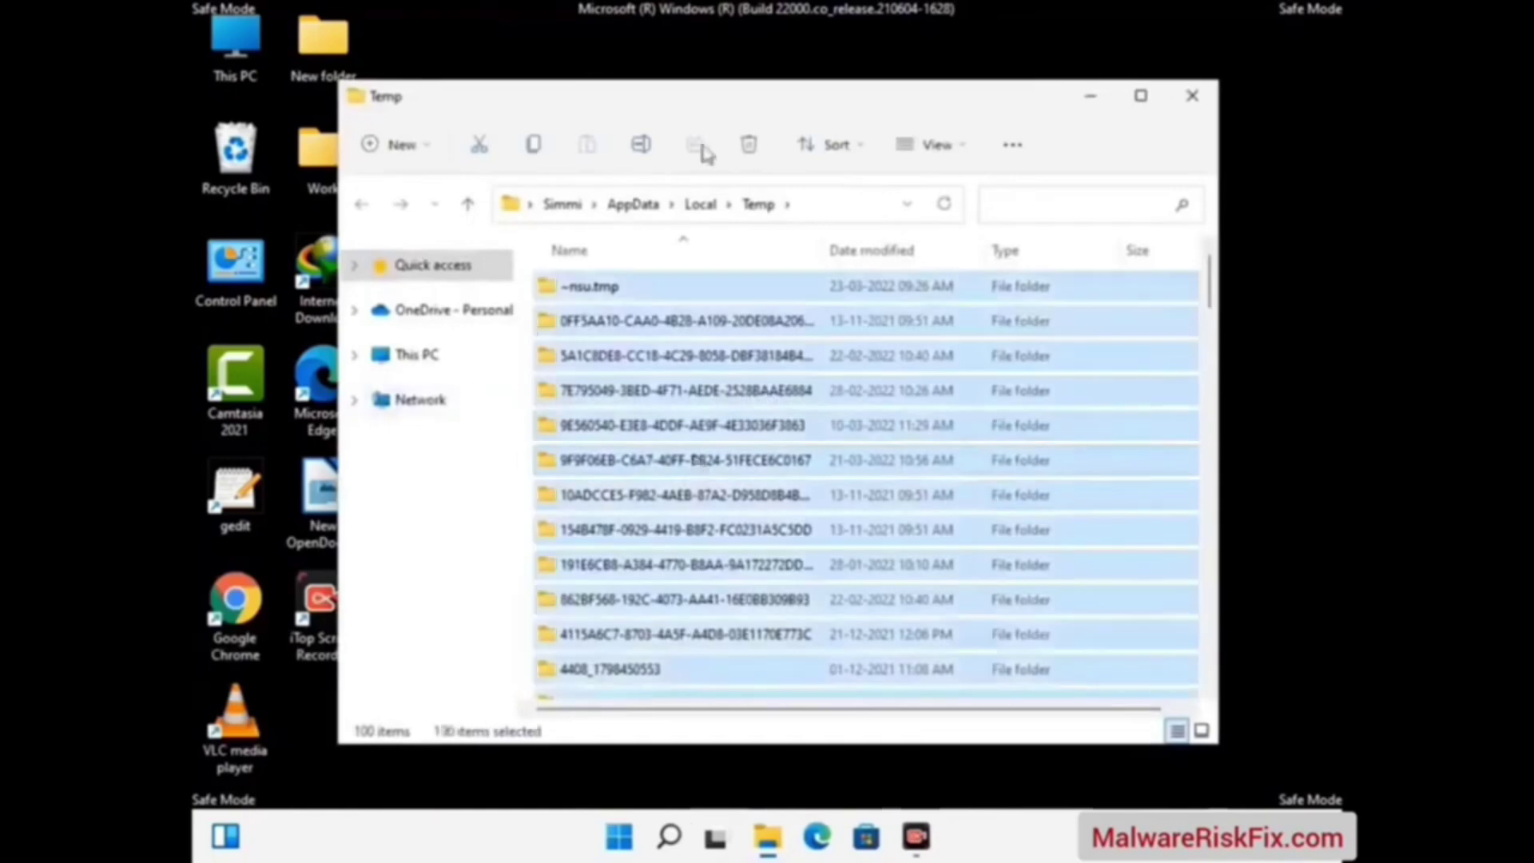
pyautogui.click(754, 148)
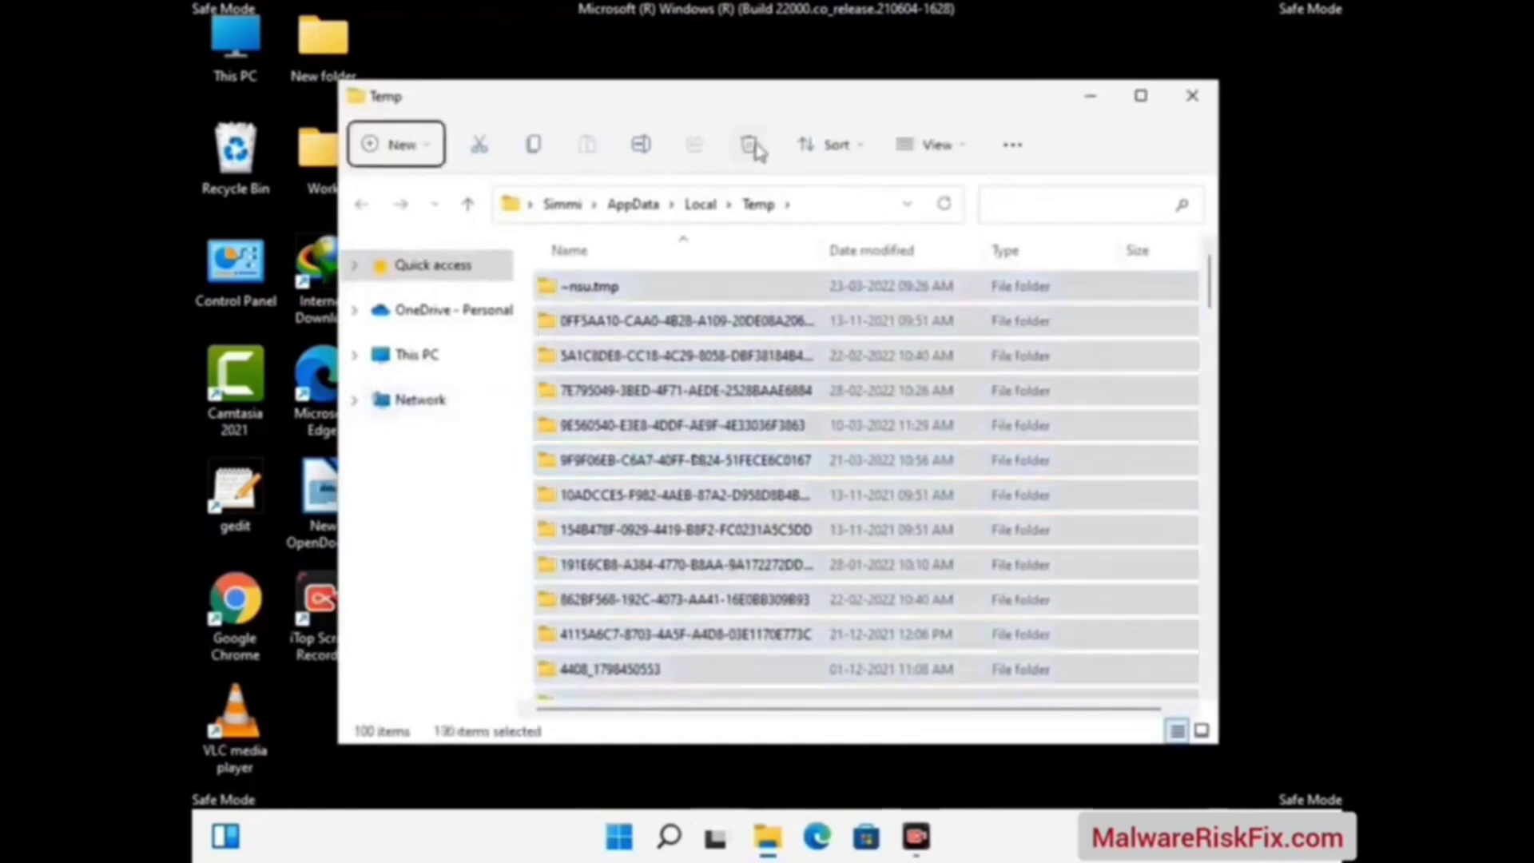
pyautogui.click(1192, 95)
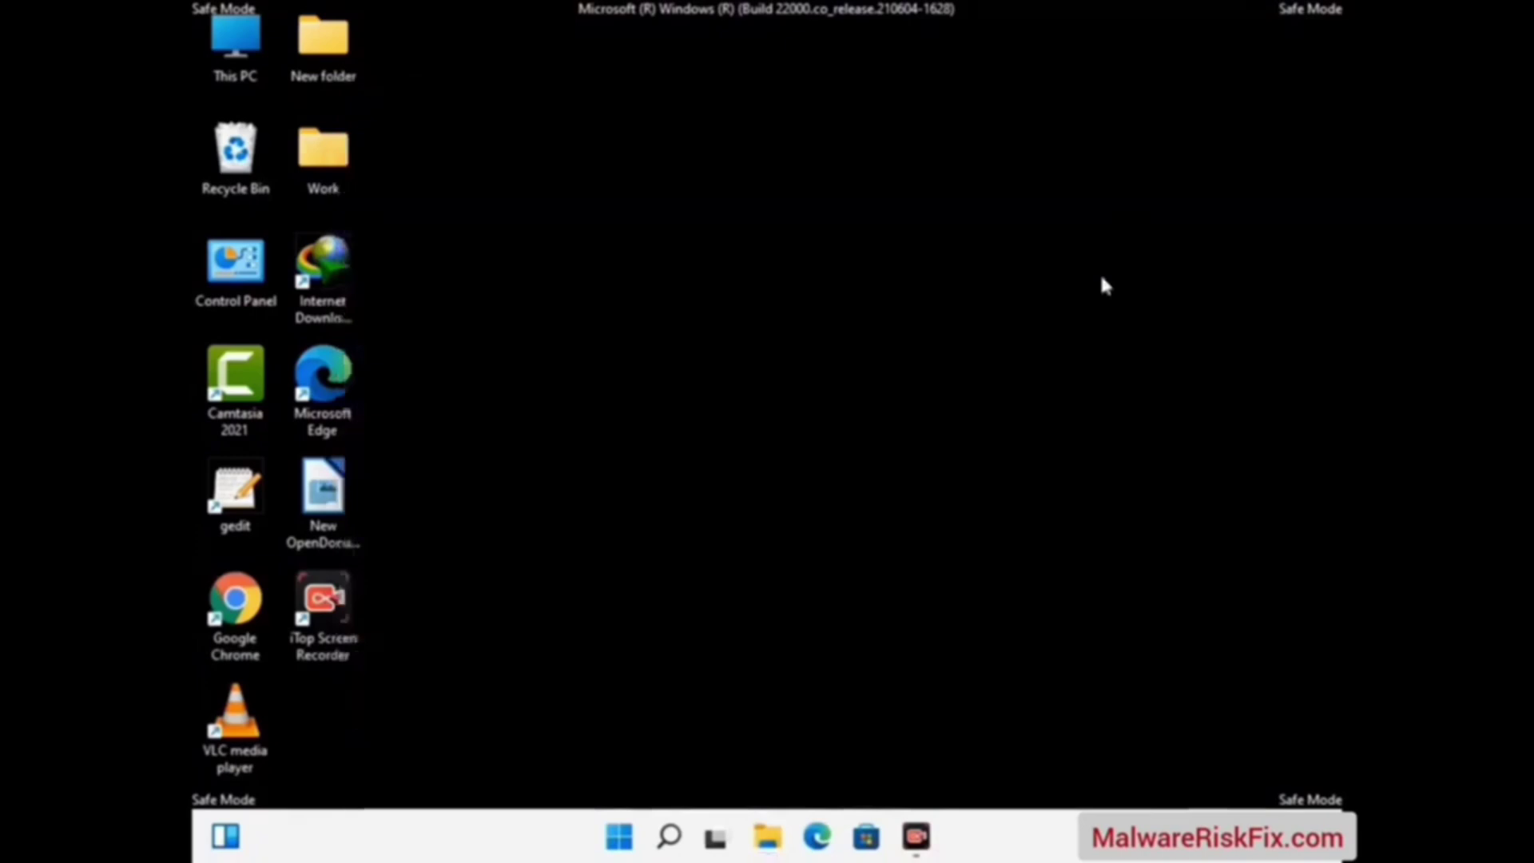
# Open the Temp folder inside the Windows folder on drive C by running temp.
pyautogui.press('super+r')
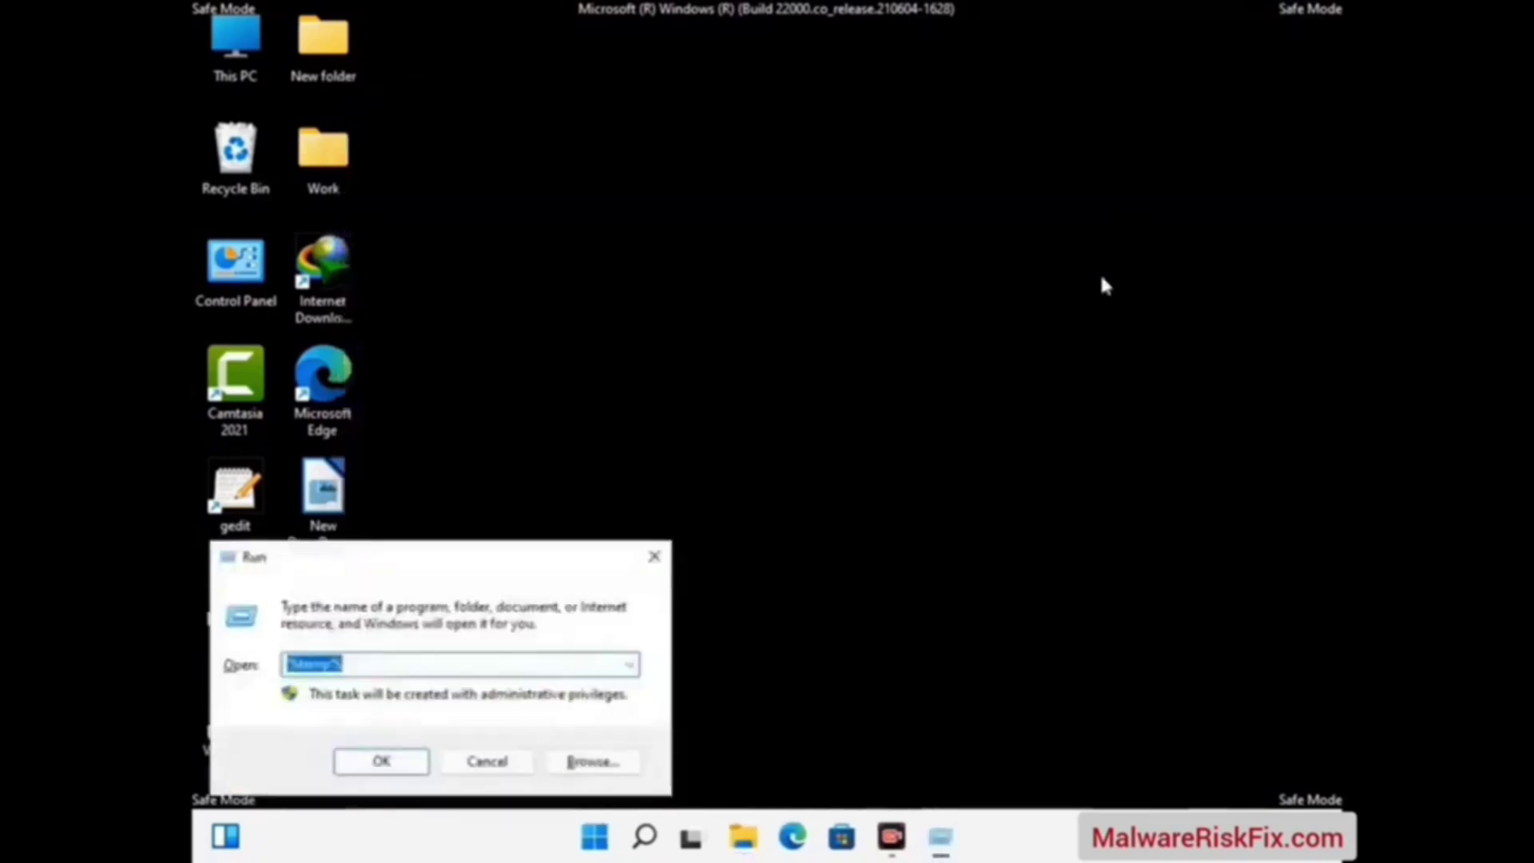
pyautogui.moveTo(523, 556); pyautogui.dragTo(877, 224)
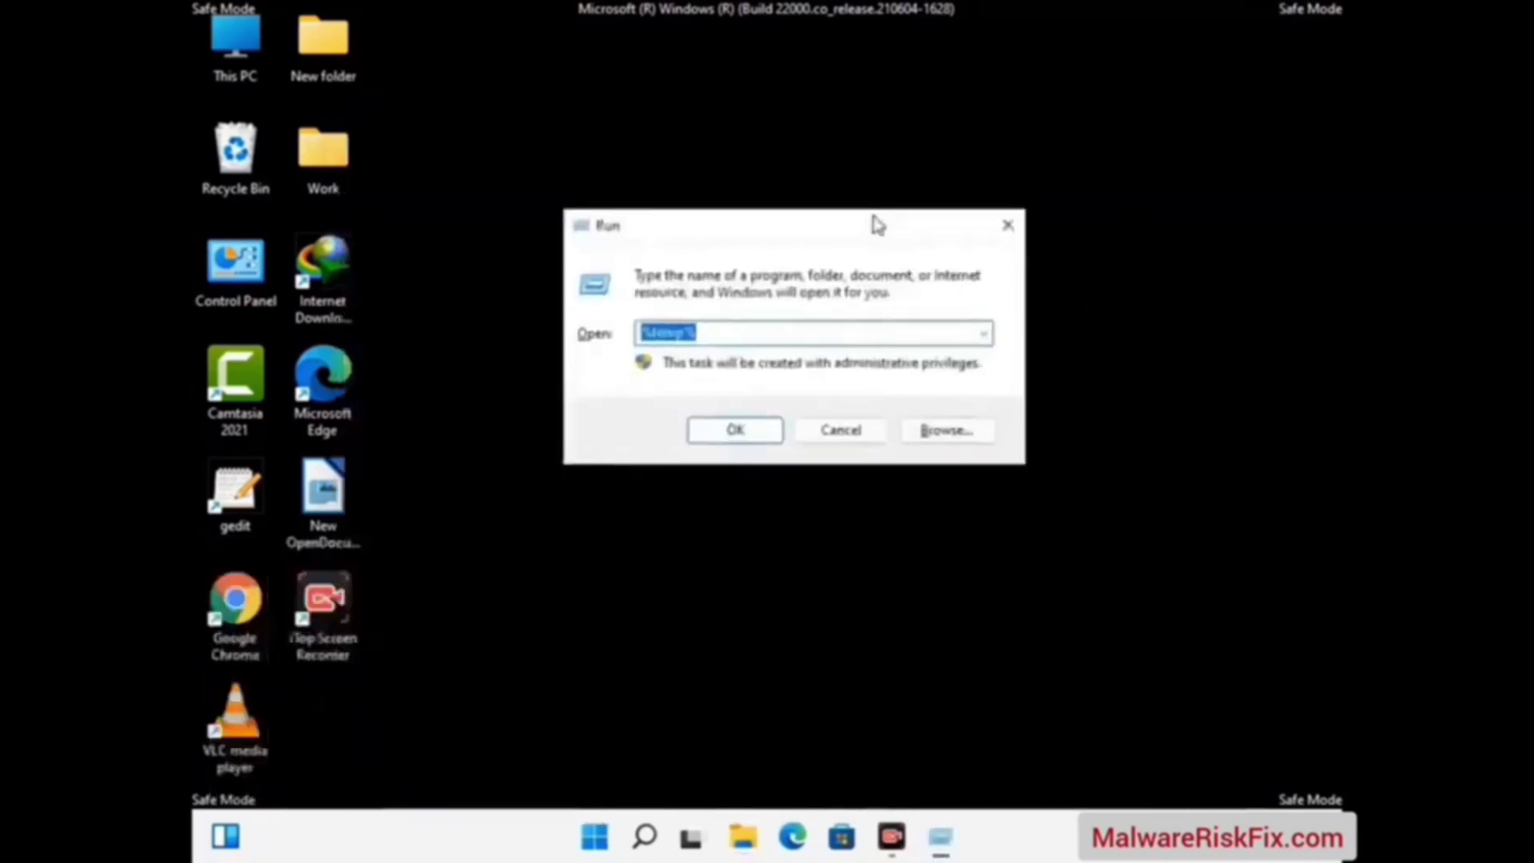
pyautogui.write('temp')
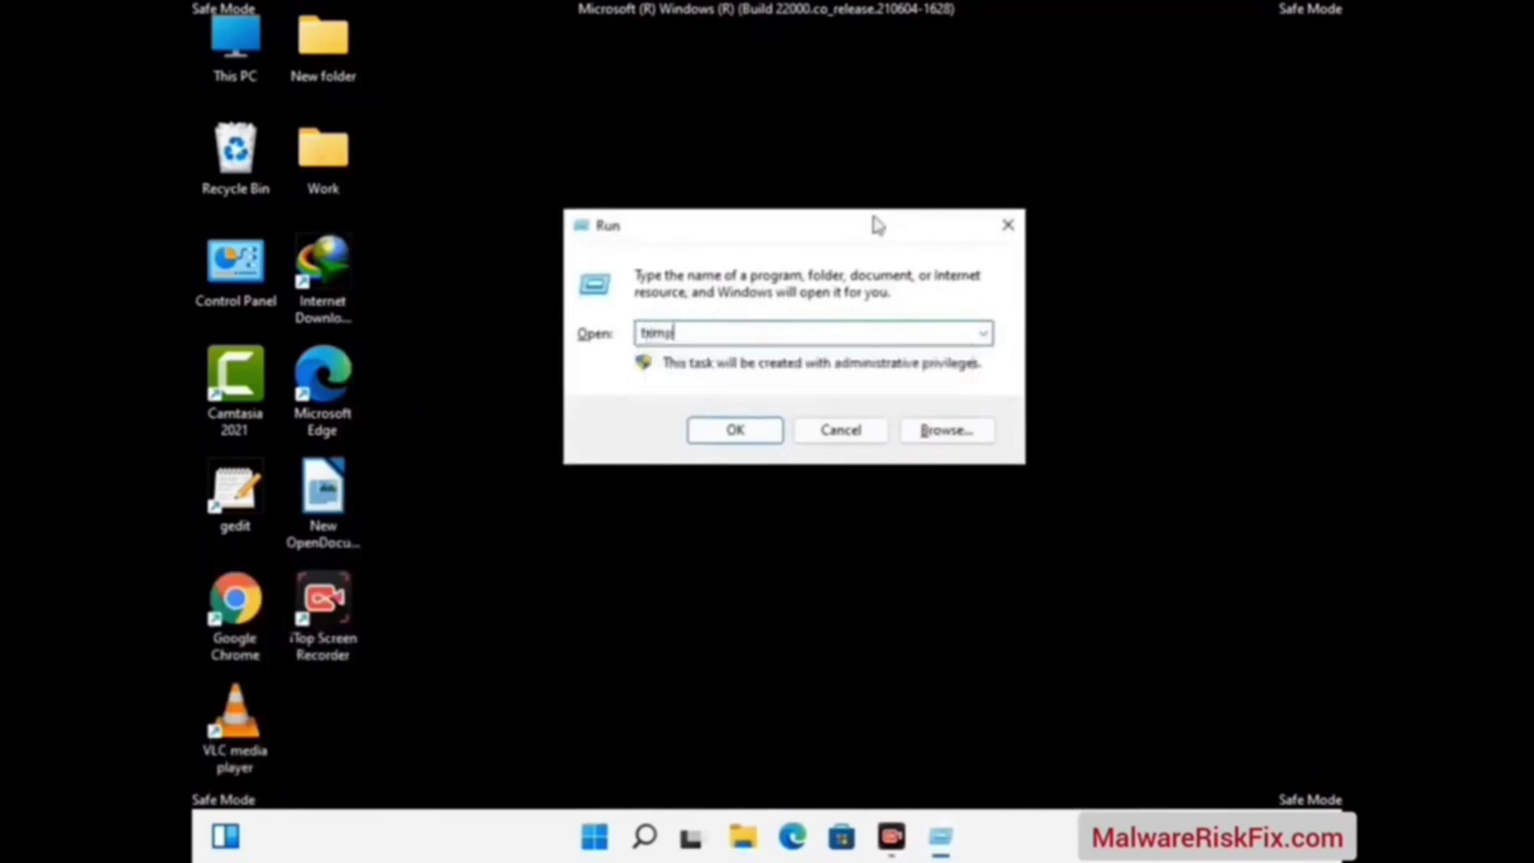
pyautogui.press('Return')
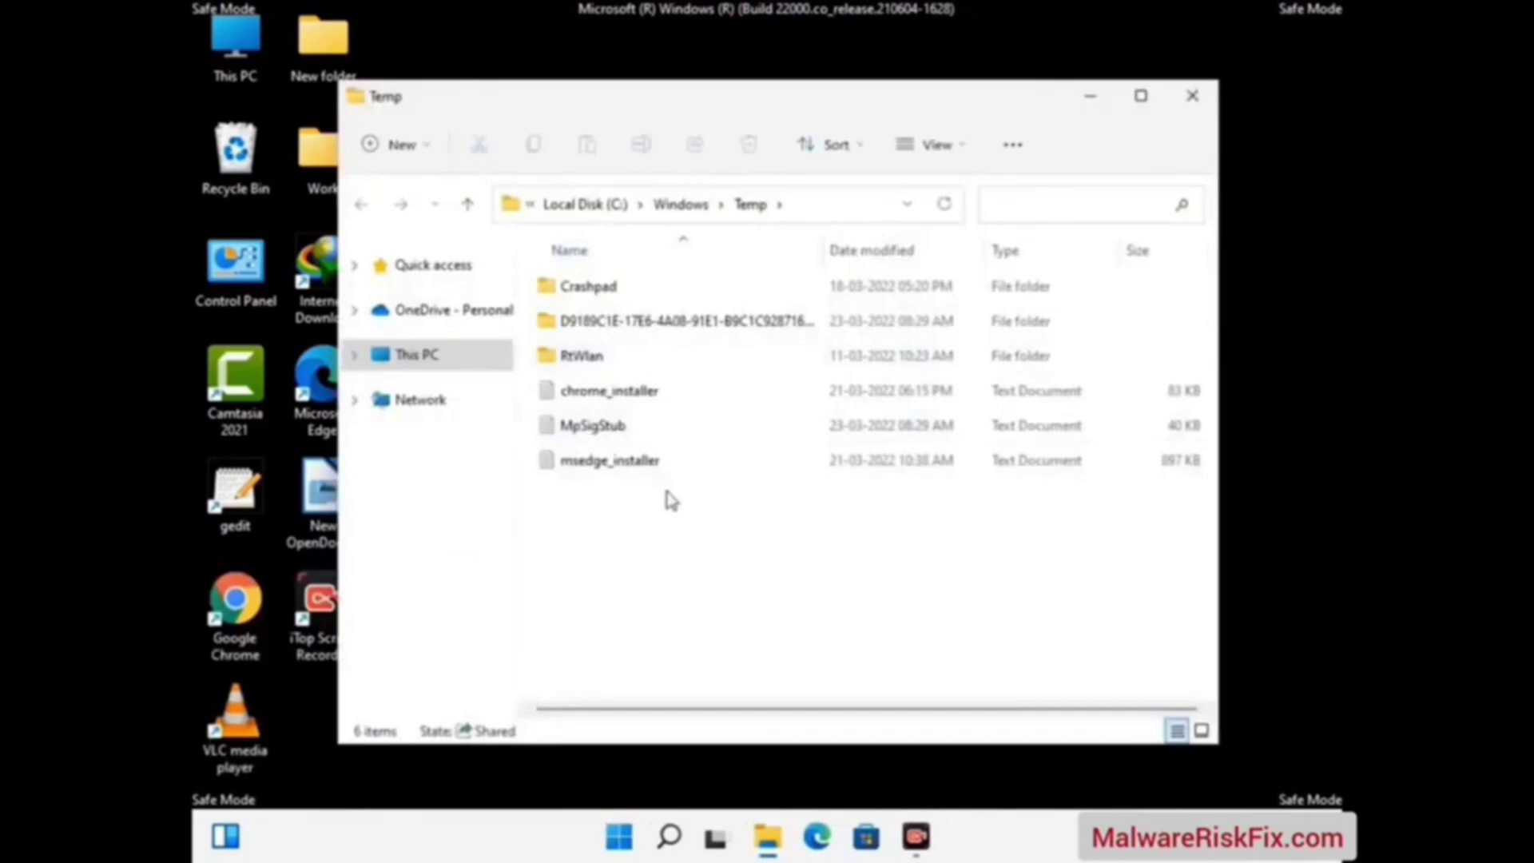
# Delete all files and folders in Windows\Temp and close the folder window.
pyautogui.hotkey('ctrl', 'a')
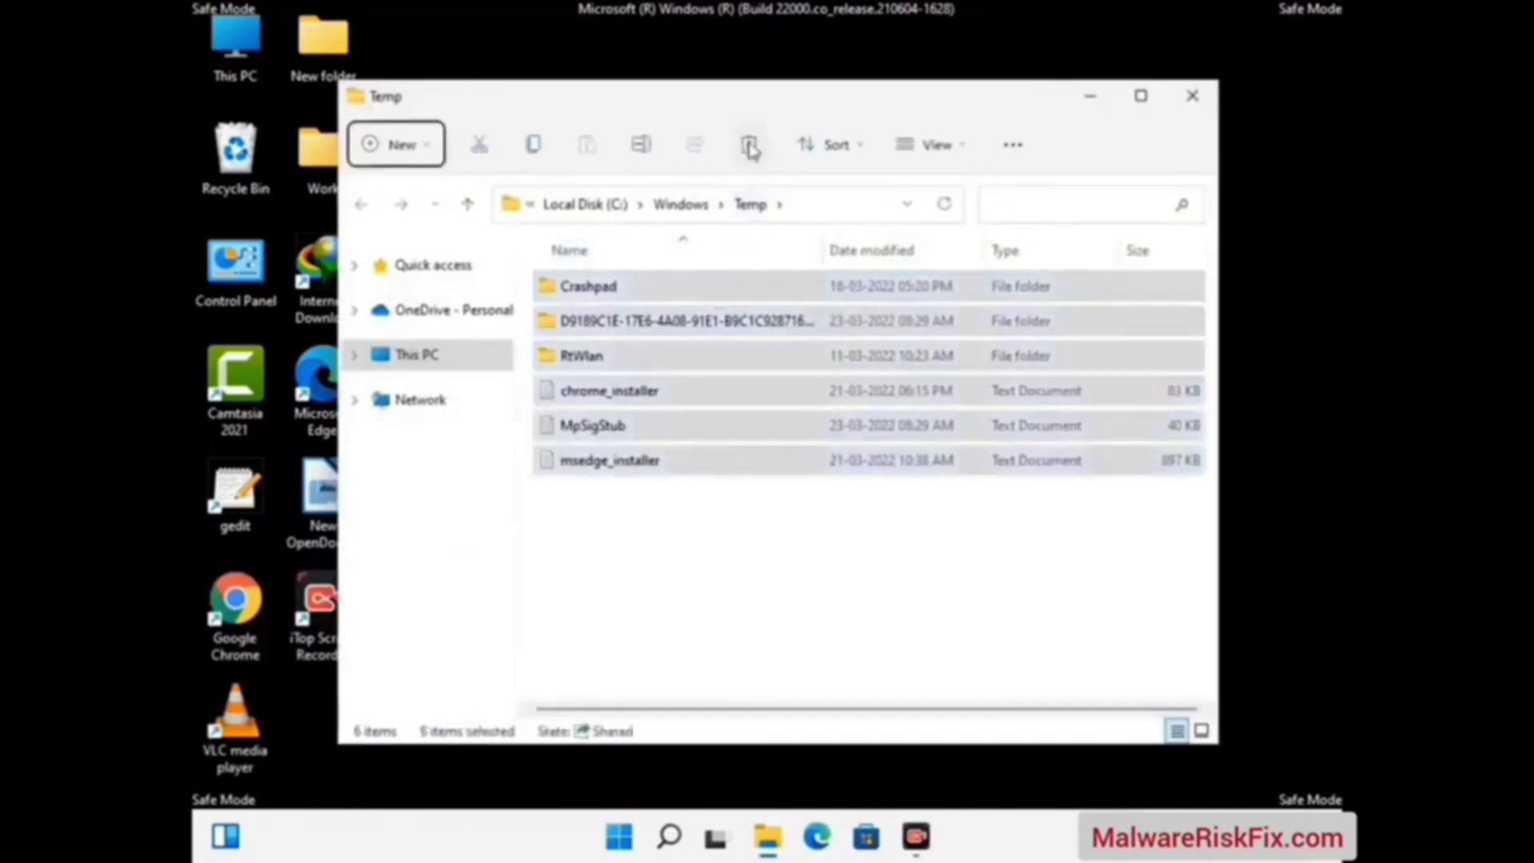
pyautogui.click(749, 146)
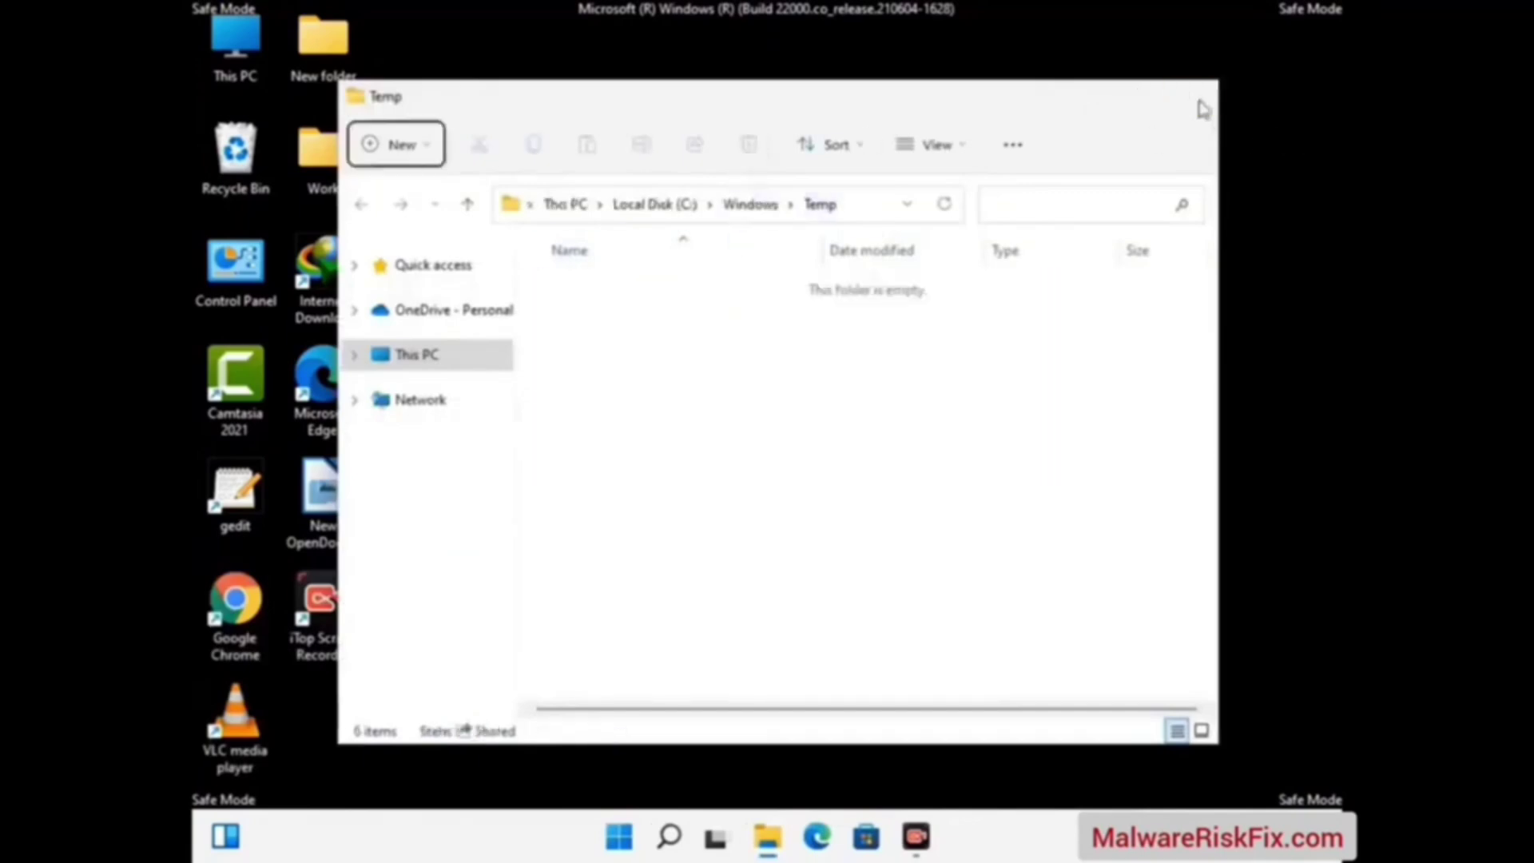
pyautogui.click(1201, 104)
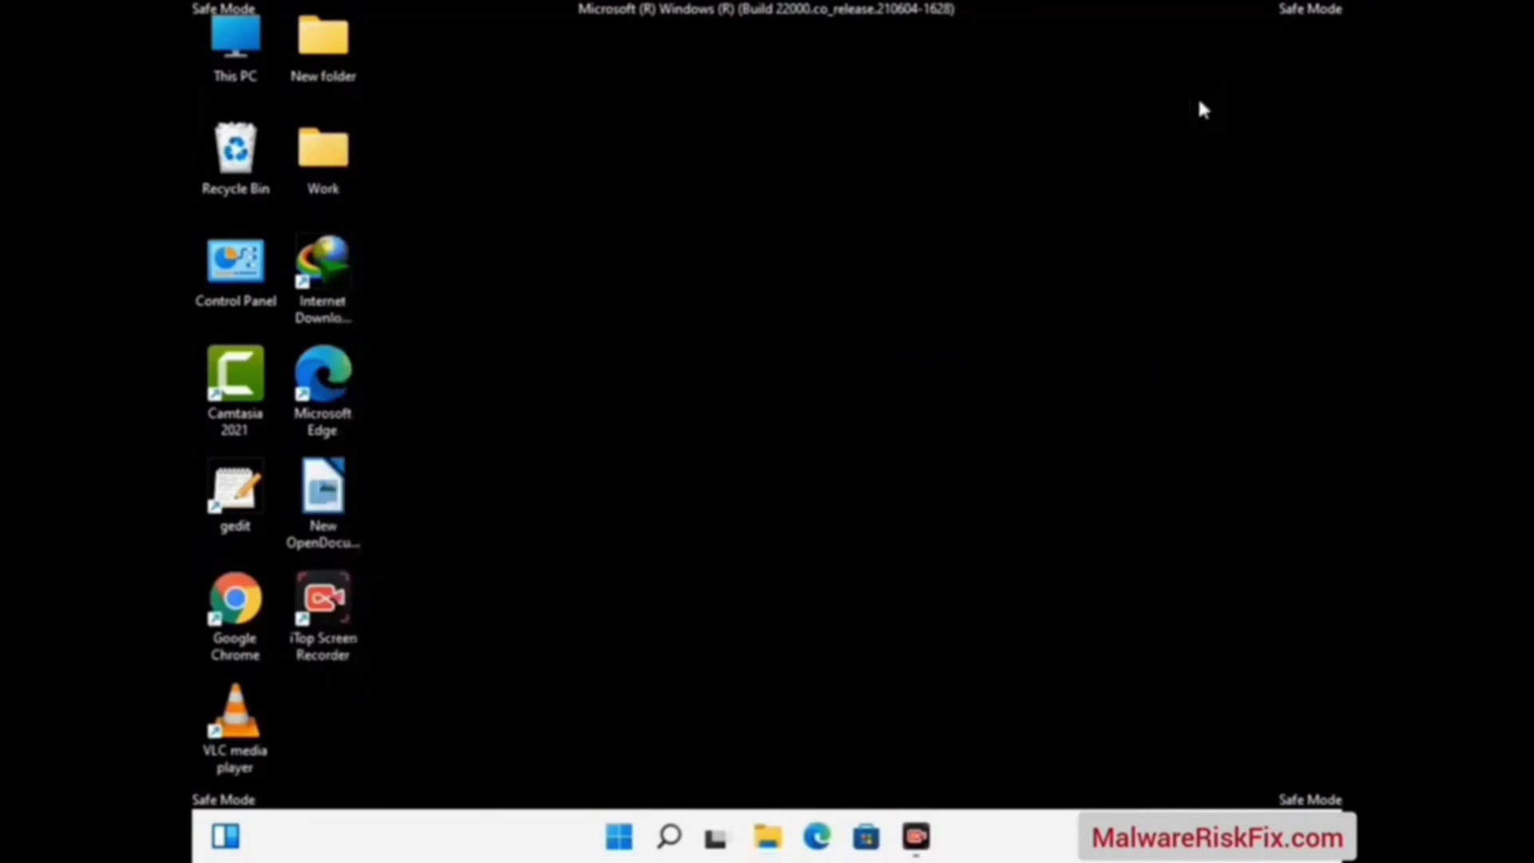
# Open the Registry Editor by running regedit.
pyautogui.press('super+r')
pyautogui.moveTo(469, 563); pyautogui.dragTo(797, 191)
pyautogui.write('regedit')
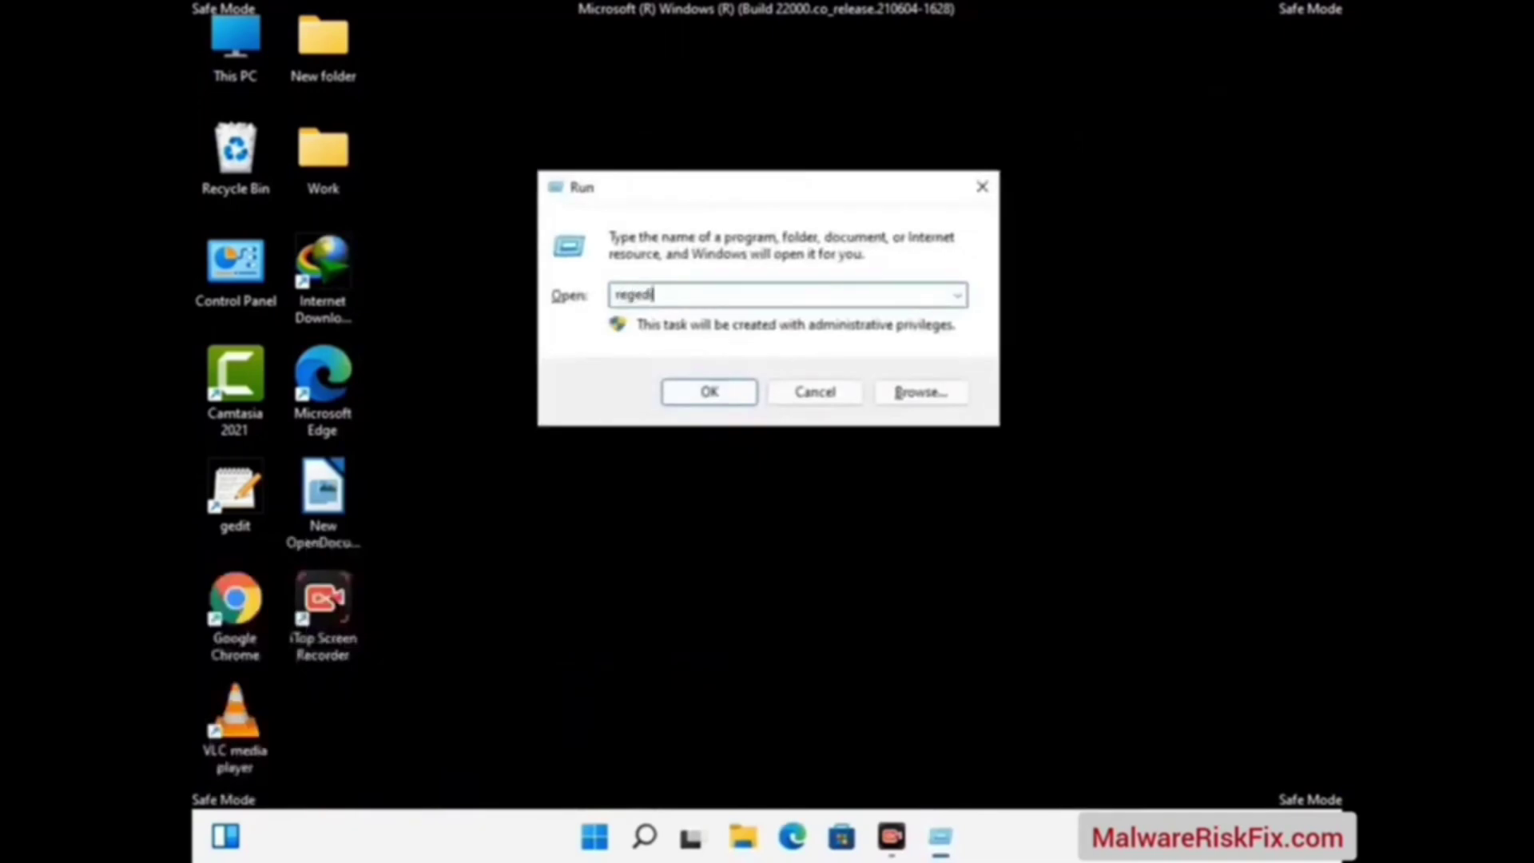
pyautogui.press('Return')
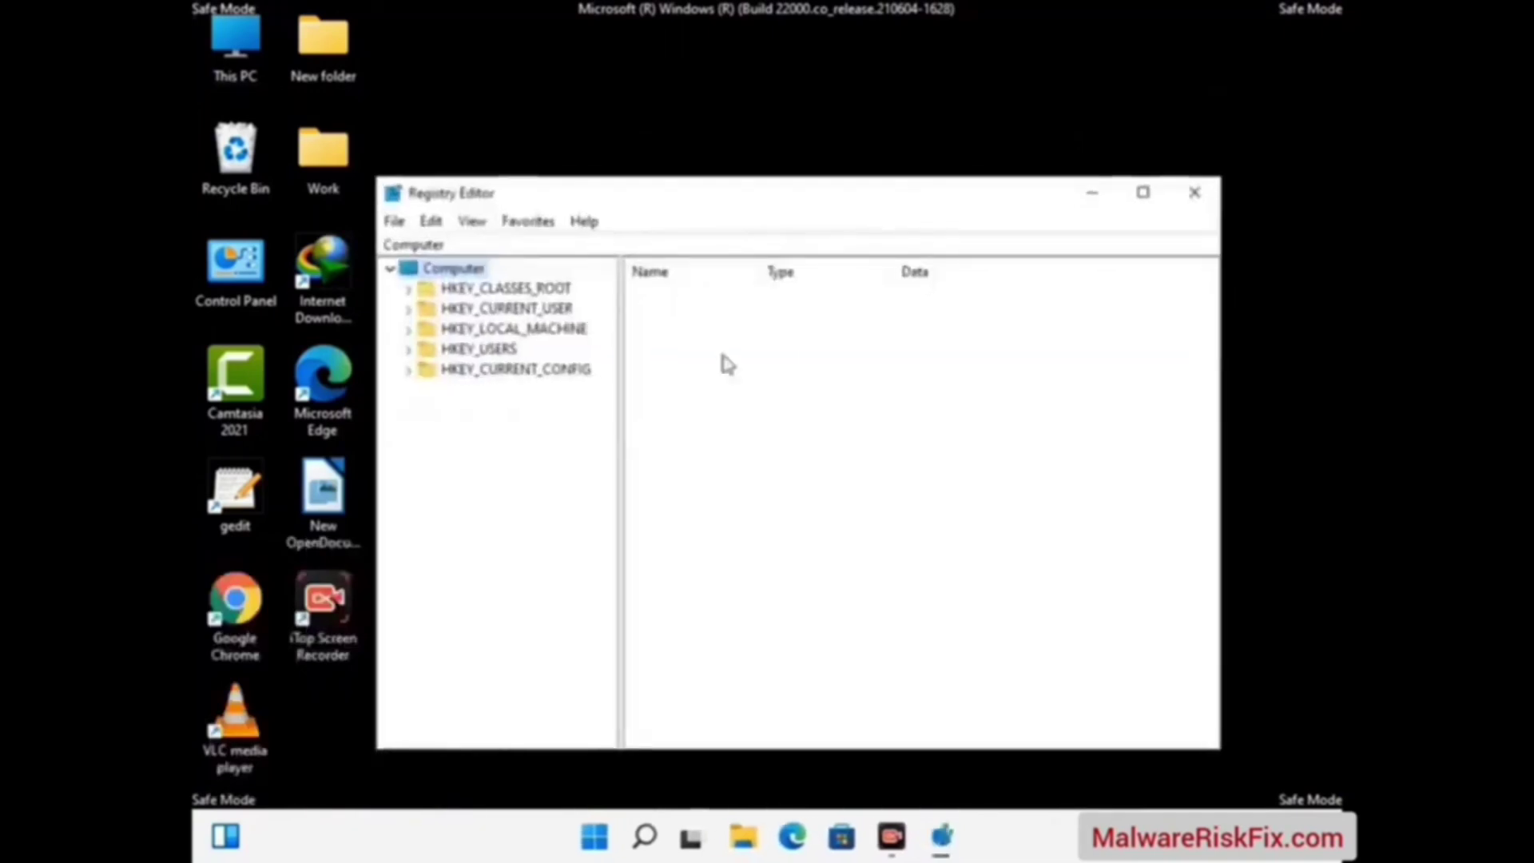
# Expand the registry tree to HKEY_CURRENT_USER\Software\Microsoft.
pyautogui.click(513, 328)
pyautogui.click(408, 309)
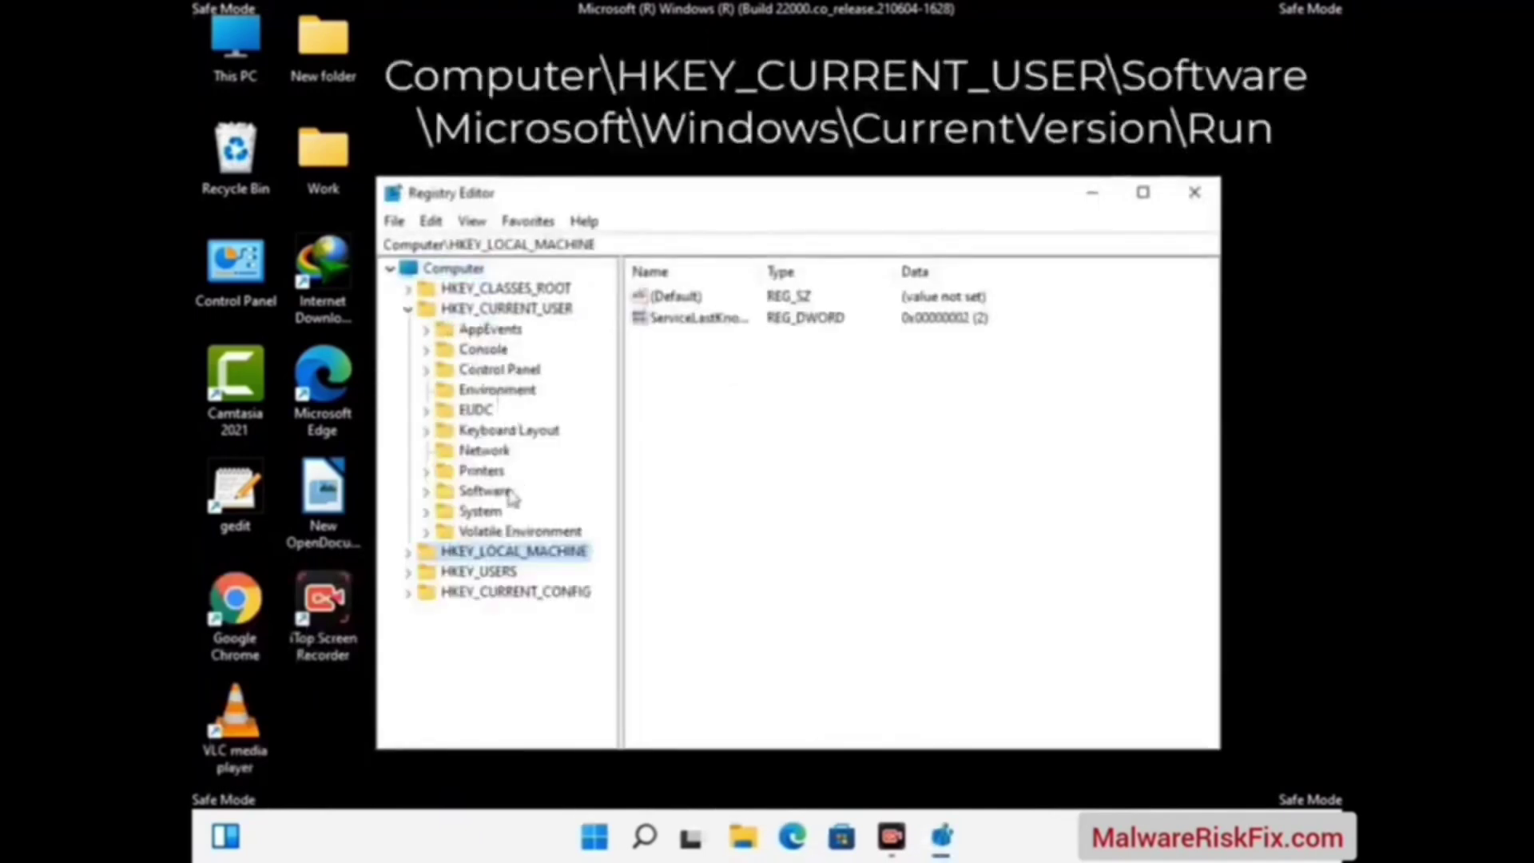
pyautogui.click(480, 492)
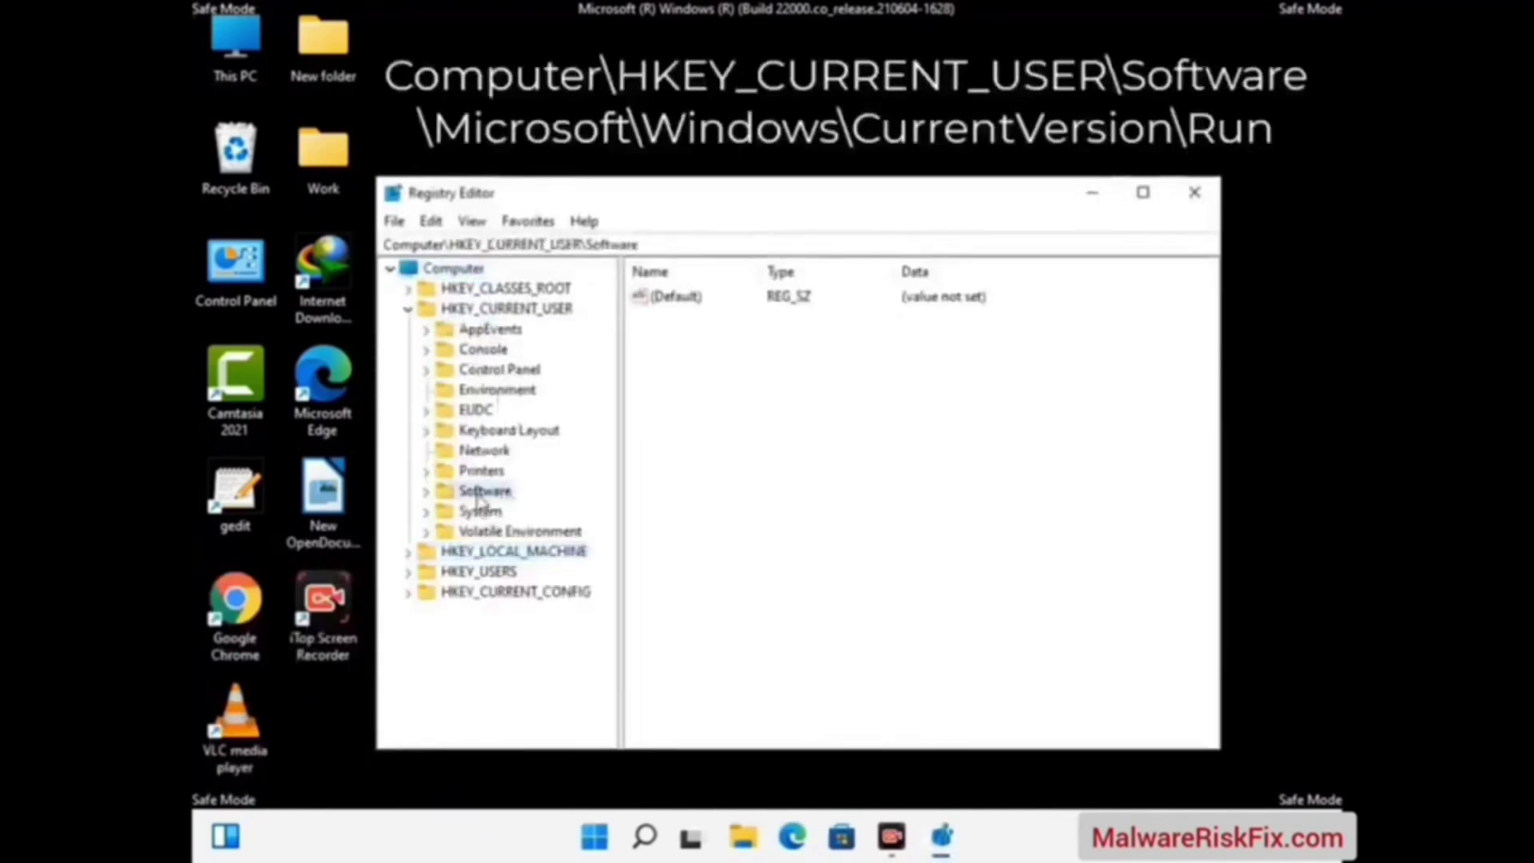
pyautogui.click(427, 494)
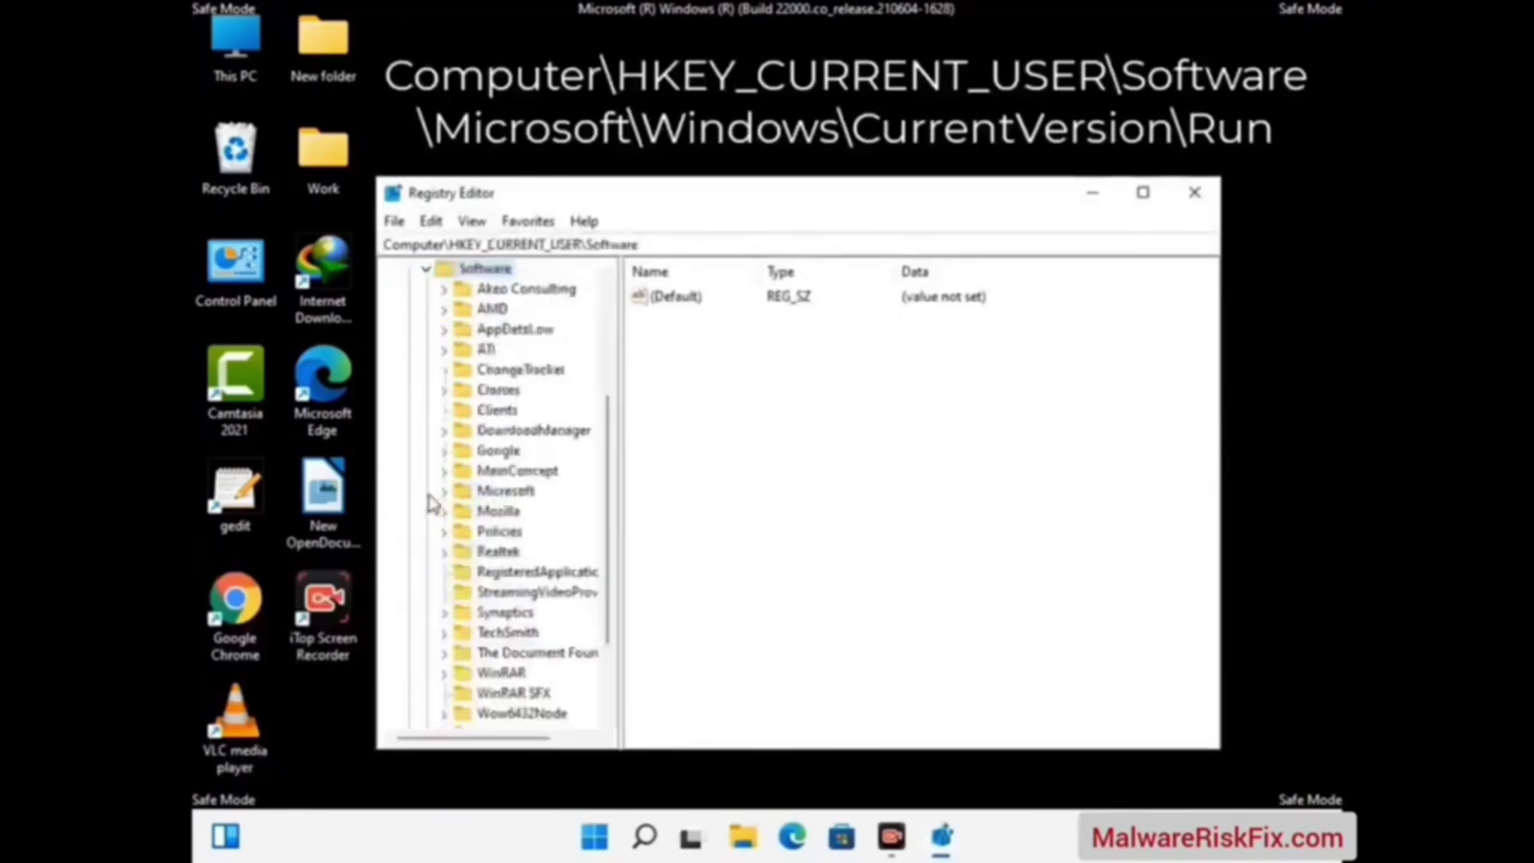
pyautogui.doubleClick(499, 493)
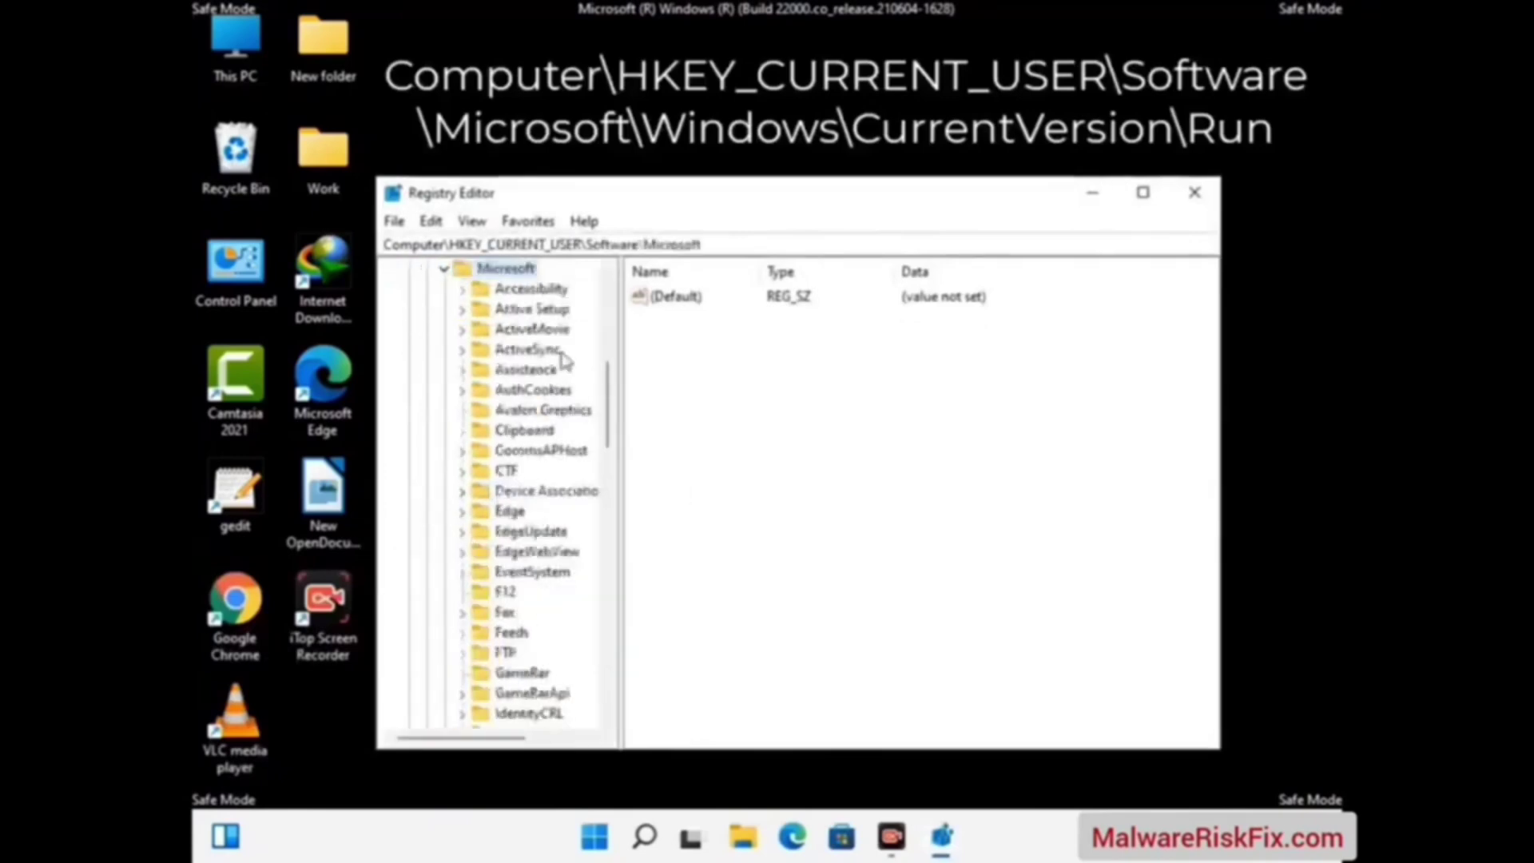
# Expand the Windows key under HKEY_CURRENT_USER\Software\Microsoft and open its CurrentVersion key.
pyautogui.scroll(-4, 564, 360)
pyautogui.scroll(-3, 554, 521)
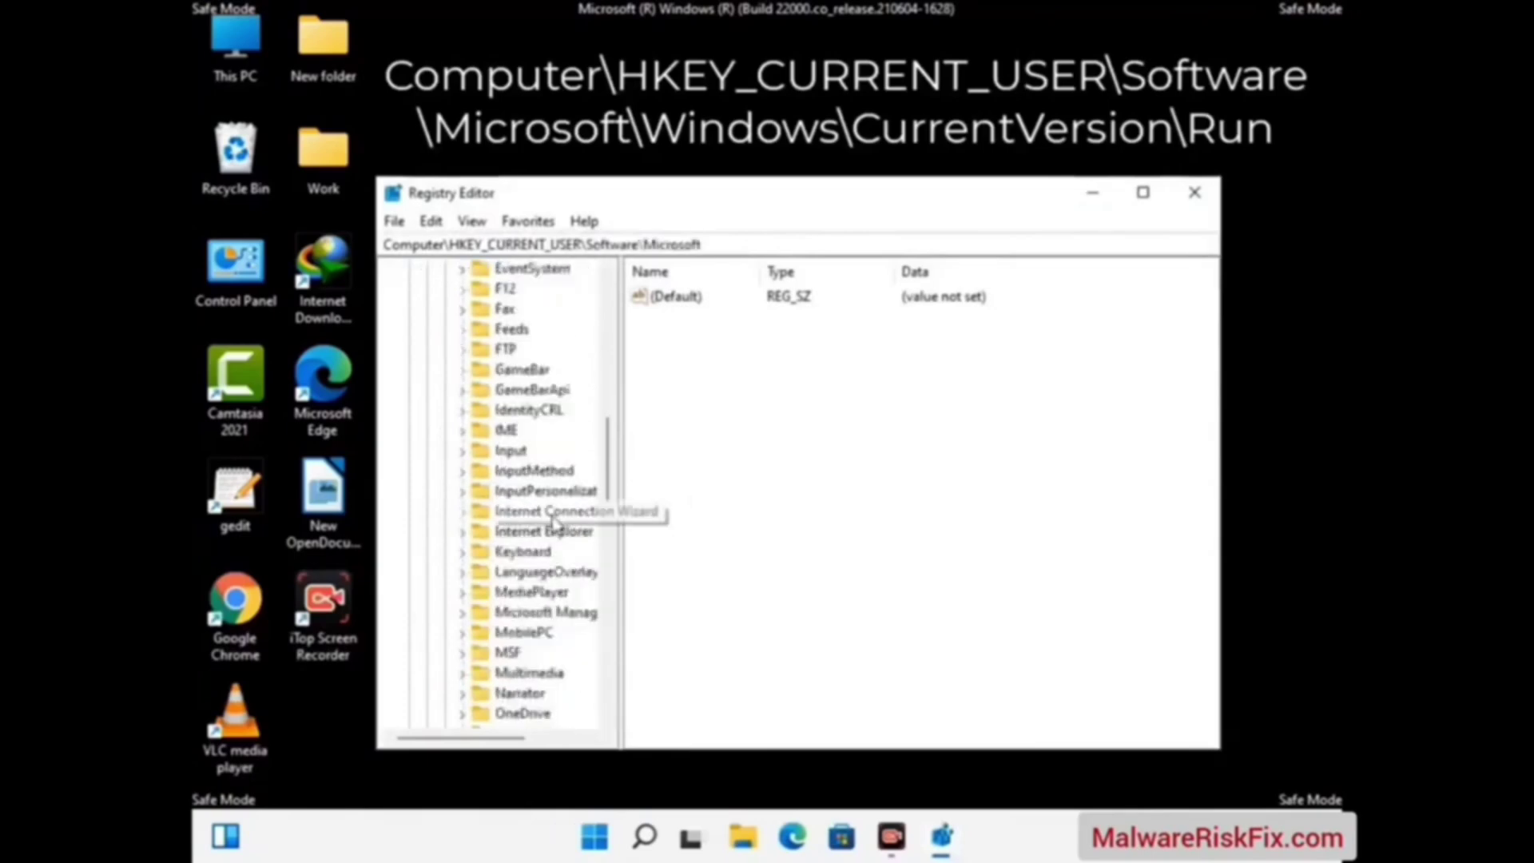
pyautogui.scroll(-7, 557, 523)
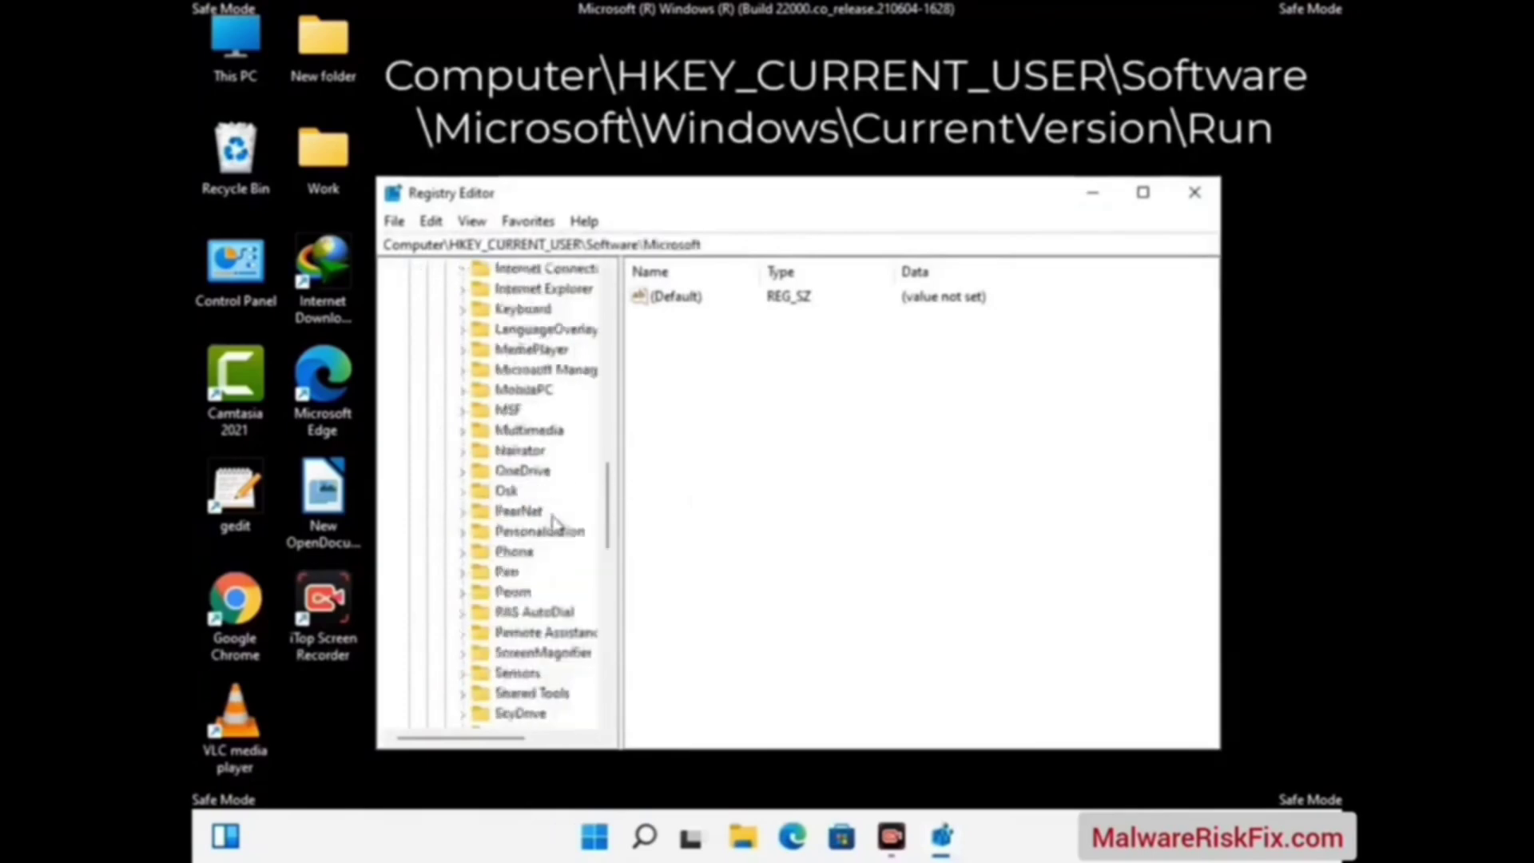
pyautogui.scroll(-3, 555, 524)
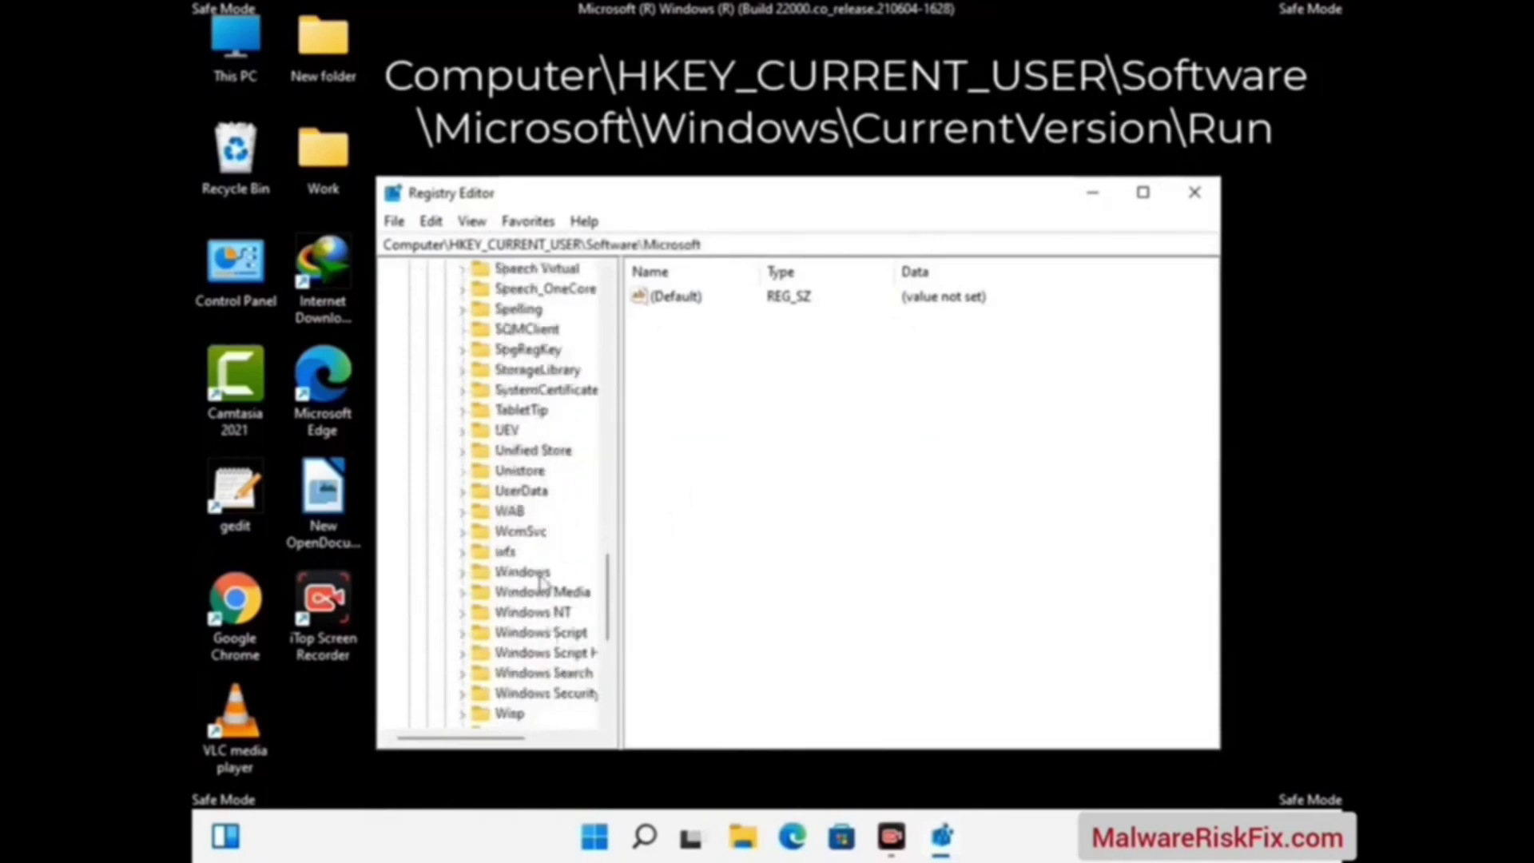
pyautogui.doubleClick(544, 573)
pyautogui.scroll(-1, 559, 564)
pyautogui.doubleClick(558, 557)
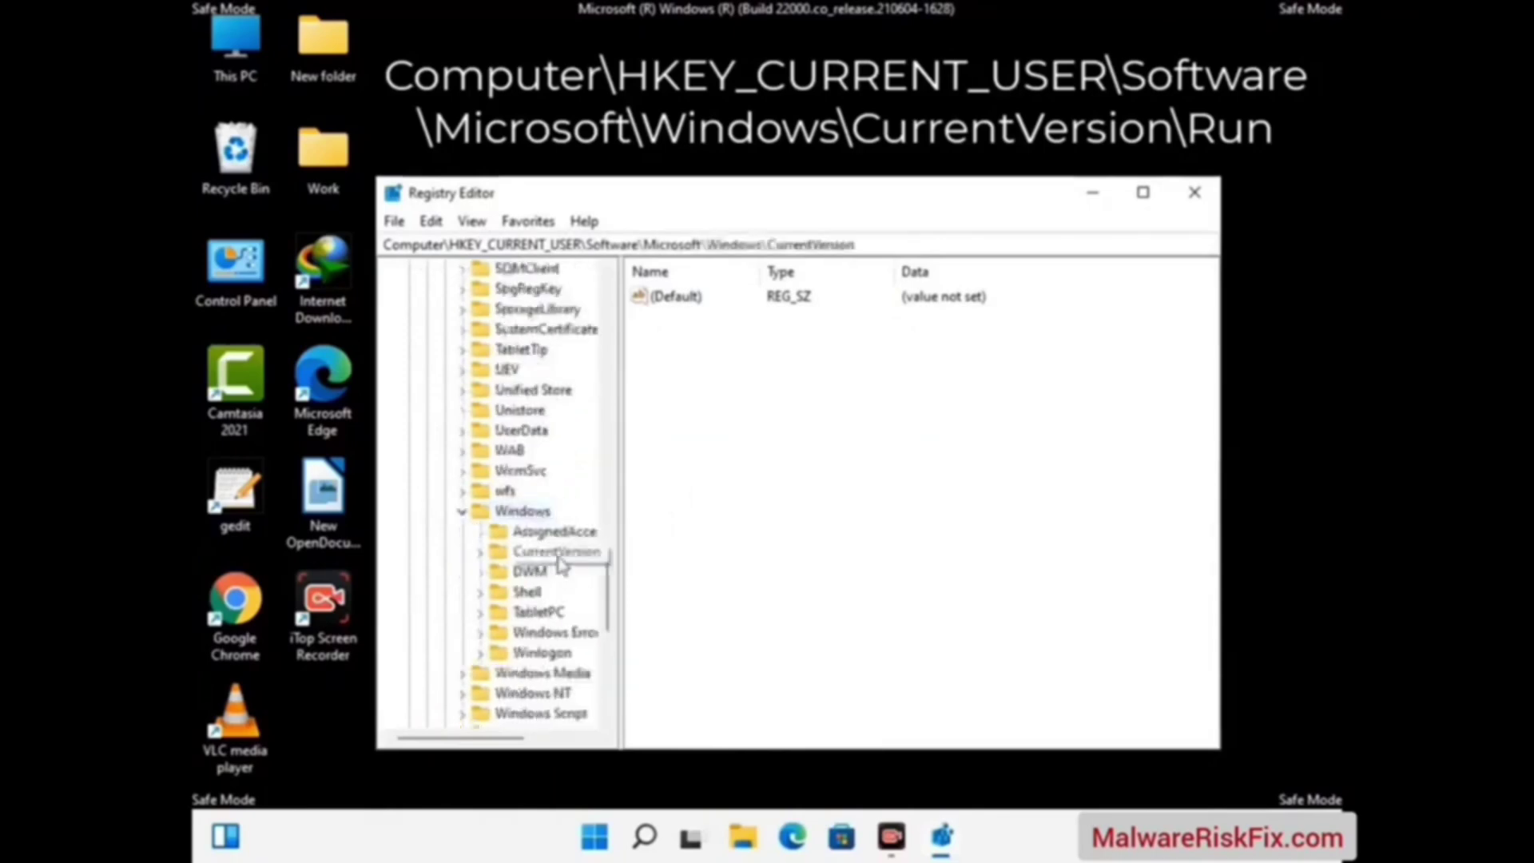
# Open the Run key under HKEY_CURRENT_USER\Software\Microsoft\Windows\CurrentVersion.
pyautogui.scroll(-3, 552, 521)
pyautogui.scroll(-2, 549, 521)
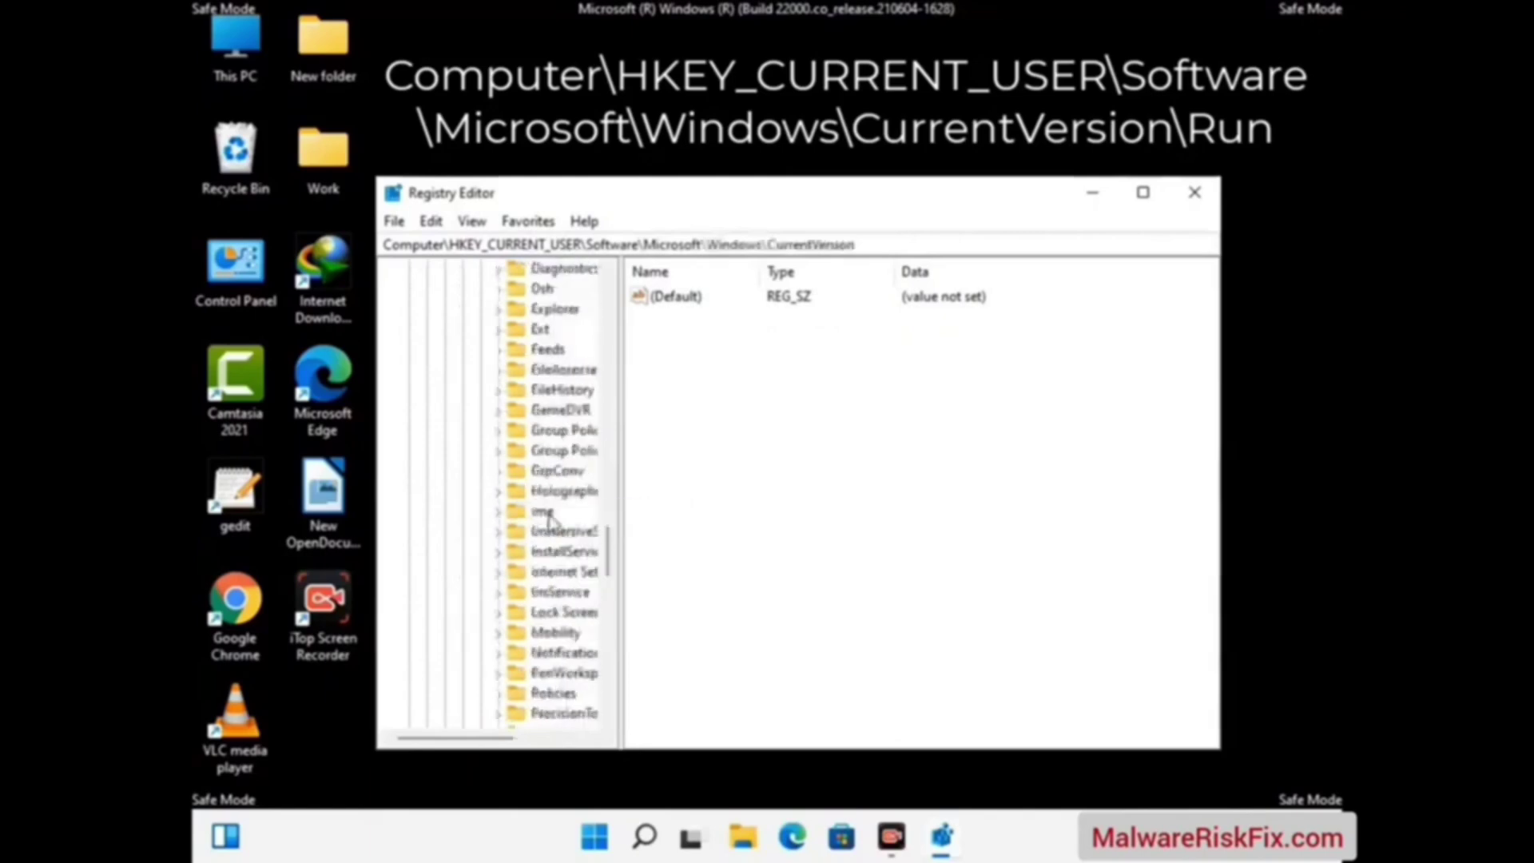
pyautogui.scroll(-2, 549, 520)
pyautogui.scroll(-1, 549, 521)
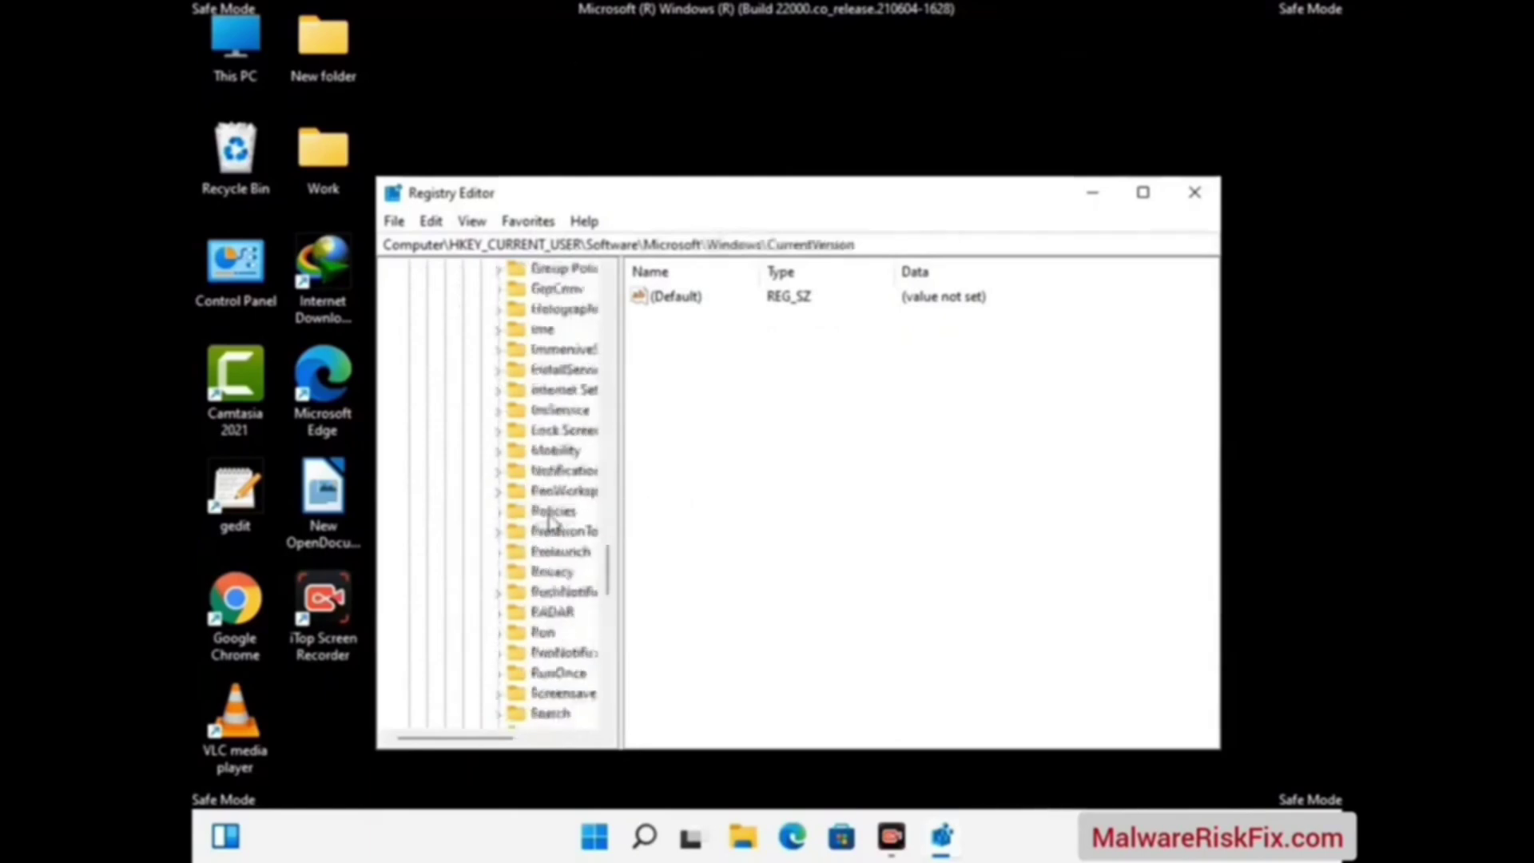
pyautogui.scroll(-1, 548, 559)
pyautogui.click(544, 574)
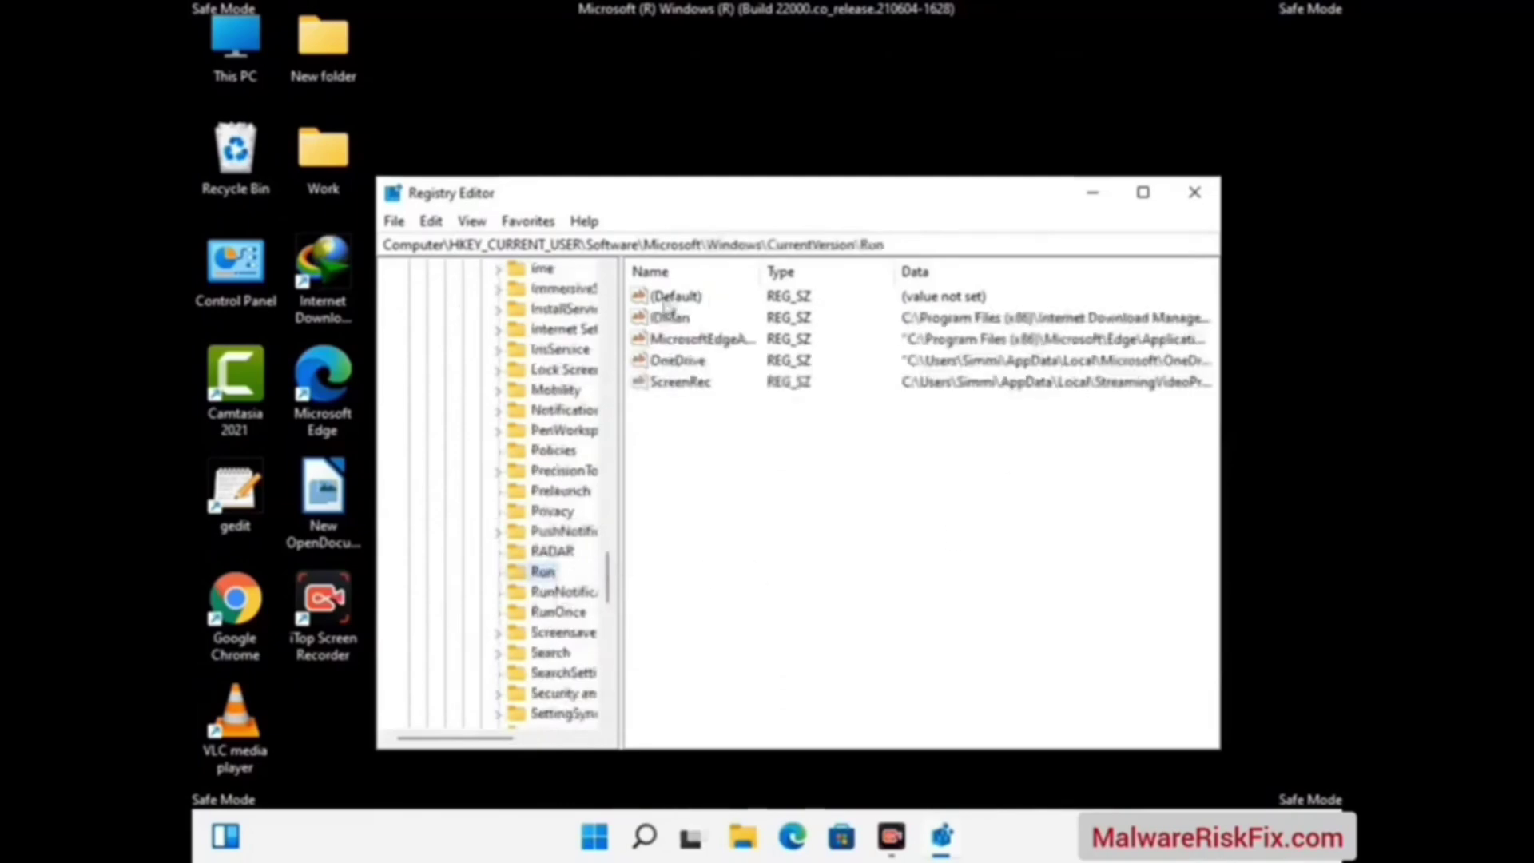
# Delete the ScreenRec startup value from the Run key and confirm the deletion.
pyautogui.click(680, 383)
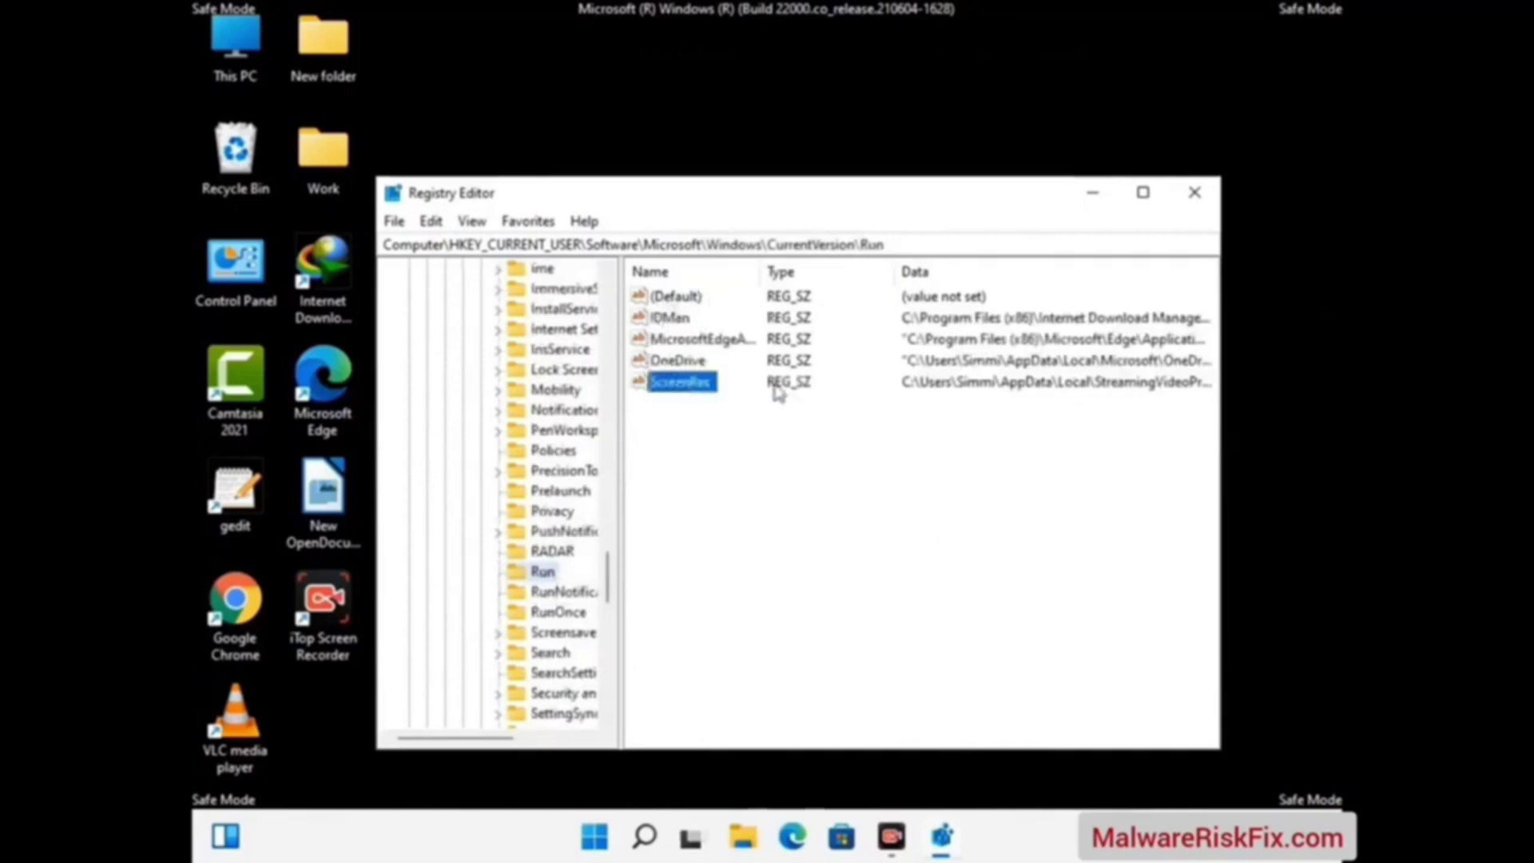
pyautogui.click(694, 385)
pyautogui.rightClick(694, 391)
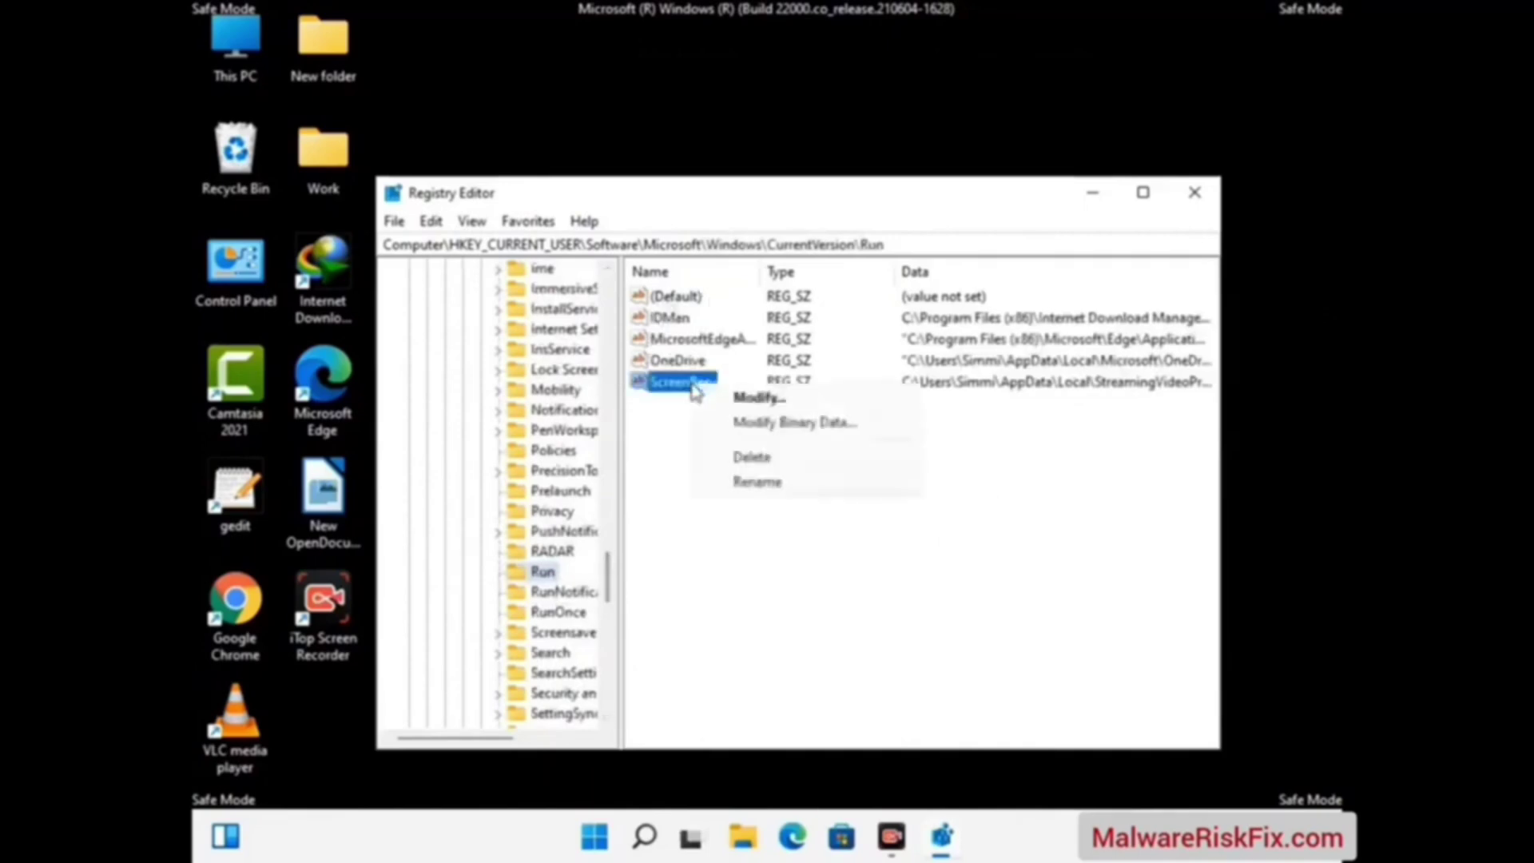
pyautogui.click(736, 457)
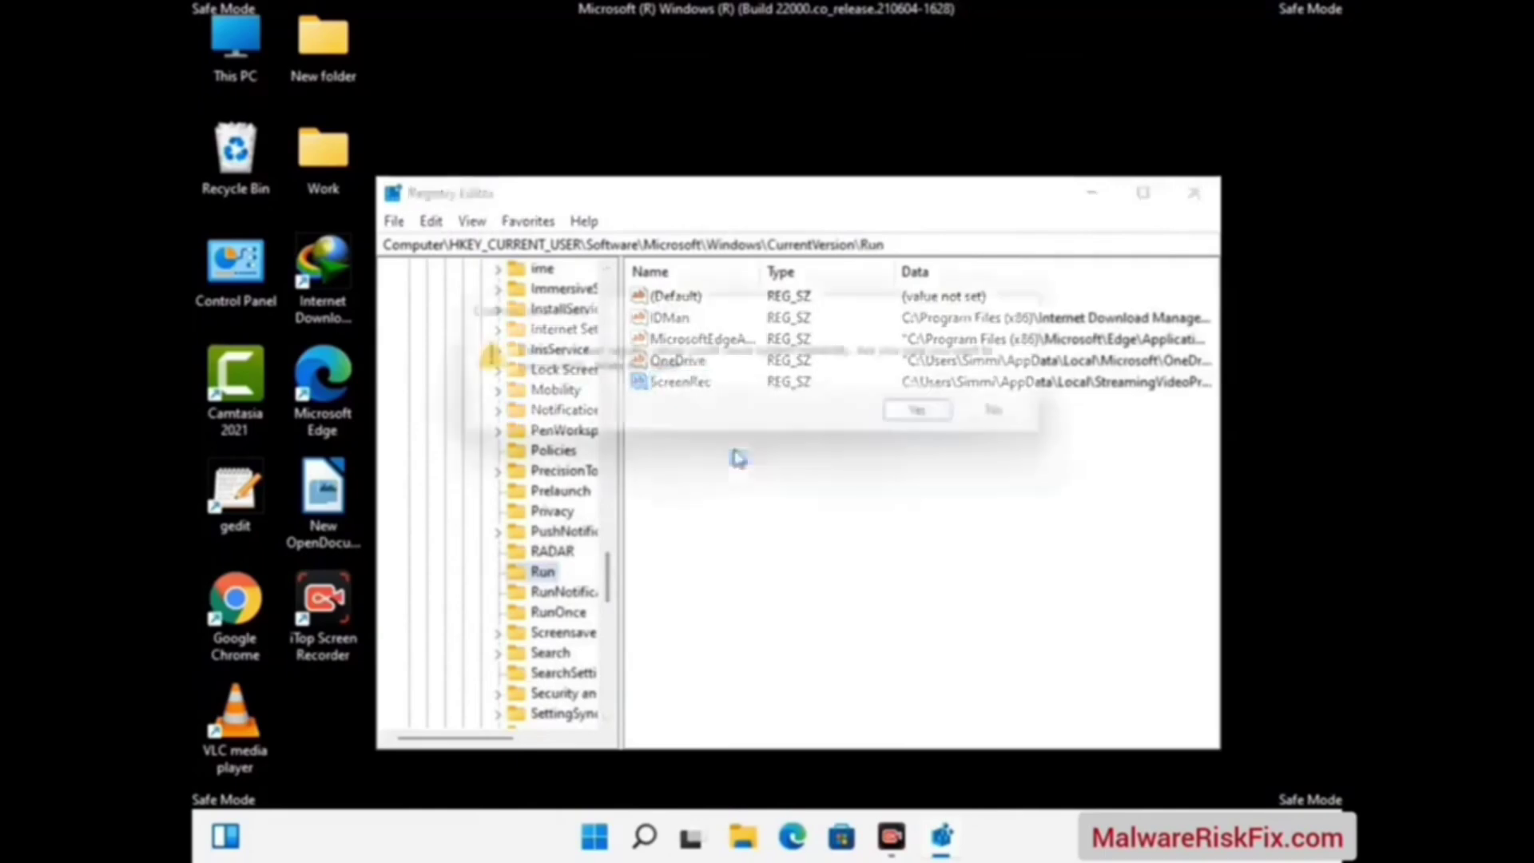
pyautogui.click(936, 417)
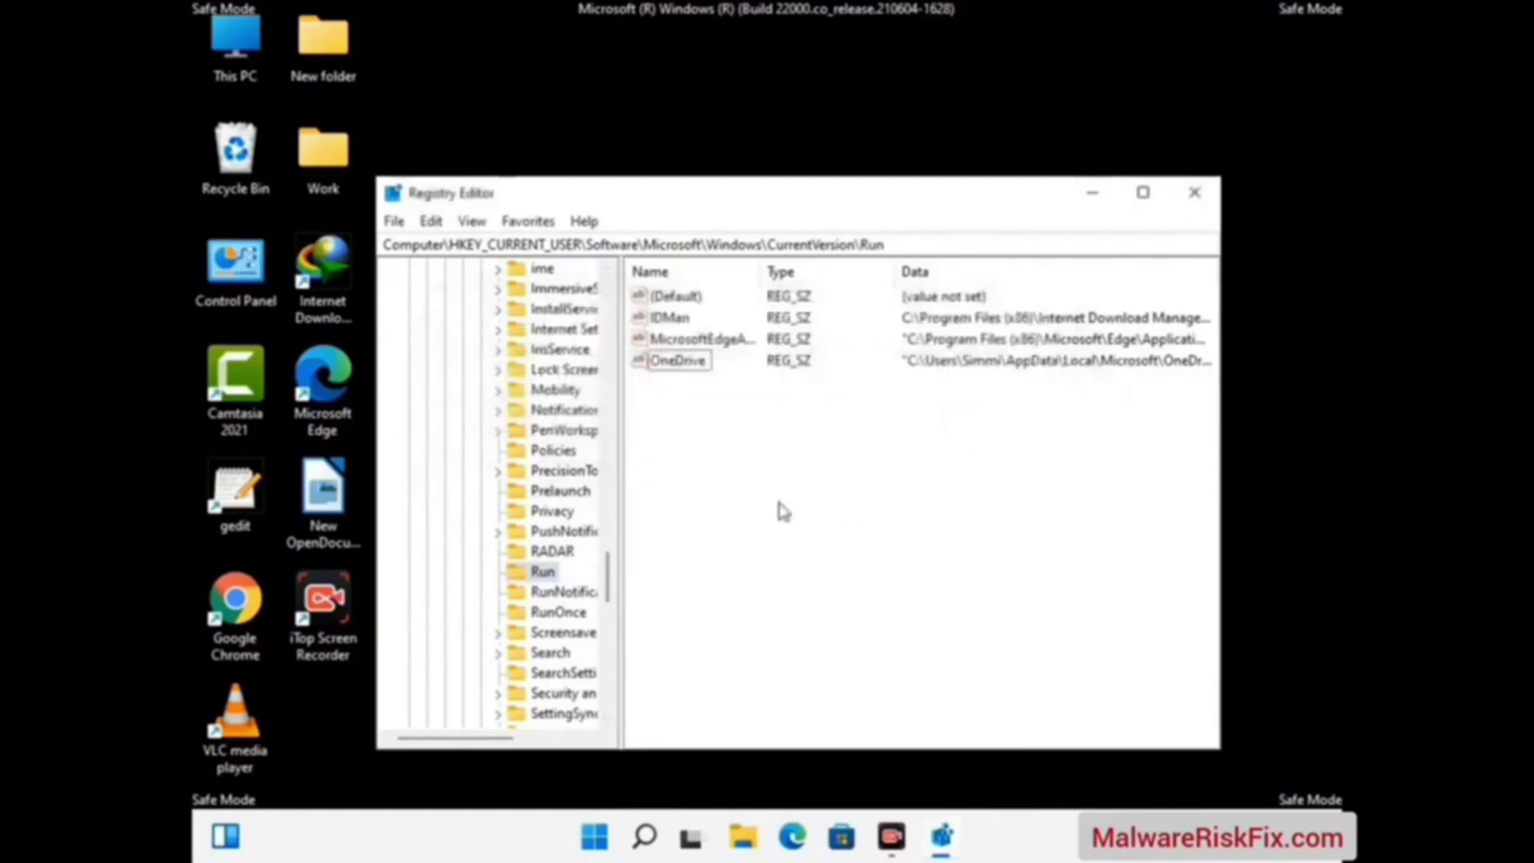
# Search the registry for "Virus Name", cancel the search and close the Registry Editor.
pyautogui.hotkey('ctrl', 'f')
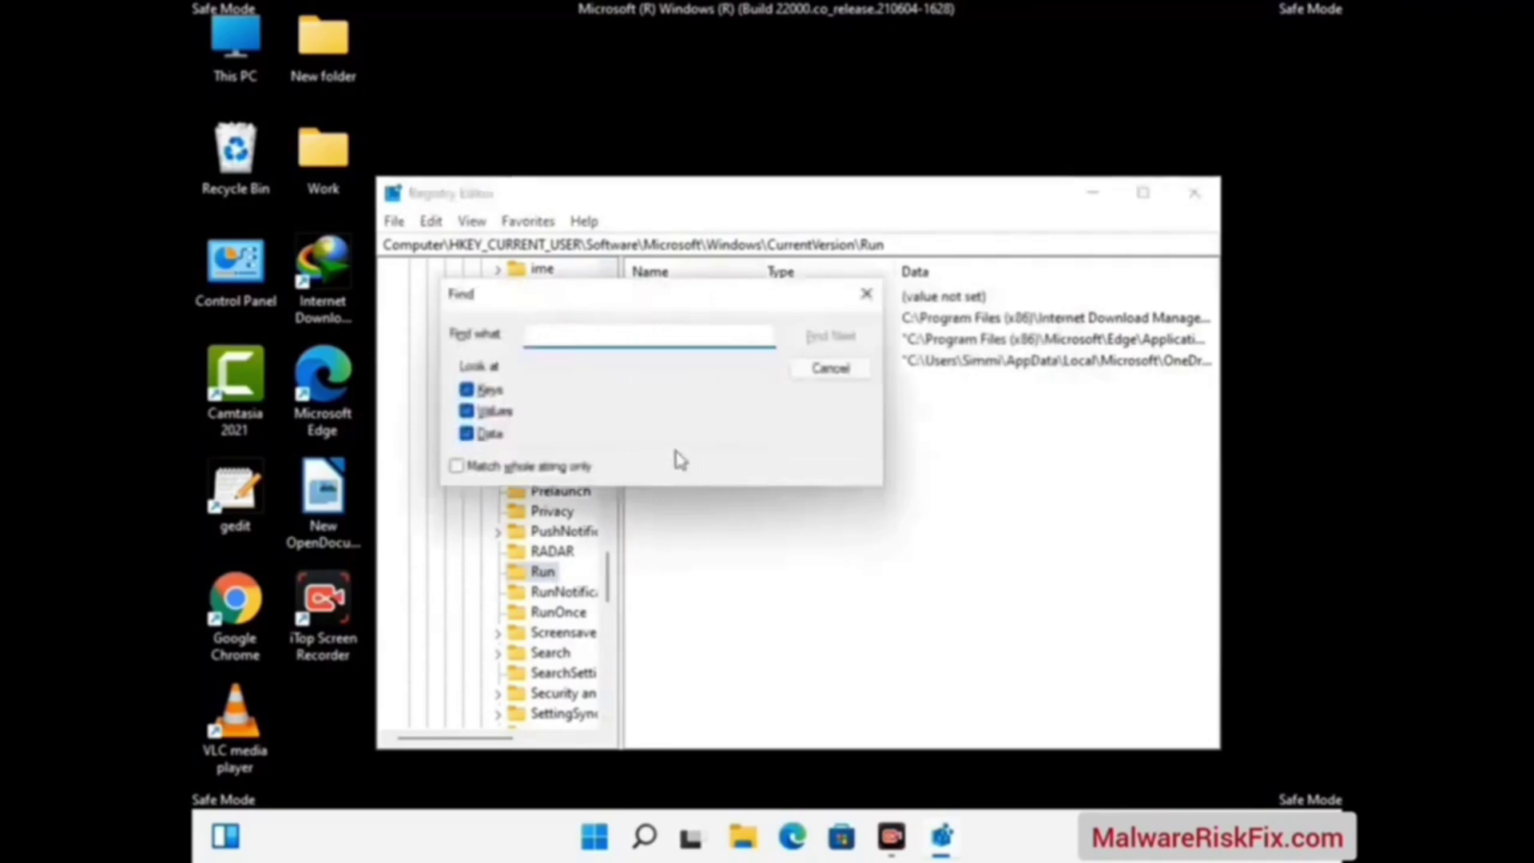
pyautogui.write('Virus')
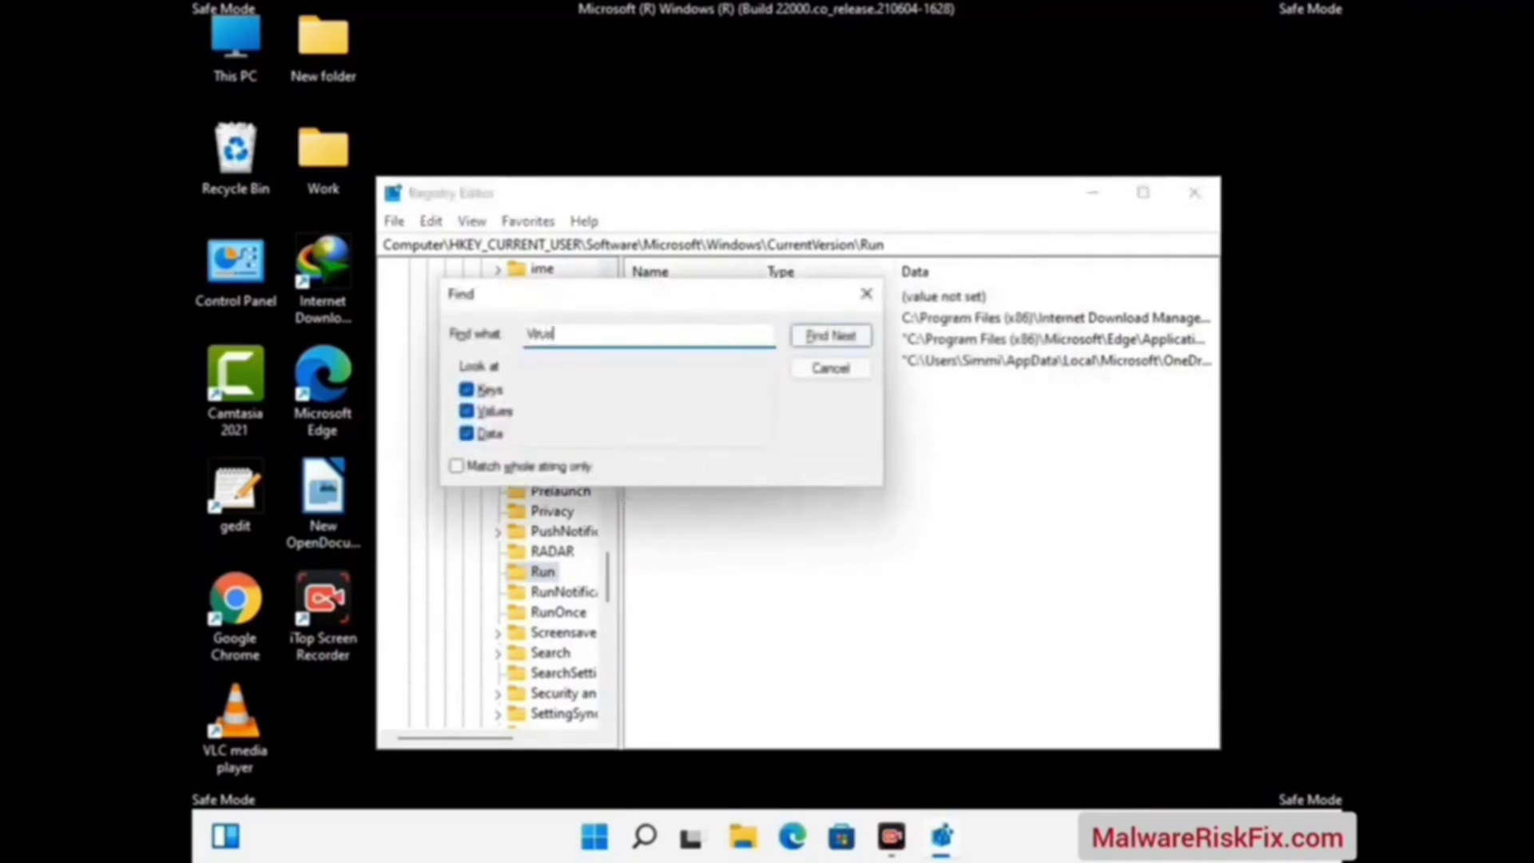
pyautogui.write(' Name')
pyautogui.click(814, 342)
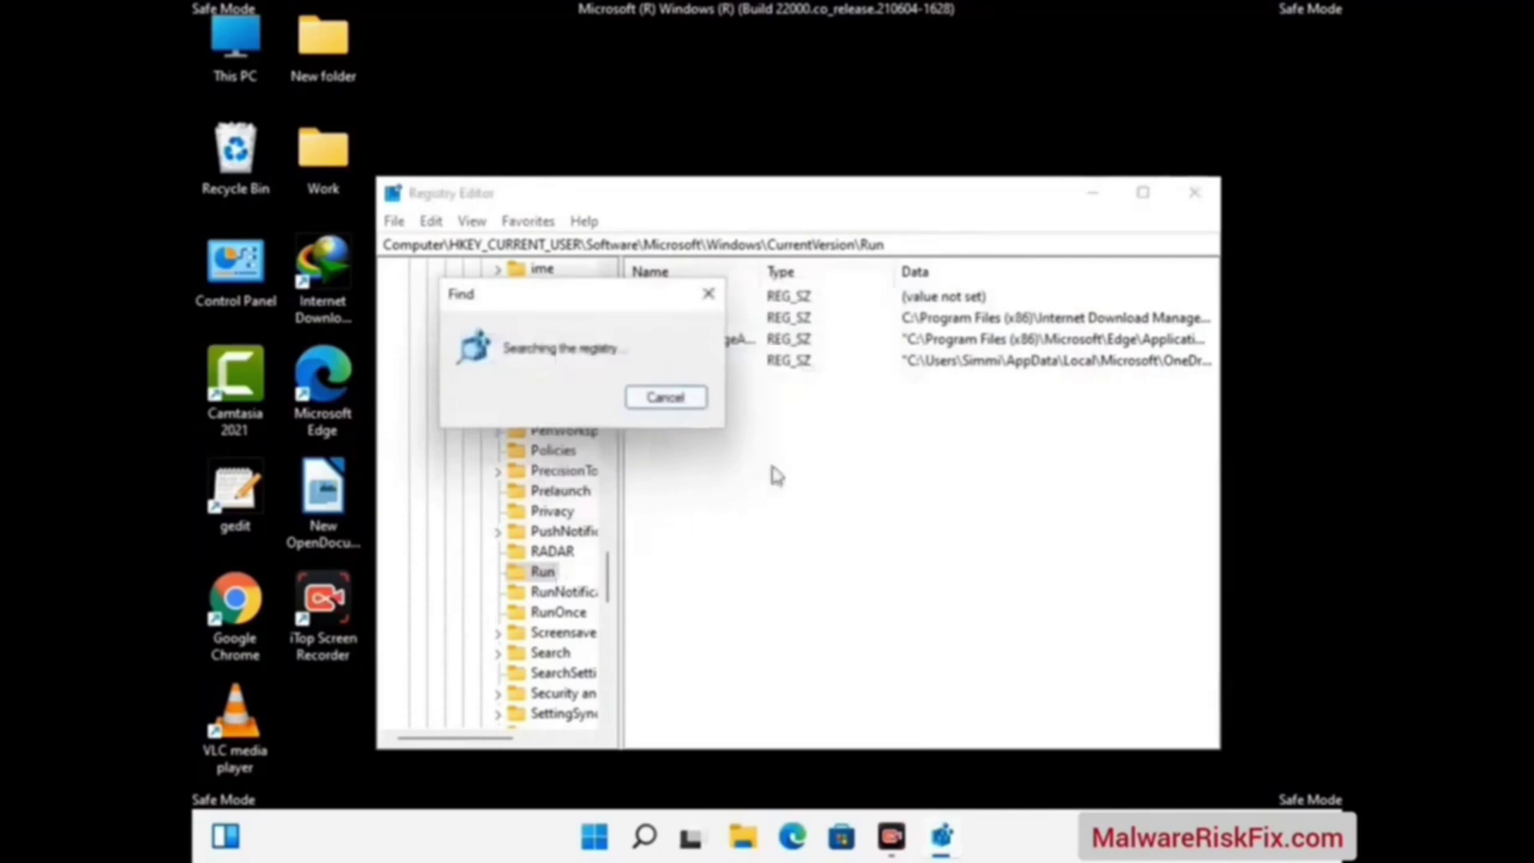
pyautogui.click(709, 294)
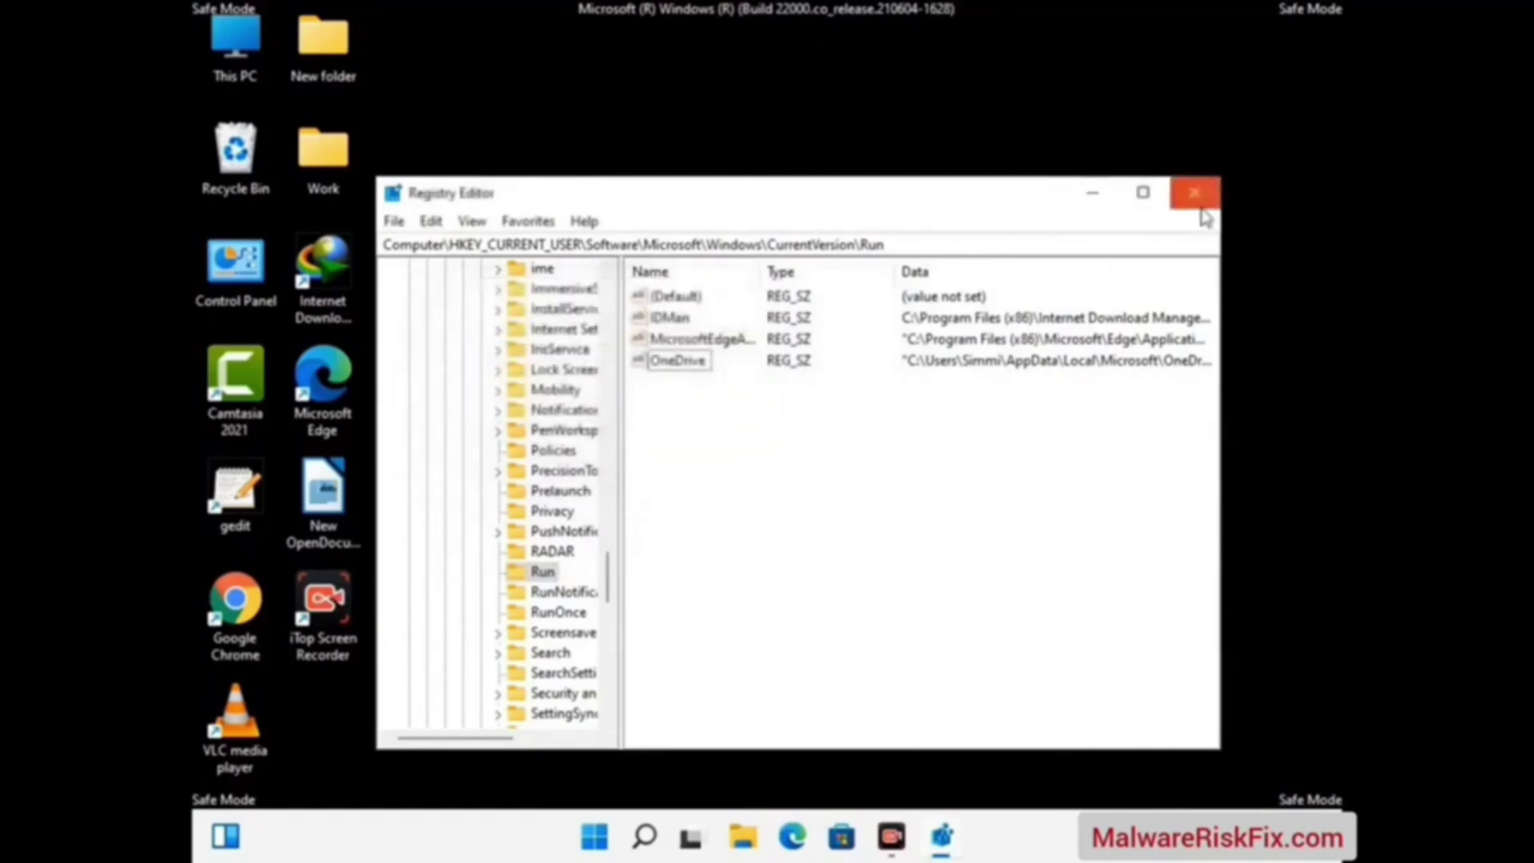
pyautogui.click(1195, 194)
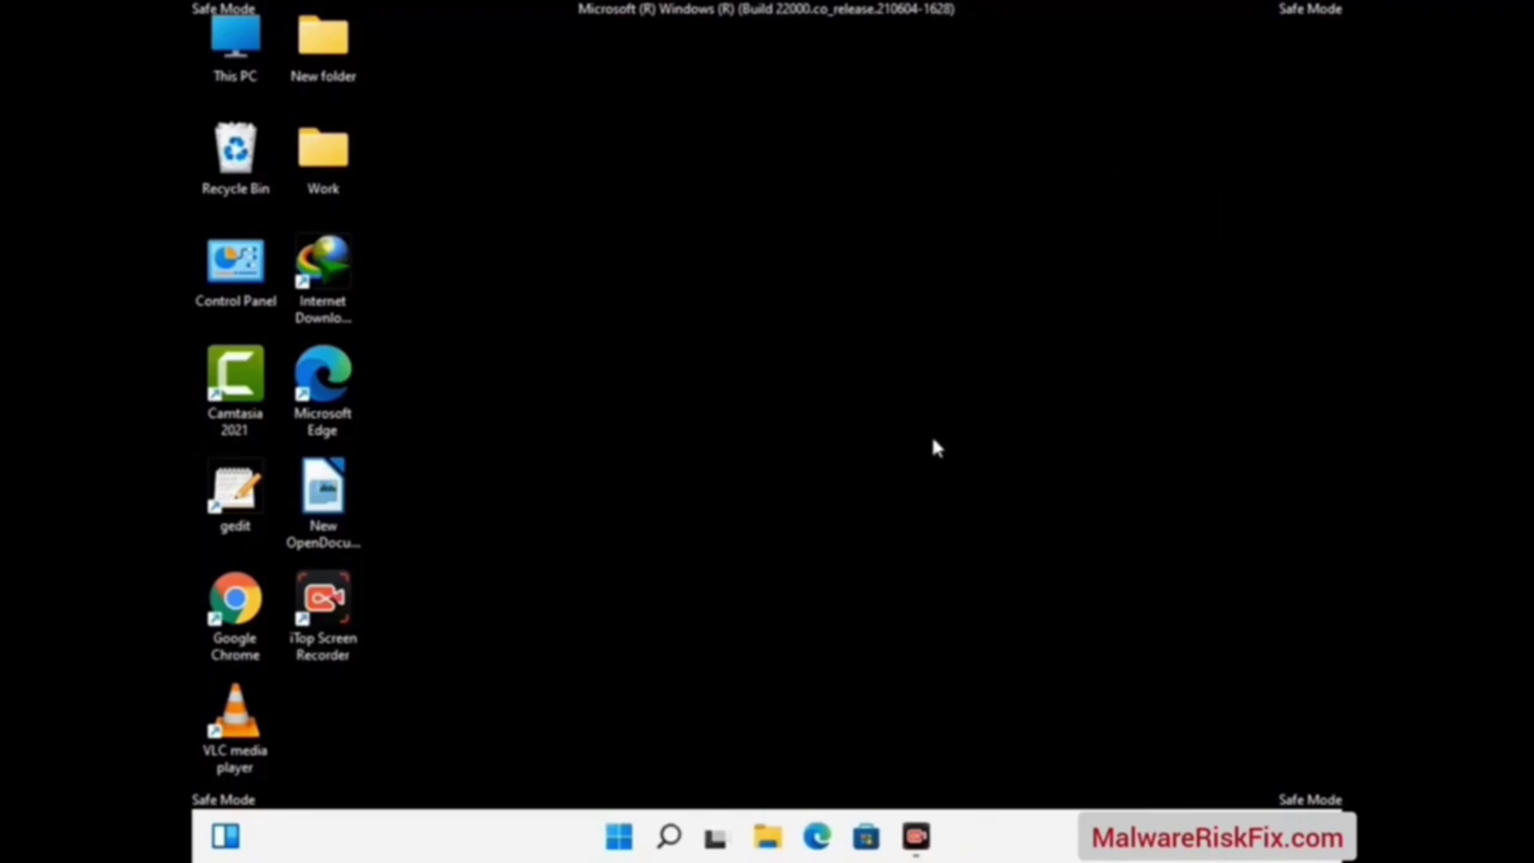
# Open System Configuration by running msconfig.
pyautogui.press('super+r')
pyautogui.moveTo(467, 562); pyautogui.dragTo(788, 239)
pyautogui.write('msconfig')
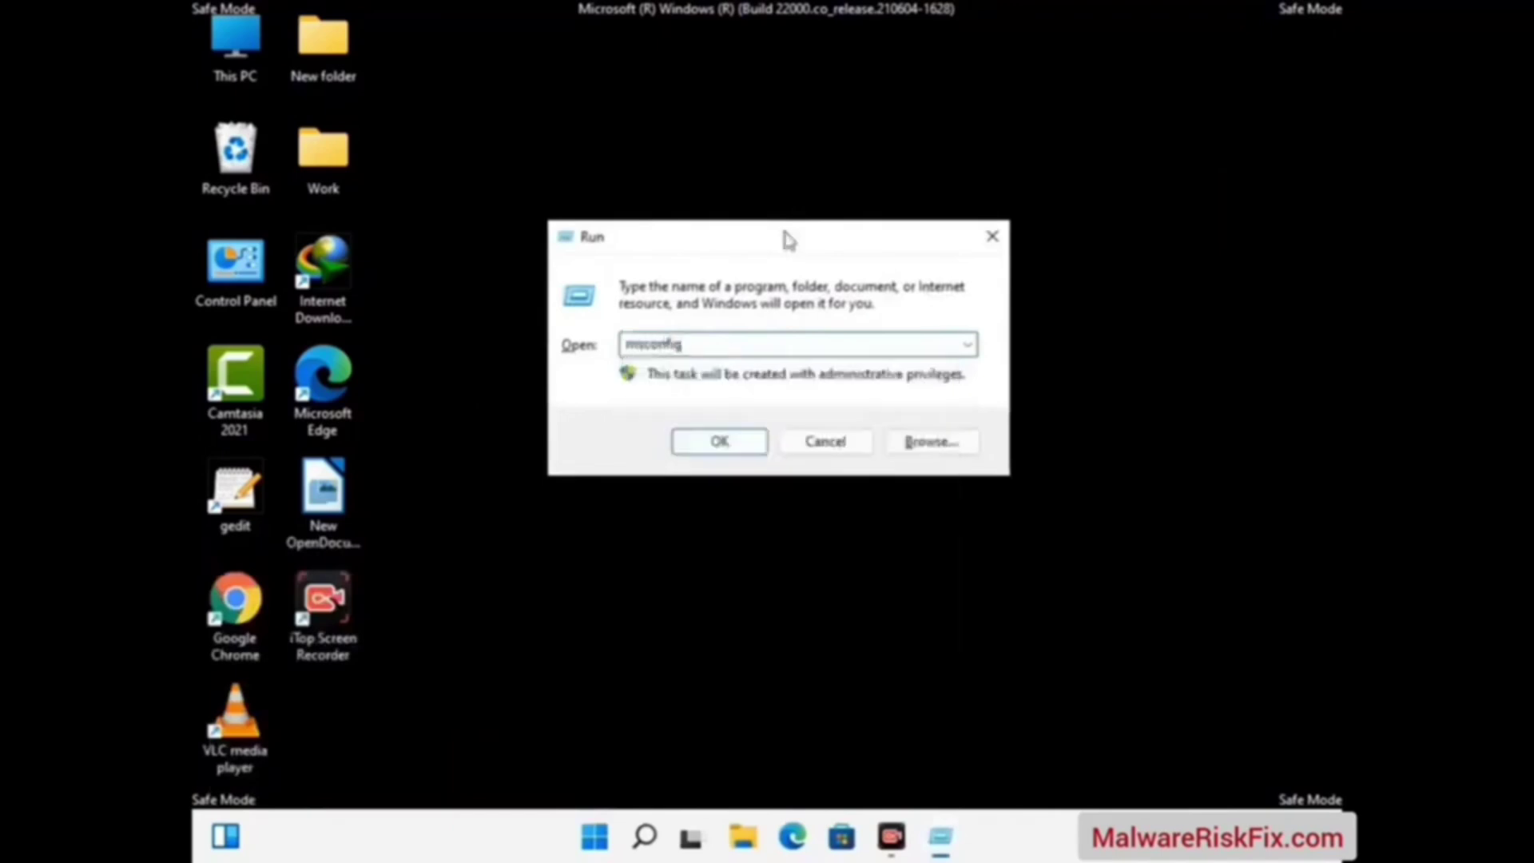
pyautogui.click(714, 444)
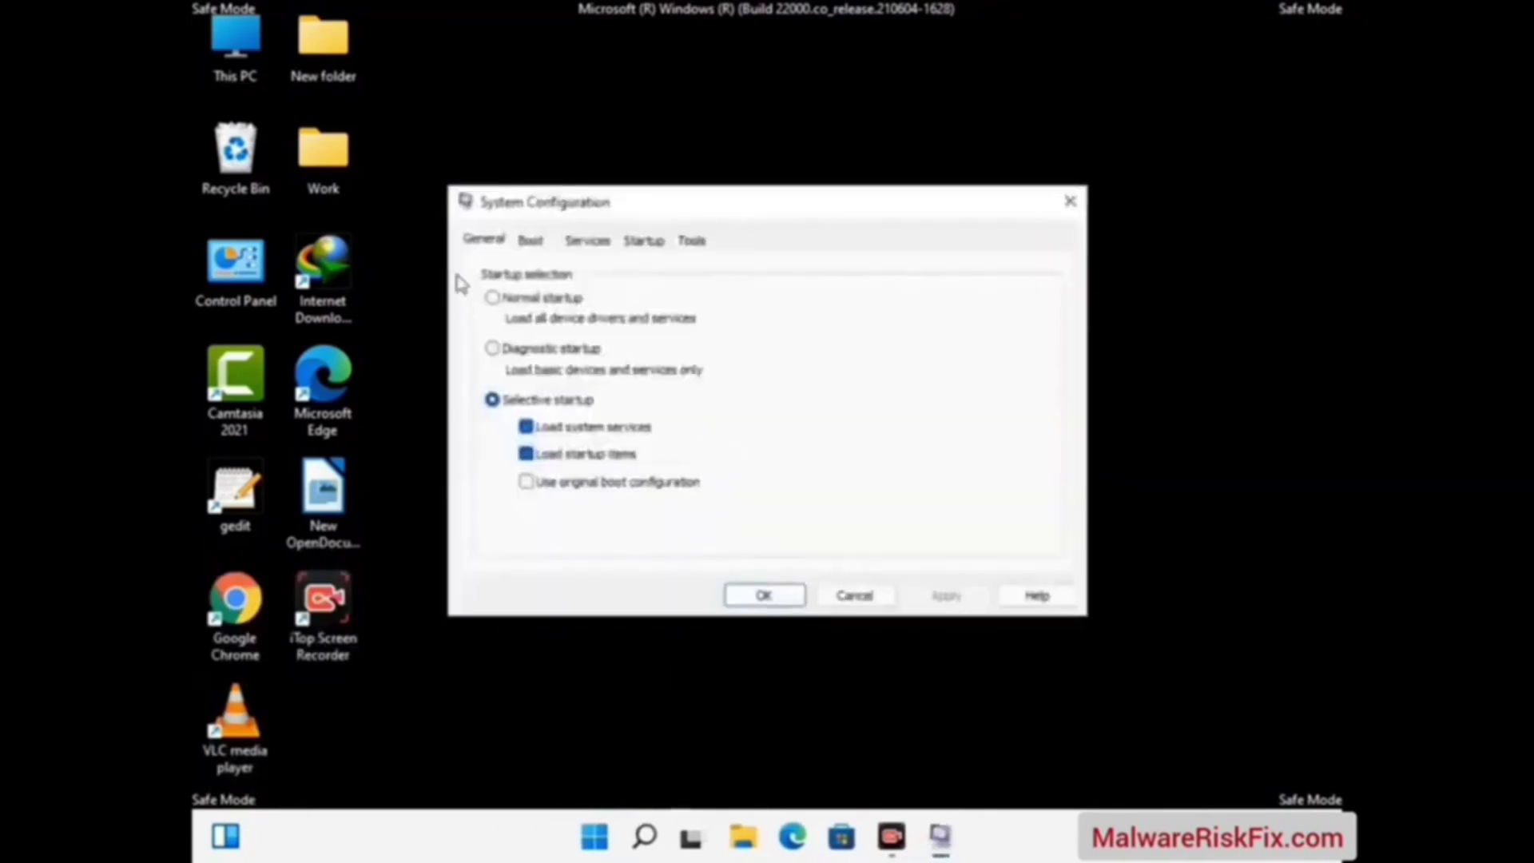
# Turn off Safe boot in the boot options of System Configuration.
pyautogui.click(530, 241)
pyautogui.click(496, 455)
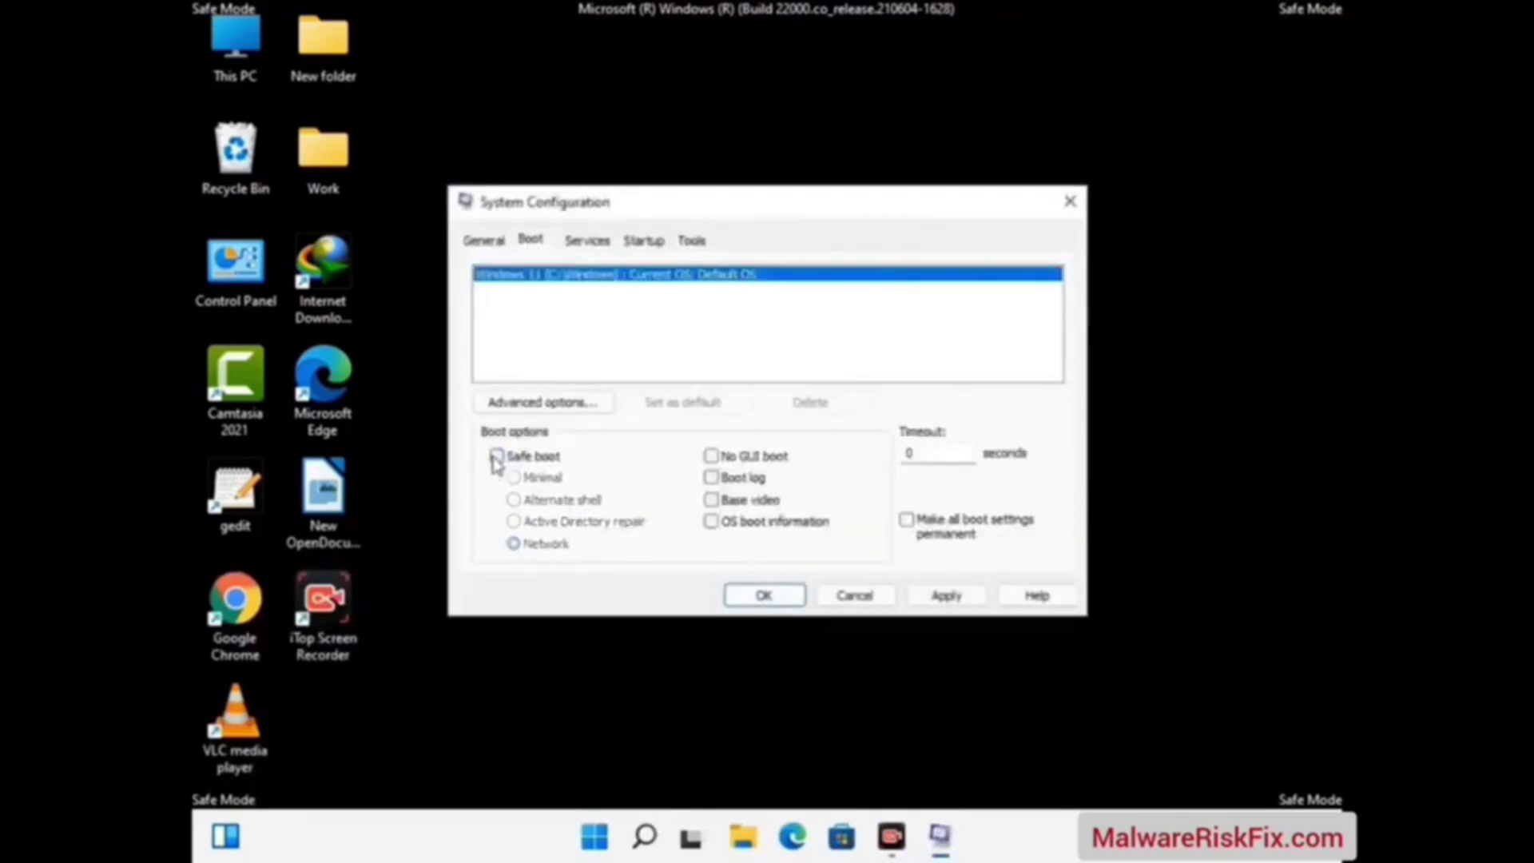